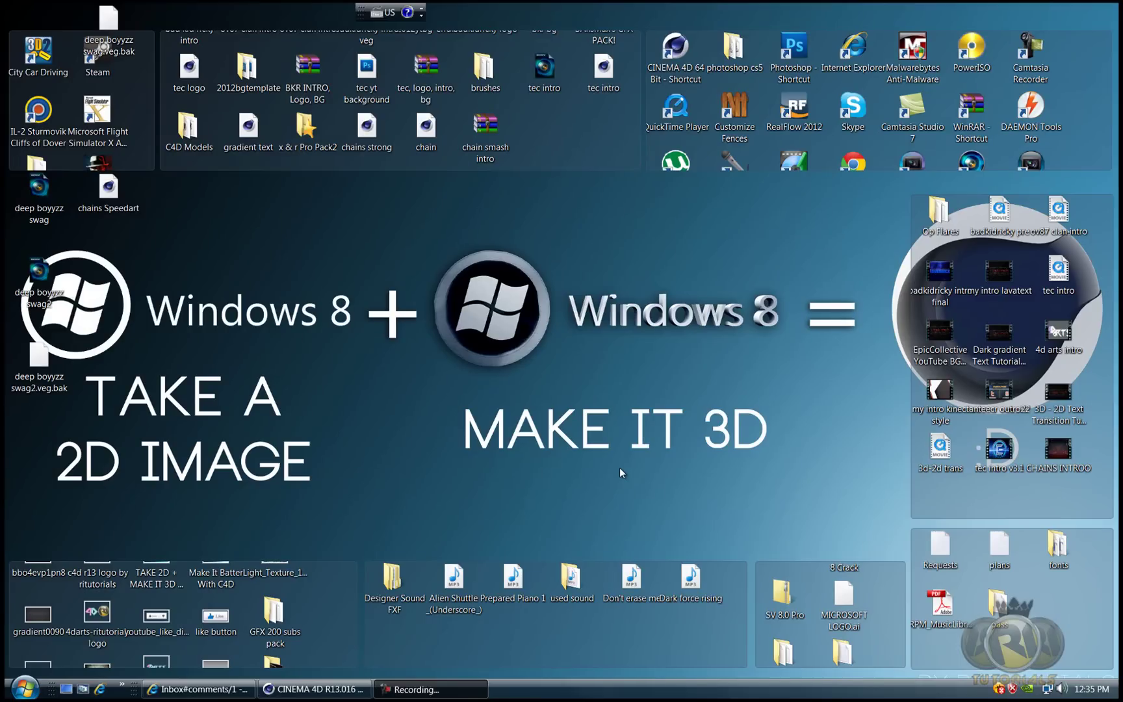
- Restore the Cinema 4D window showing the 'chains Speedart.c4d' hanging-chain scene
click(315, 689)
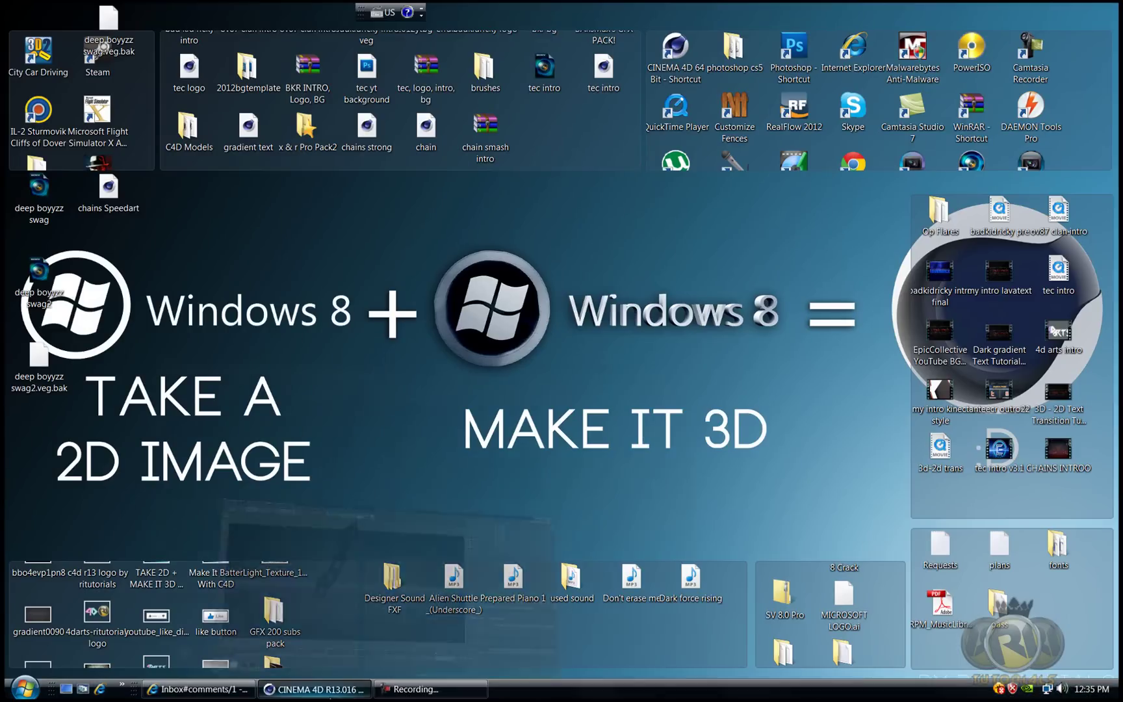
click(513, 592)
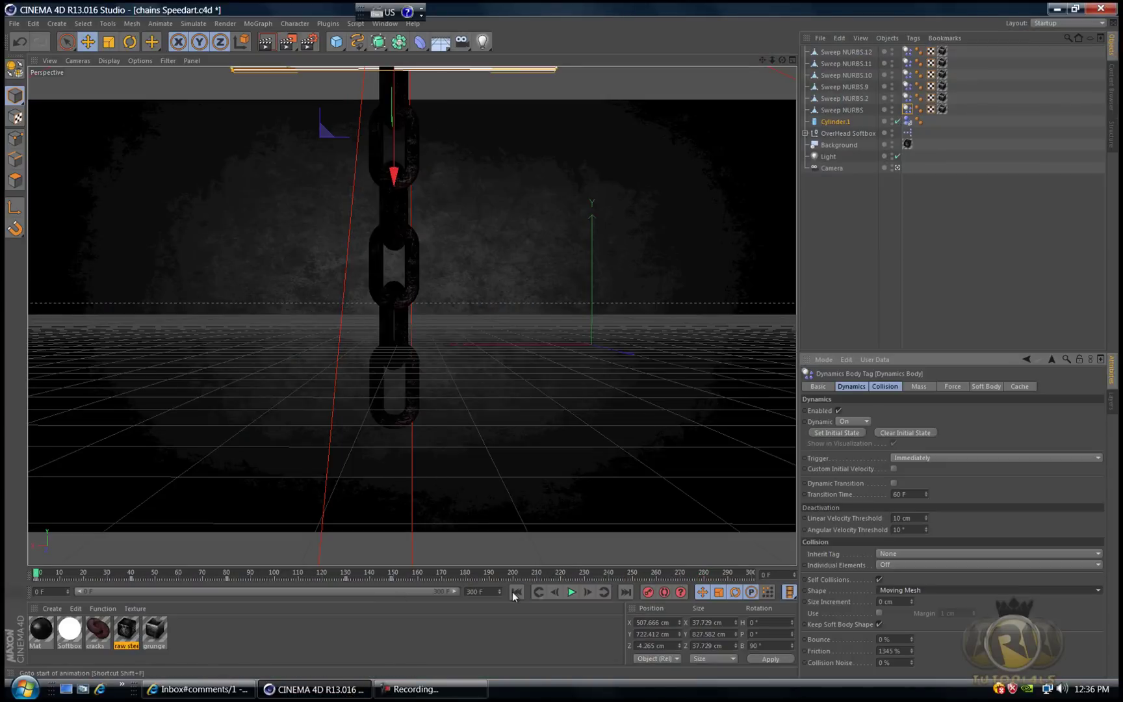
click(570, 592)
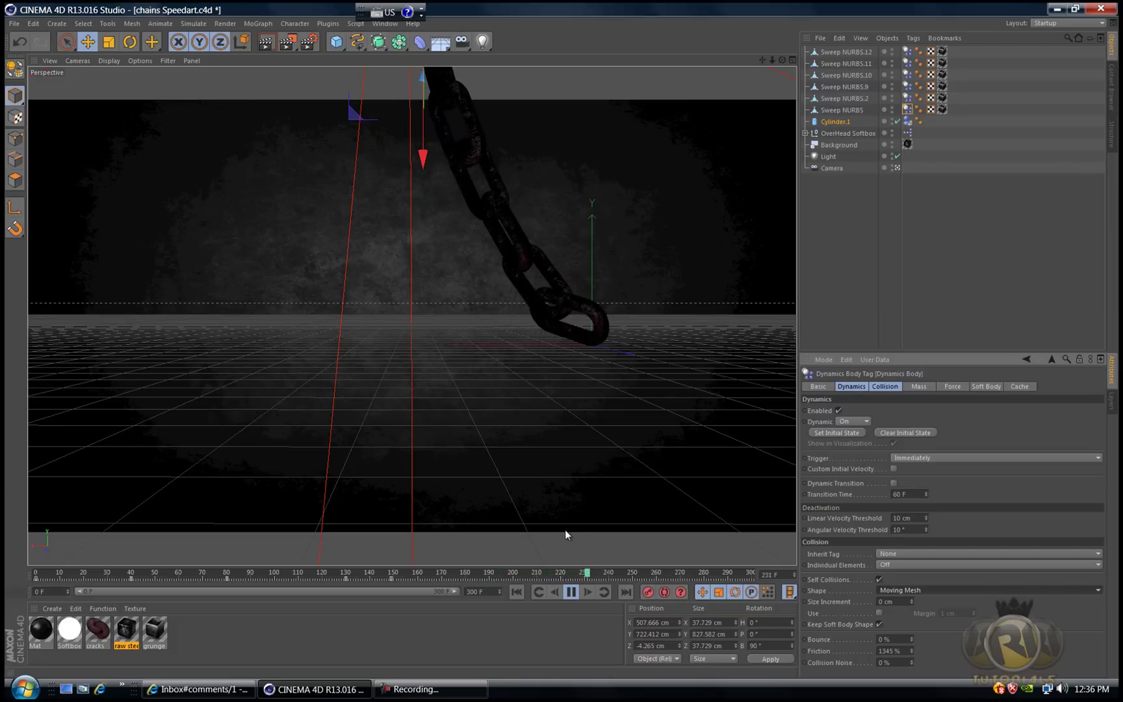
click(571, 592)
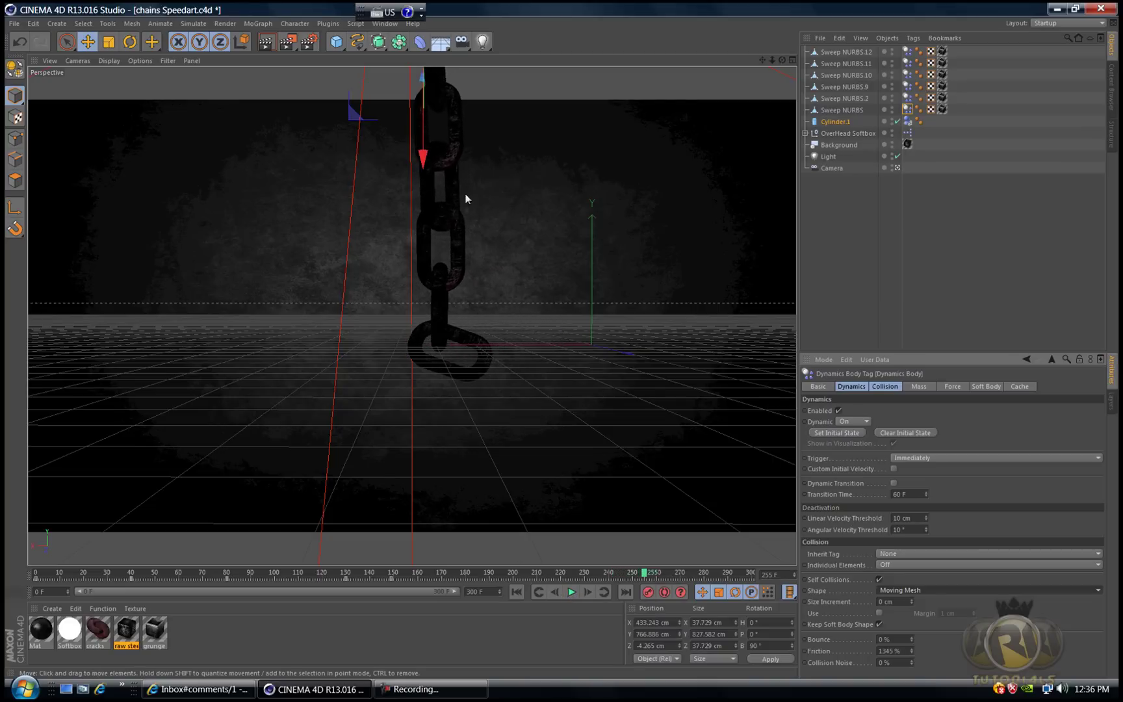
click(517, 592)
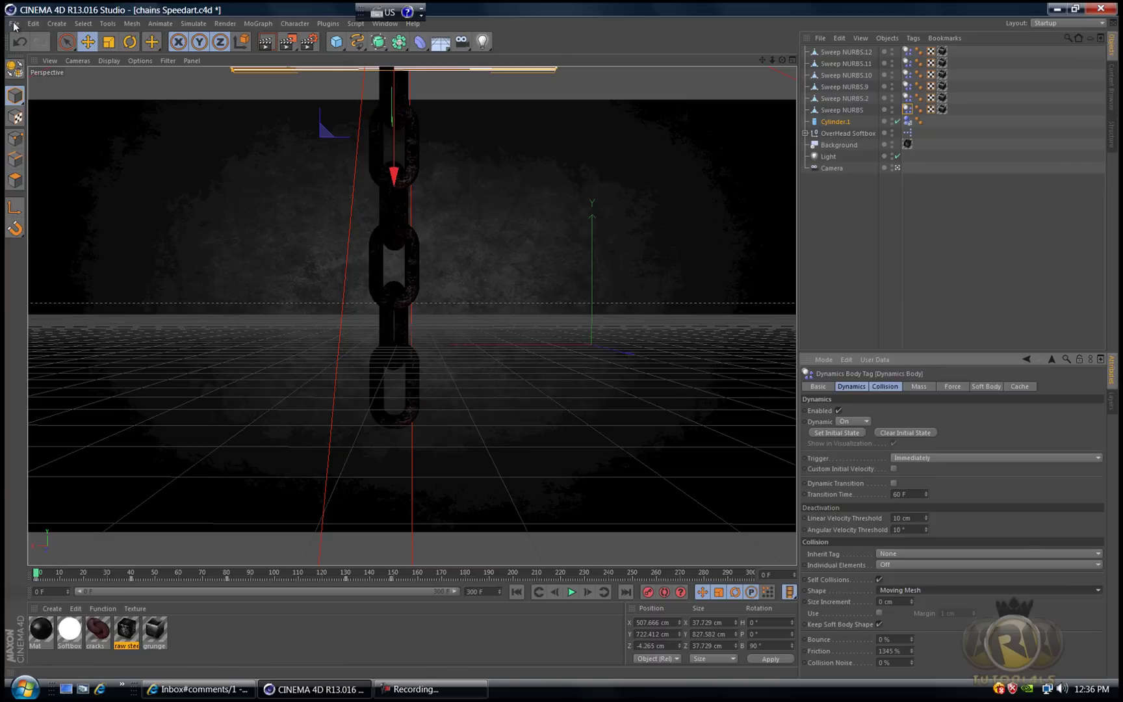
- Start a new empty project and add a Rectangle spline to it
click(15, 23)
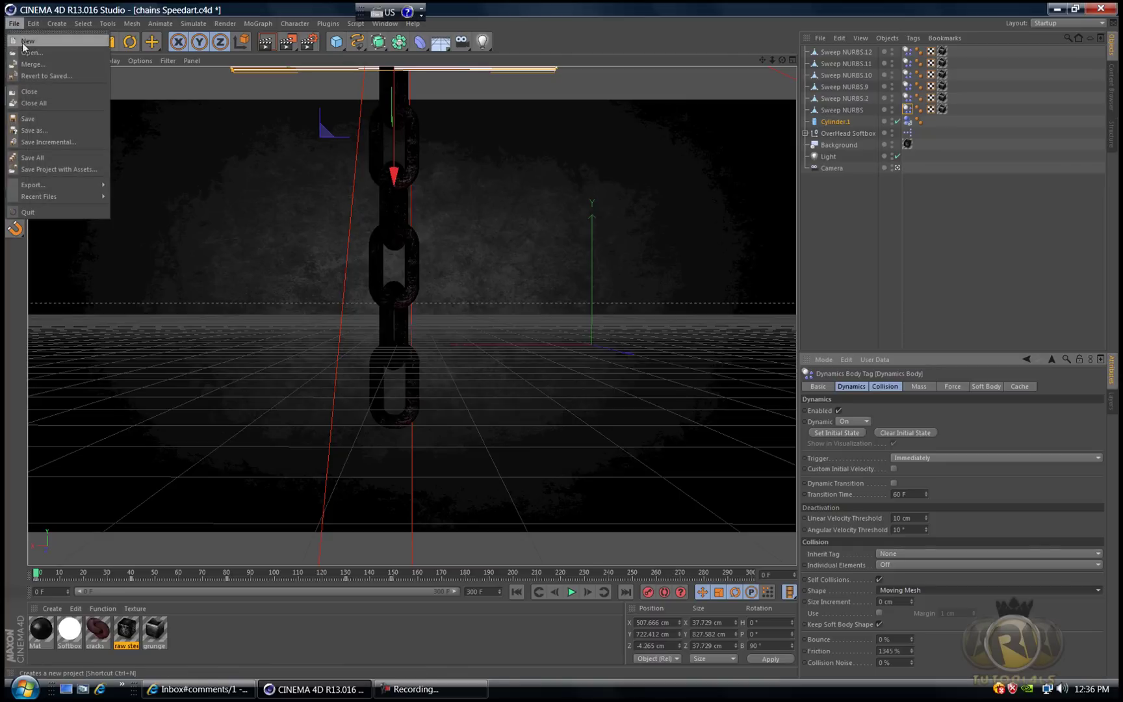
click(29, 40)
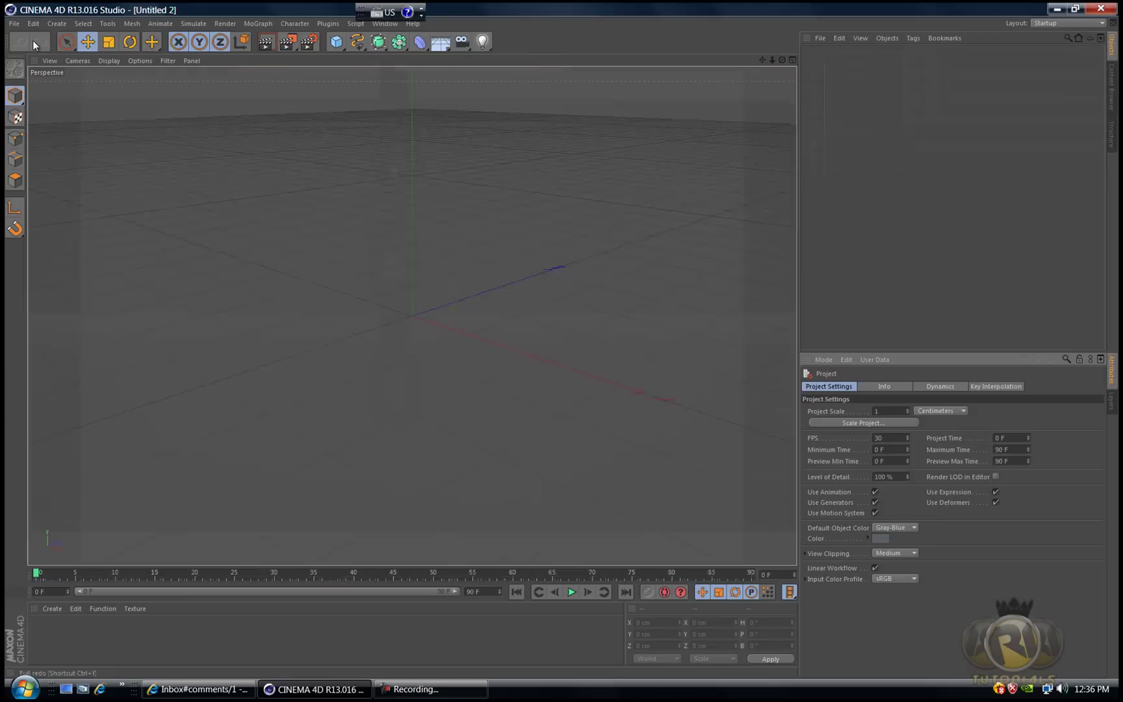
click(362, 43)
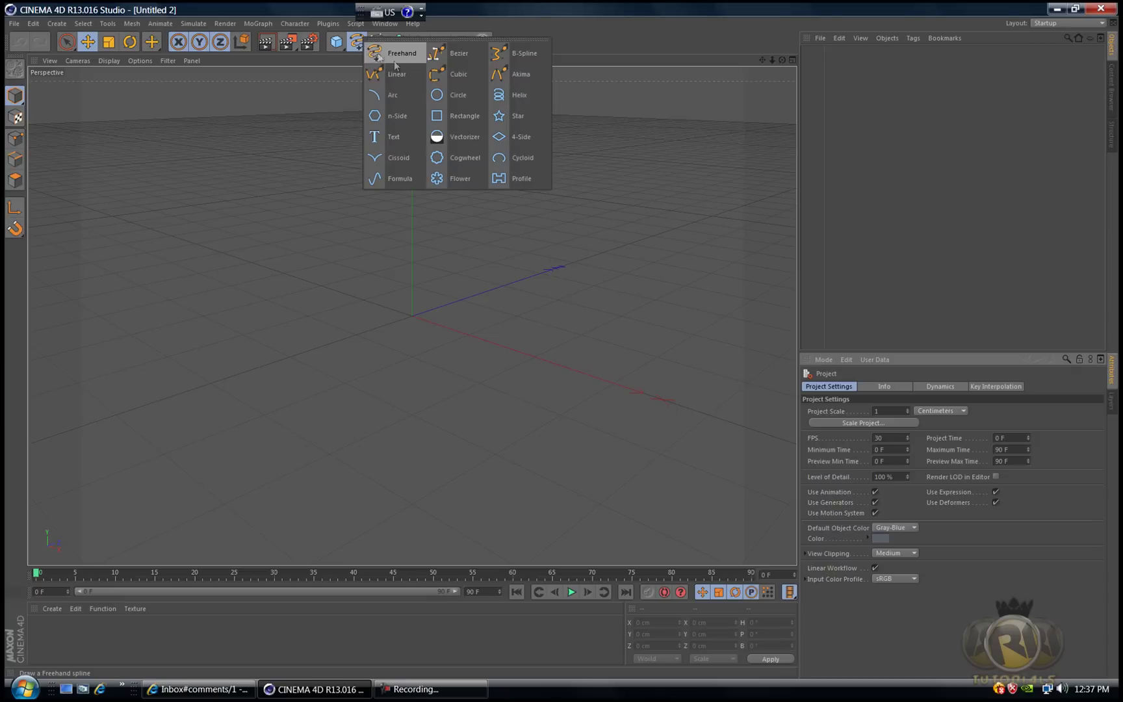
click(450, 120)
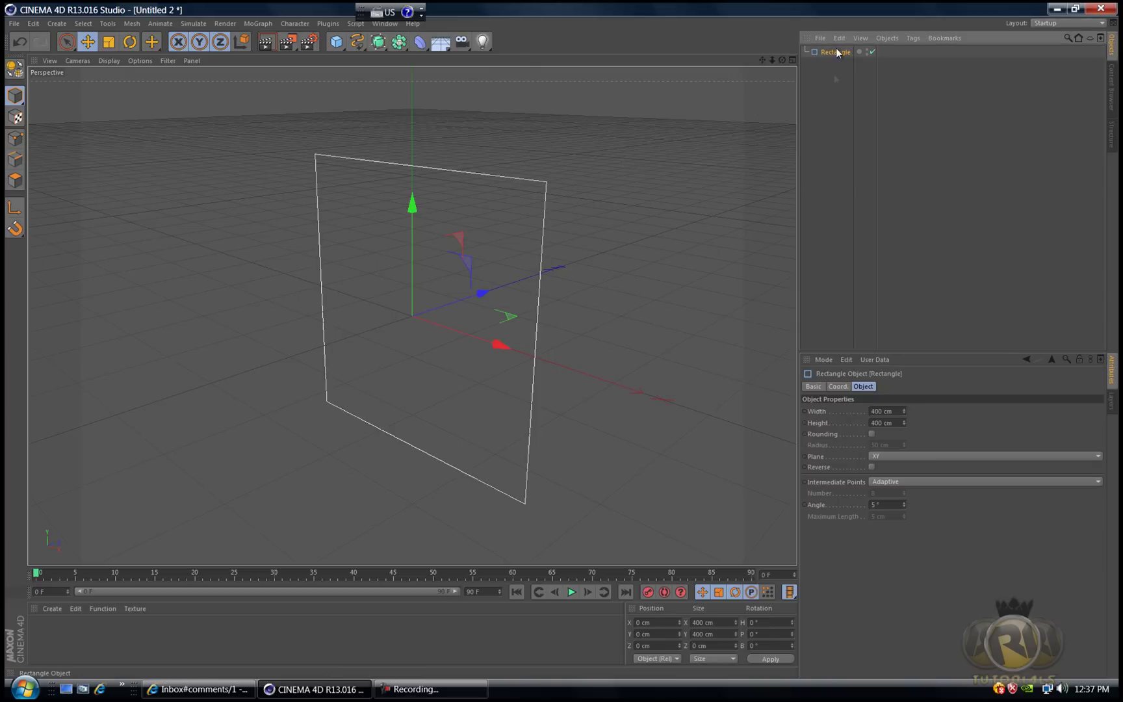
- Size the rectangle to 200 × 100 cm and round its ends with a 50 cm radius
mouse_move(903, 414)
mouse_down()
mouse_move(913, 473)
mouse_move(904, 423)
mouse_up()
drag(782, 61, 561, 339)
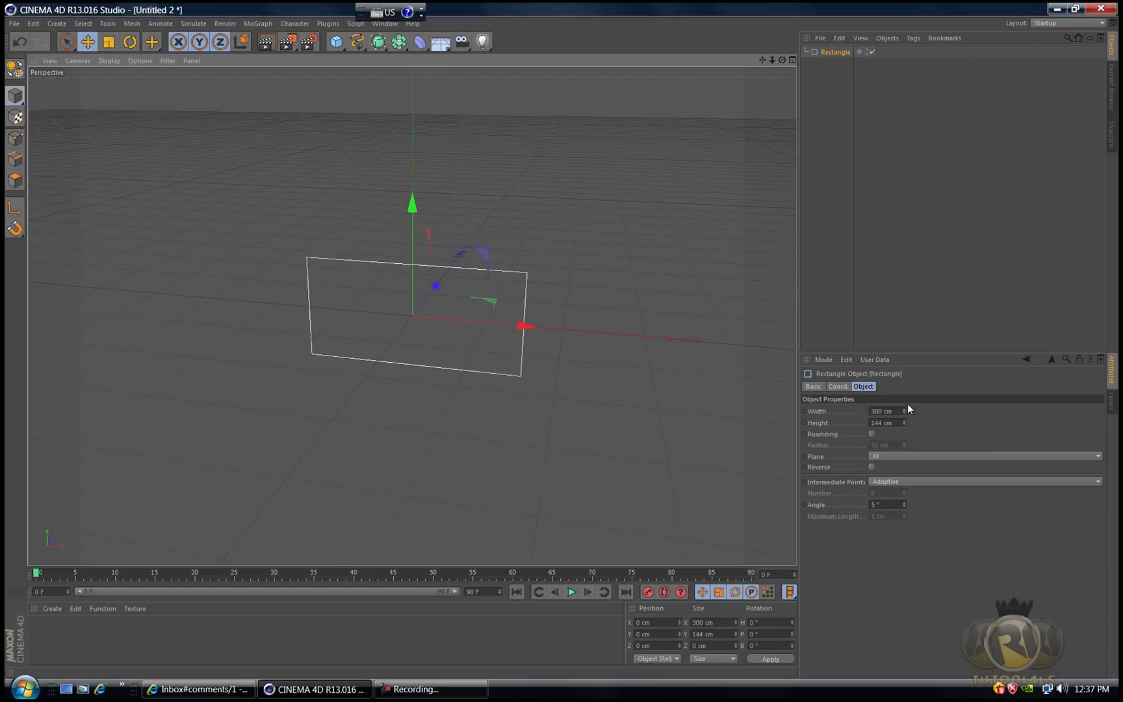
drag(905, 413, 905, 424)
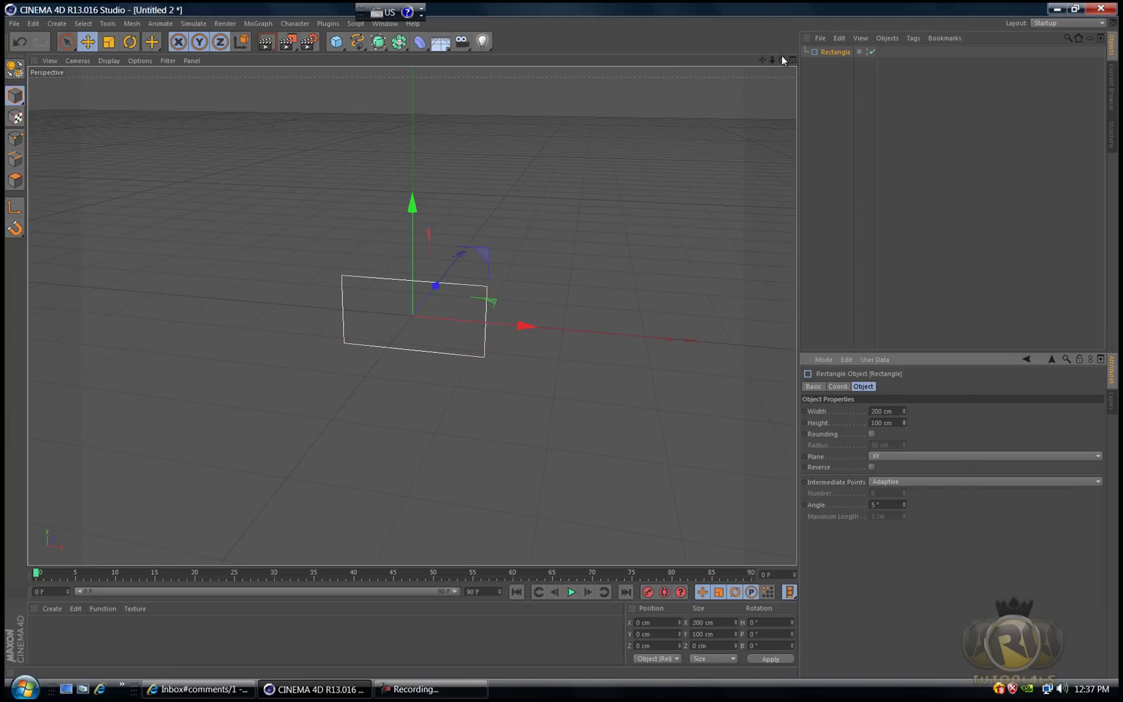
drag(783, 60, 562, 339)
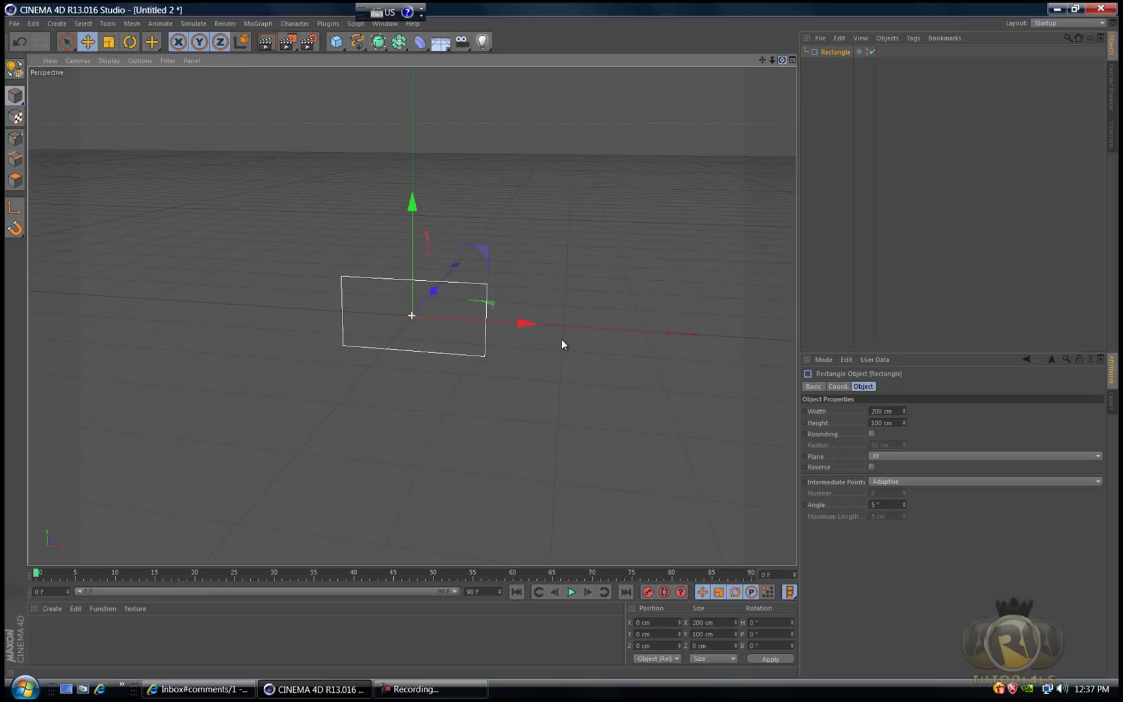
click(872, 434)
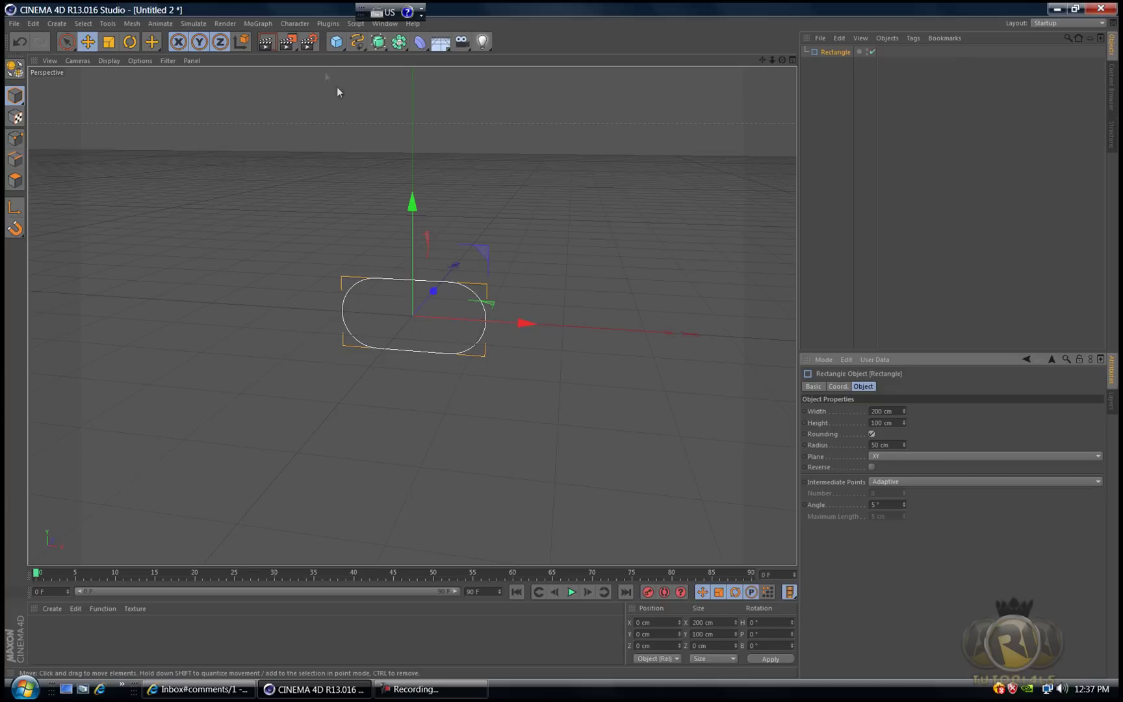
- Add a Sweep NURBS and place the Rectangle spline inside it as the path
click(379, 41)
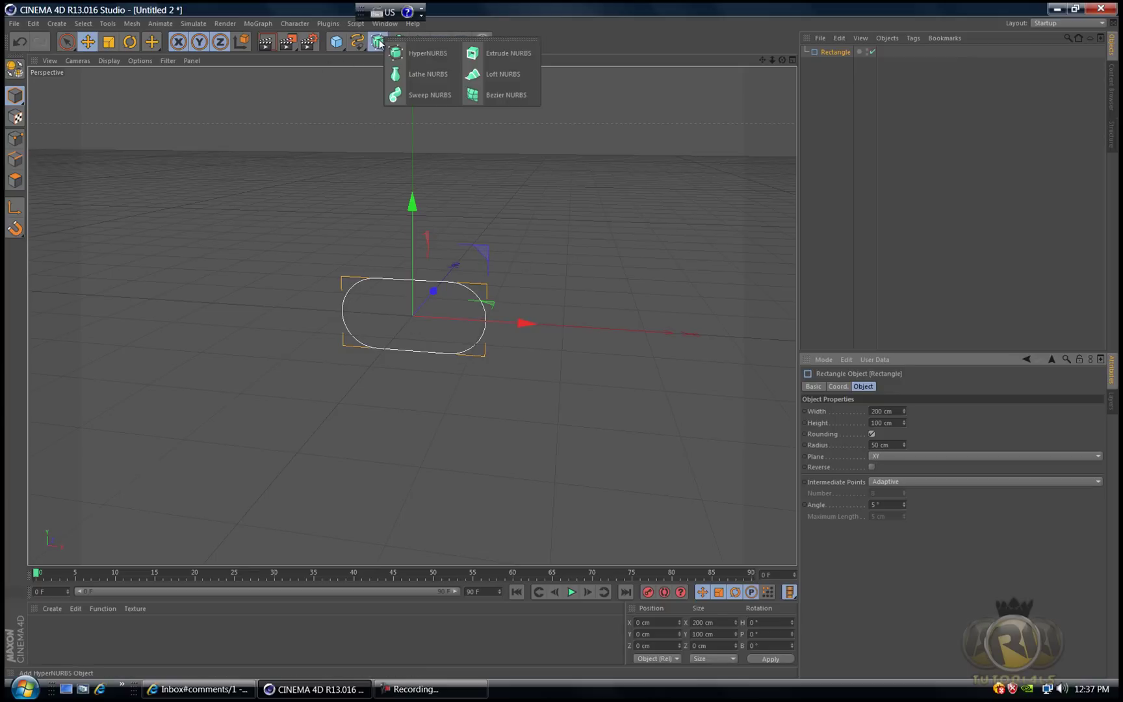
click(420, 95)
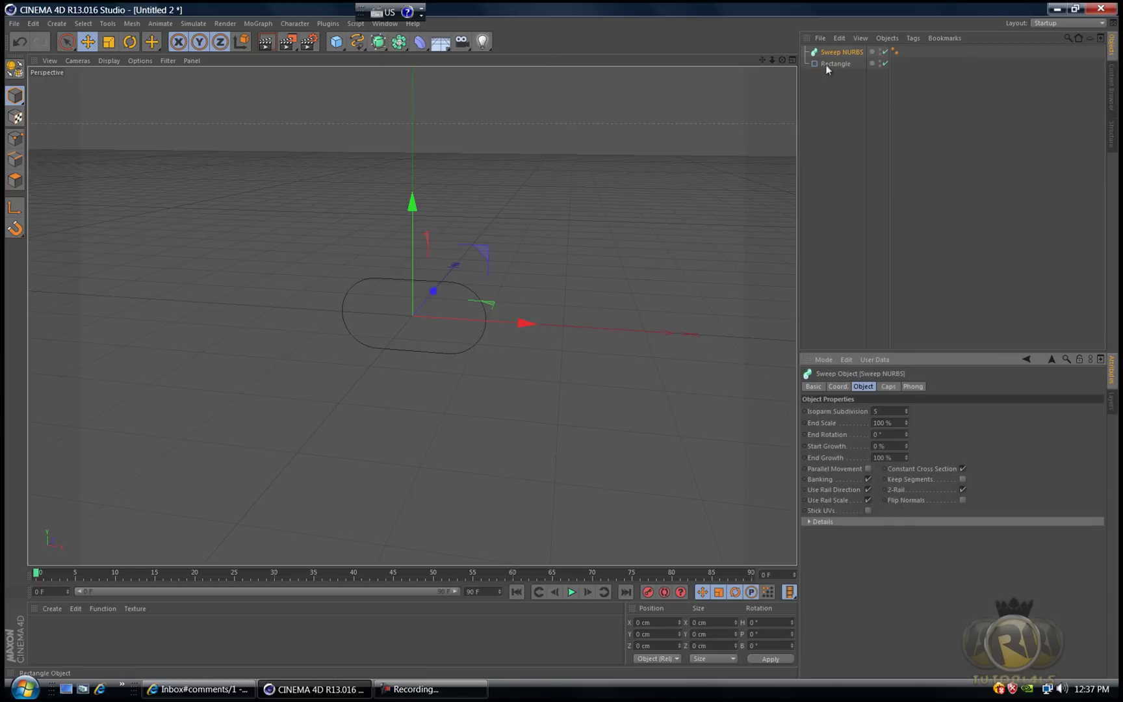
drag(838, 62, 841, 56)
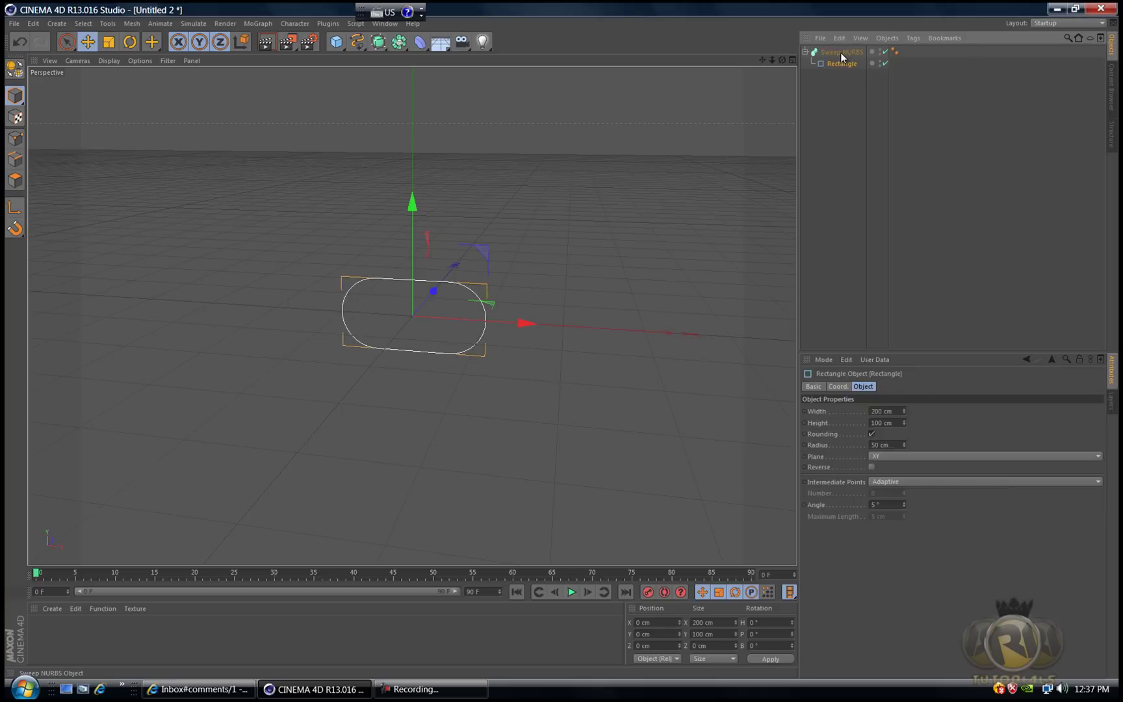
- Add a Circle spline under the Sweep NURBS as its profile, with a 20 cm radius
click(358, 41)
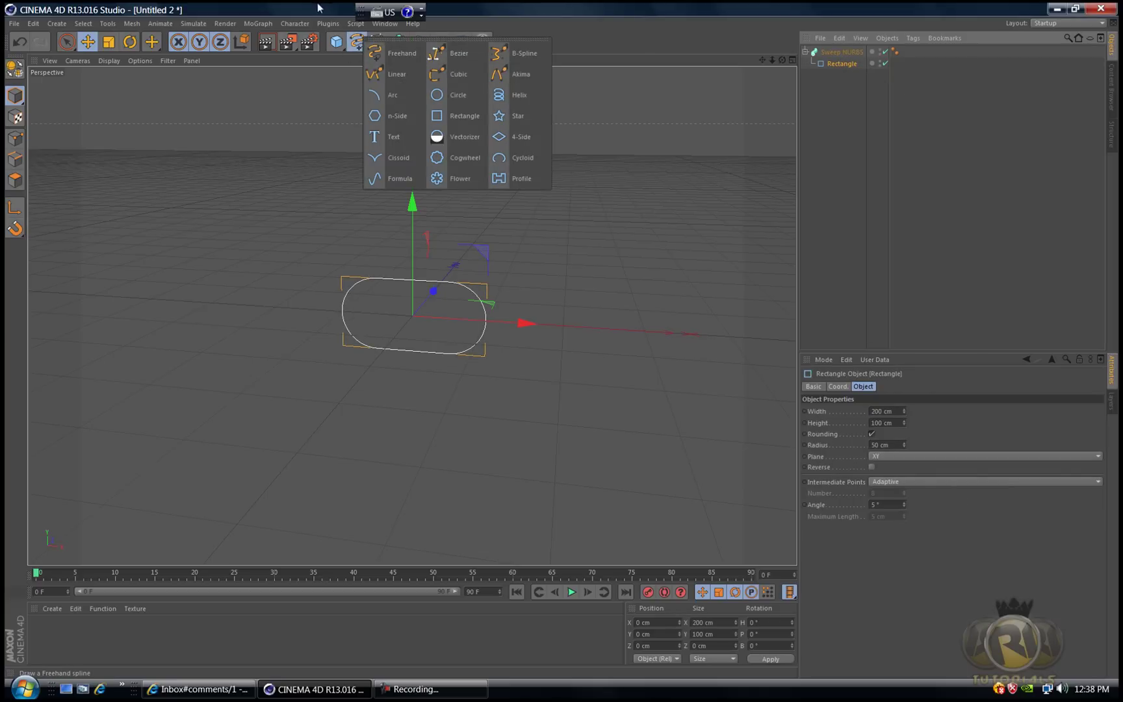
click(458, 96)
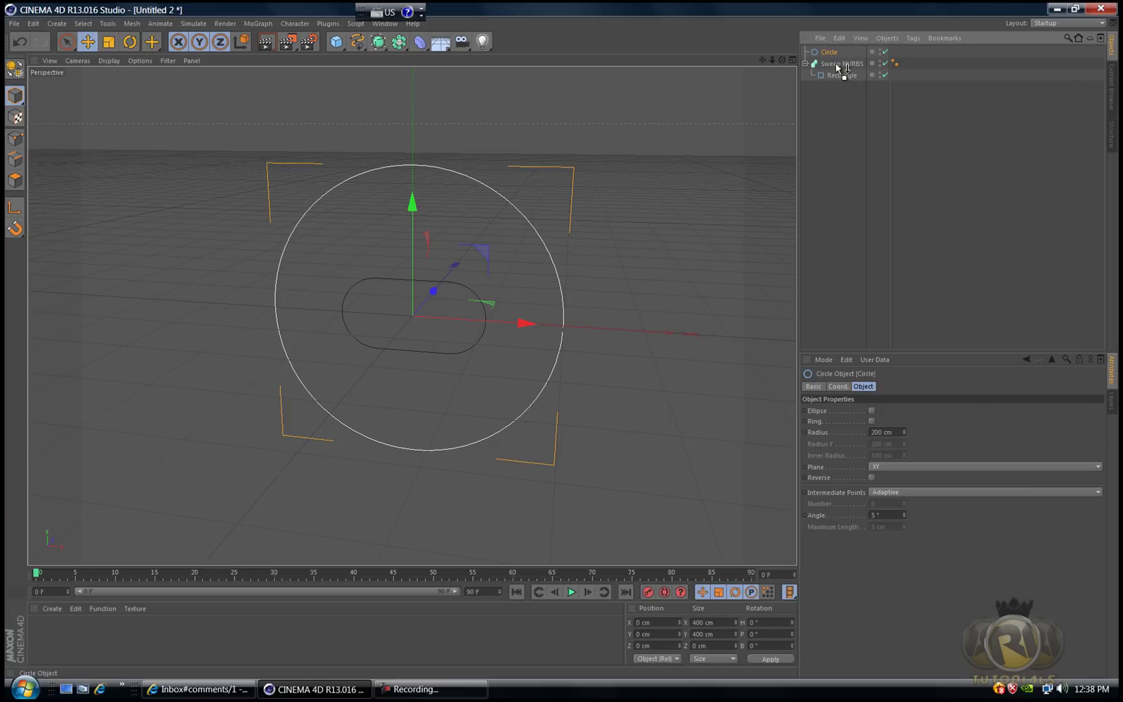
drag(837, 65, 837, 65)
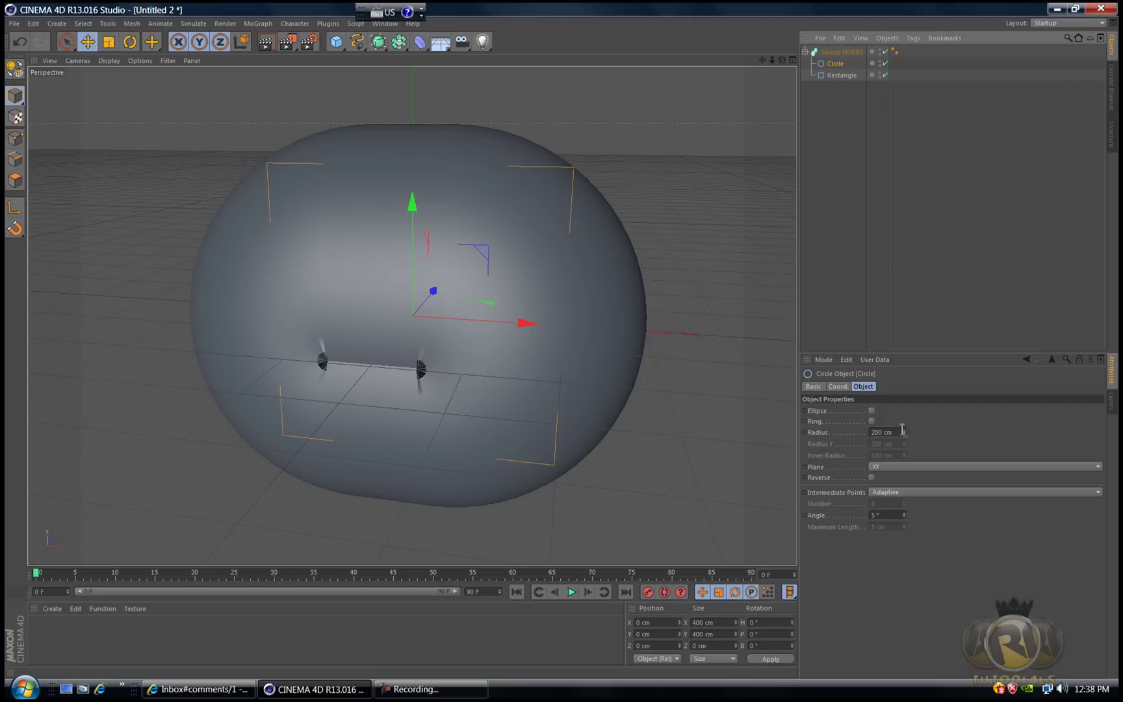
drag(904, 435, 903, 436)
mouse_move(562, 339)
alt+mouse_down()
mouse_move(583, 348)
mouse_move(548, 338)
mouse_move(561, 344)
alt+mouse_up()
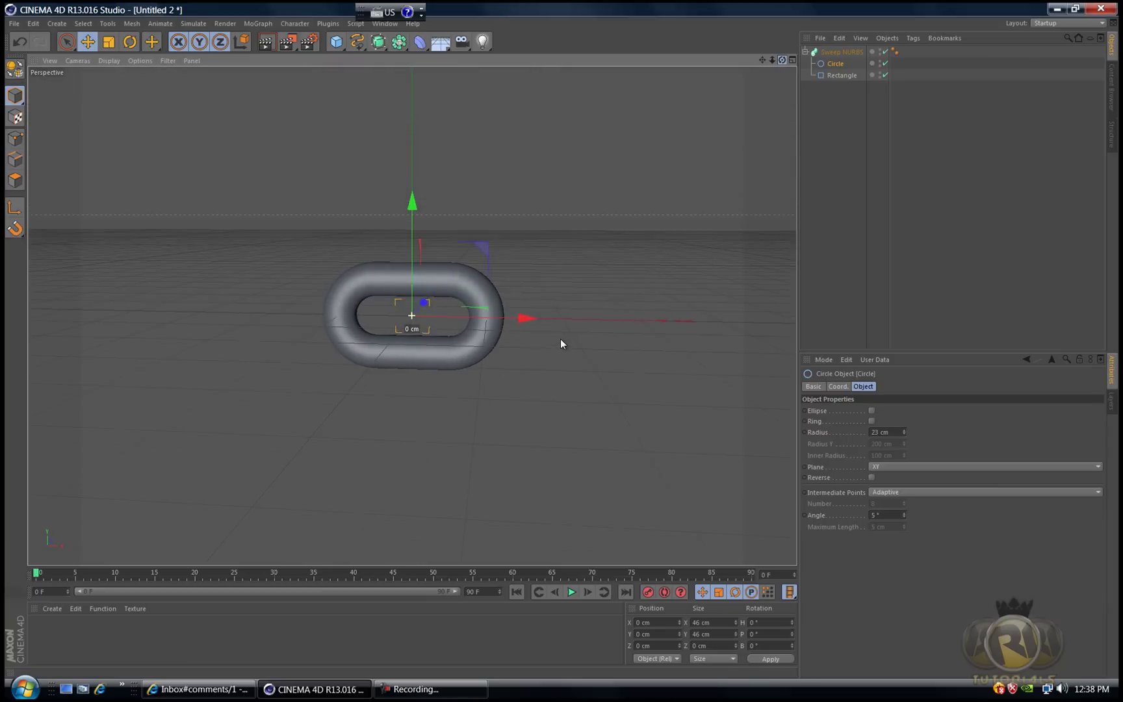
click(904, 434)
click(903, 434)
click(905, 429)
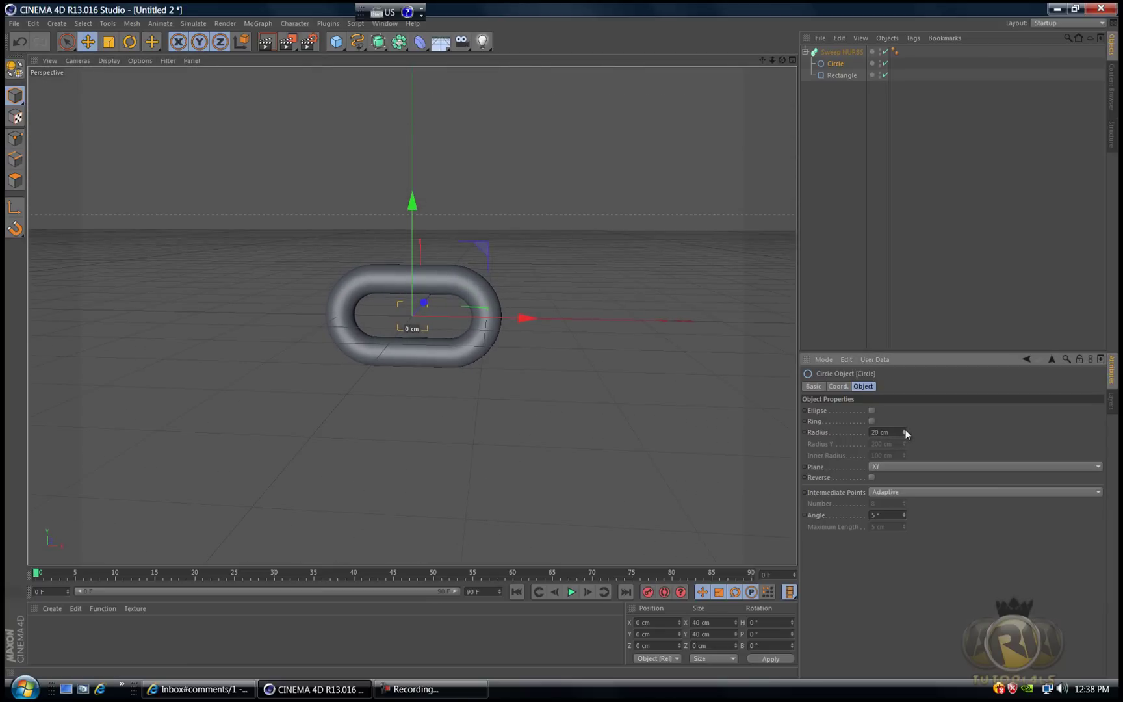
drag(783, 61, 562, 341)
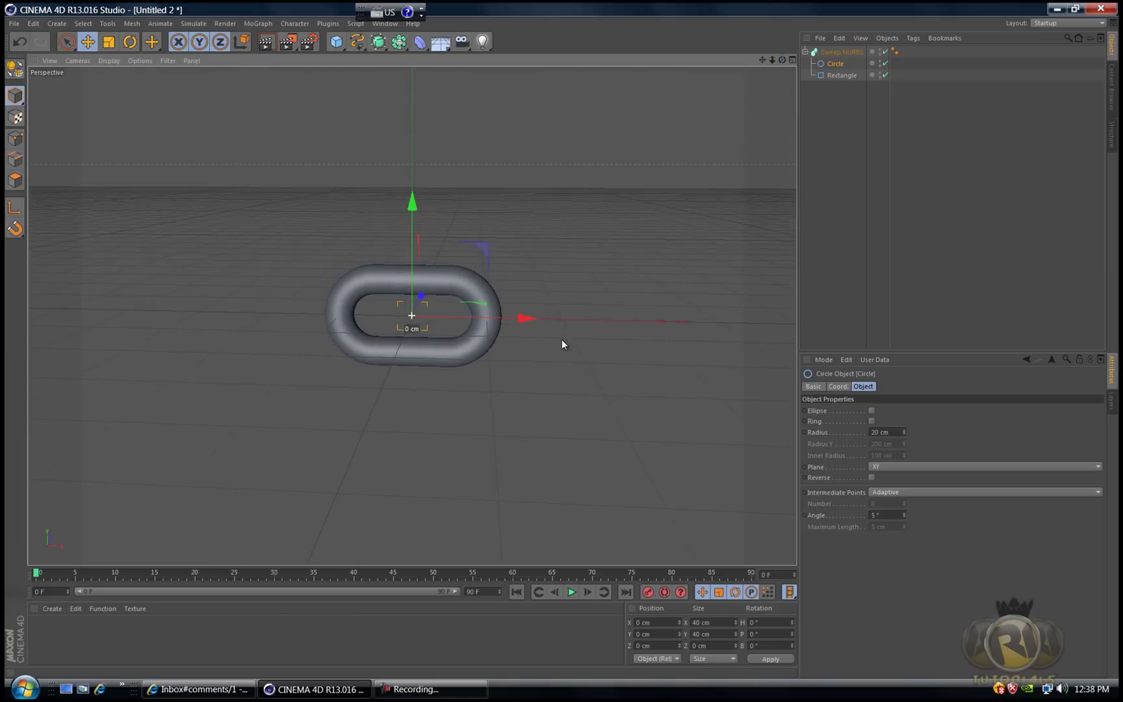
click(806, 52)
- Expand the Sweep NURBS and set the Circle's intermediate points to Natural, Number 9
click(826, 52)
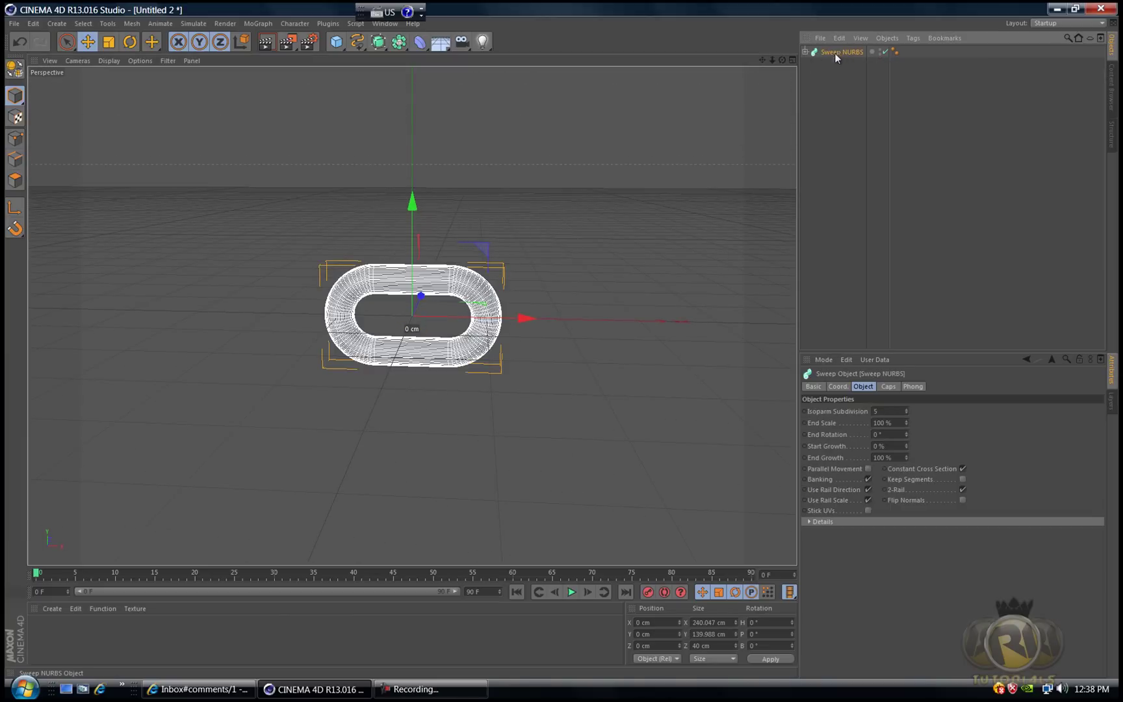
drag(783, 65, 597, 166)
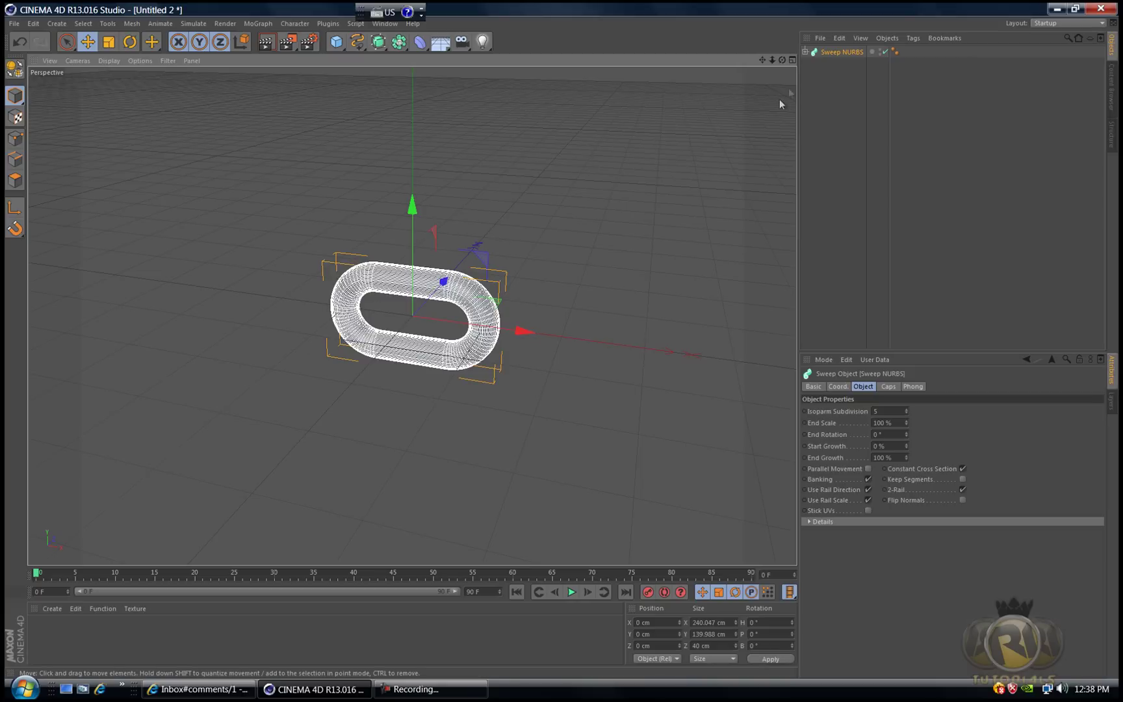
click(806, 52)
click(835, 64)
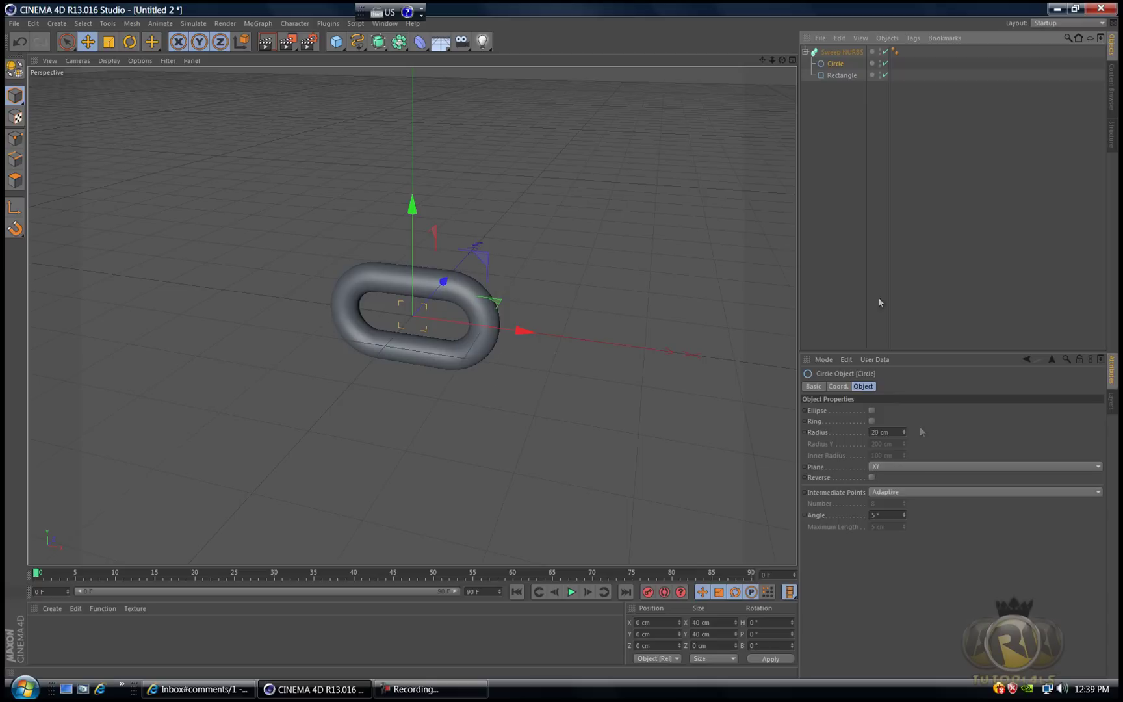
click(899, 493)
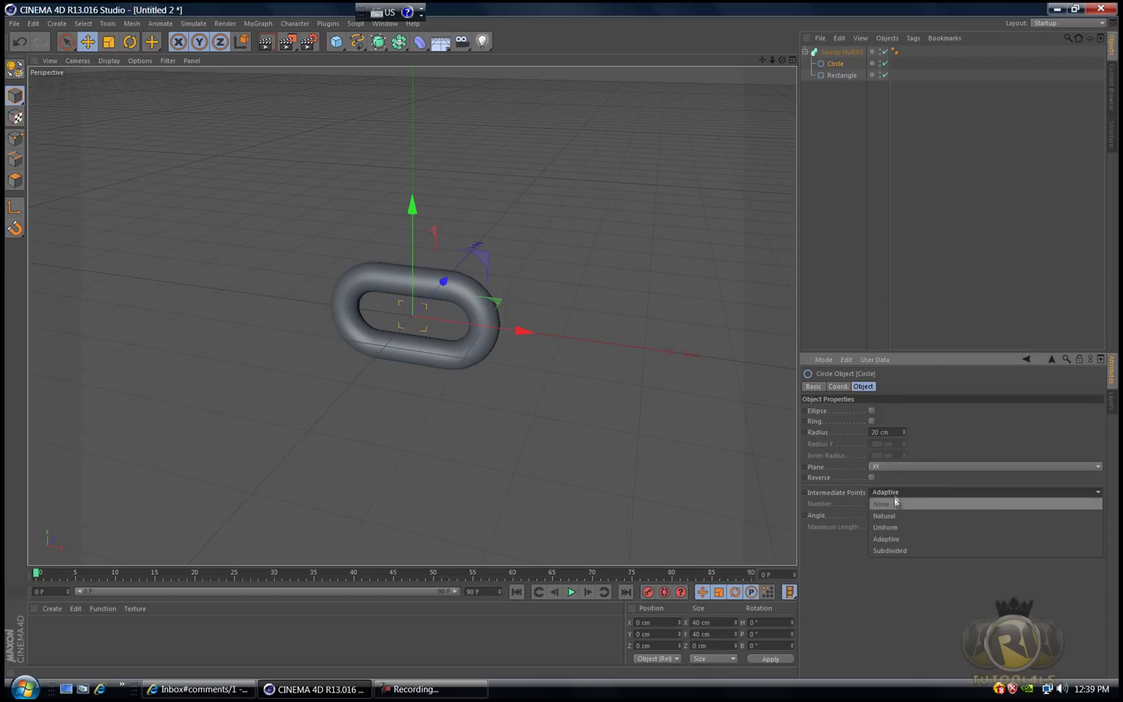
click(878, 496)
click(894, 491)
click(893, 516)
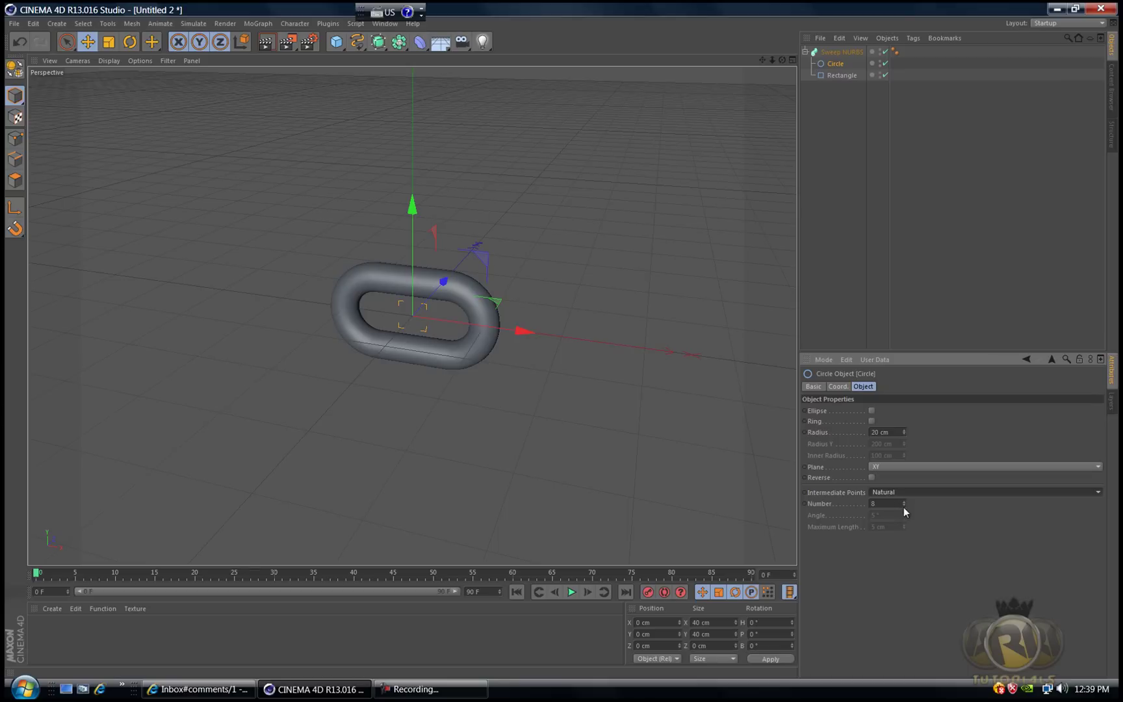
click(904, 501)
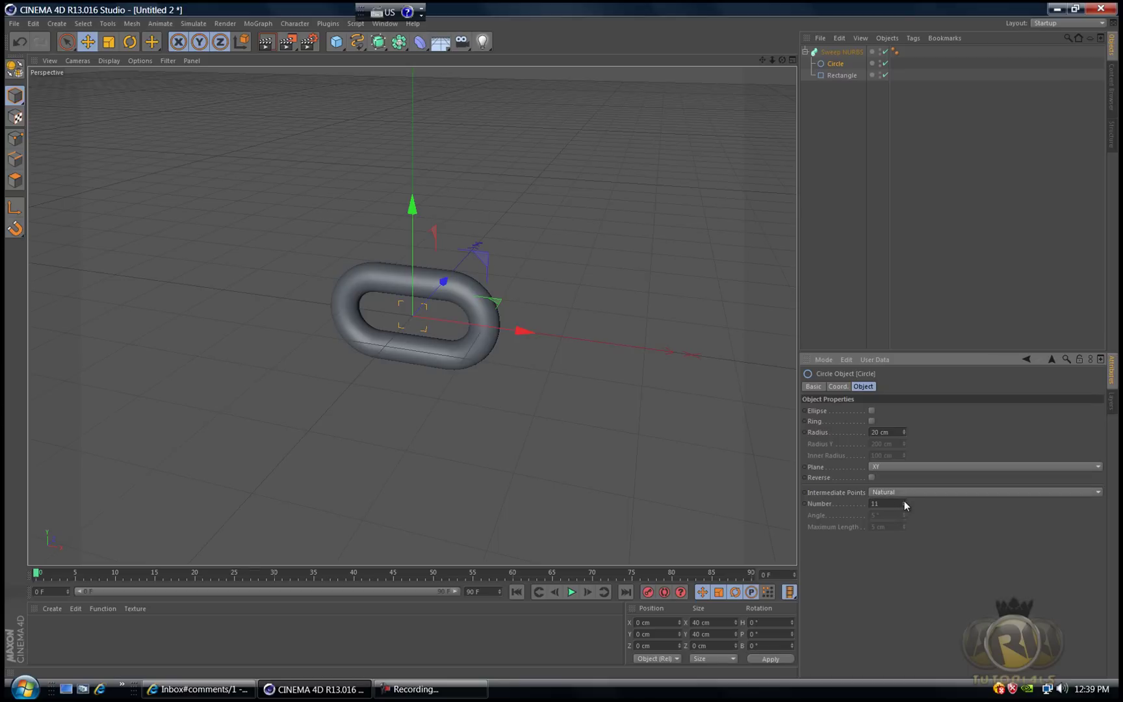
- Try a higher Natural point count of 18, then drop the Circle's Number to 4
click(841, 52)
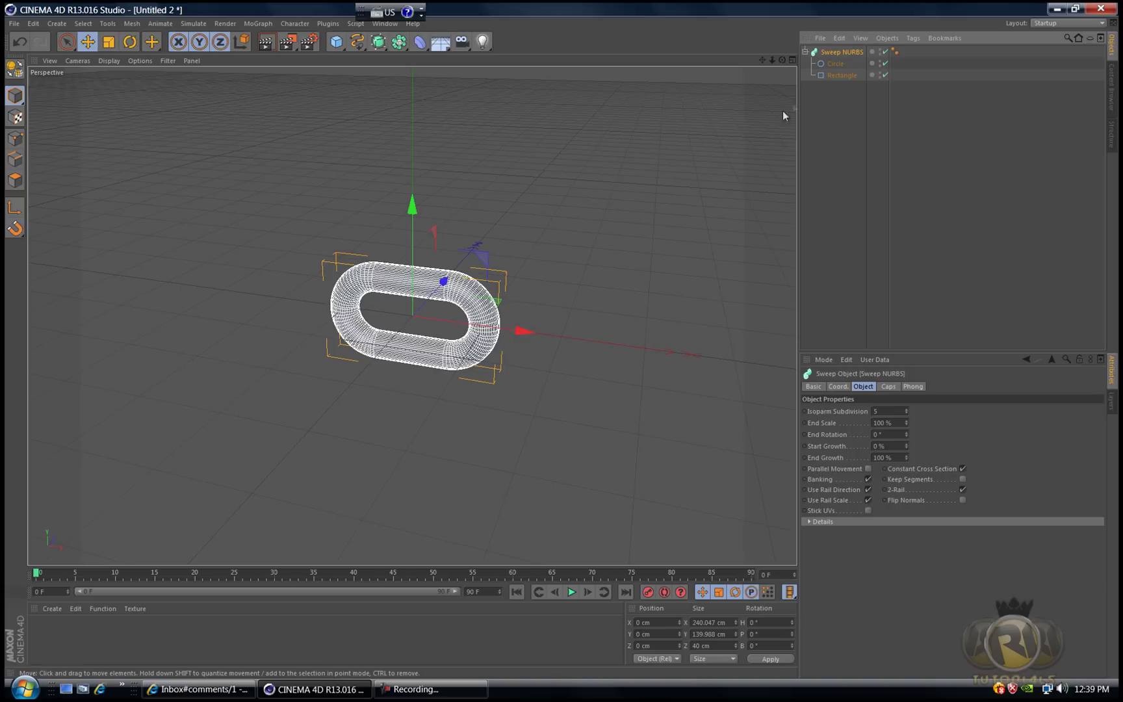
click(836, 64)
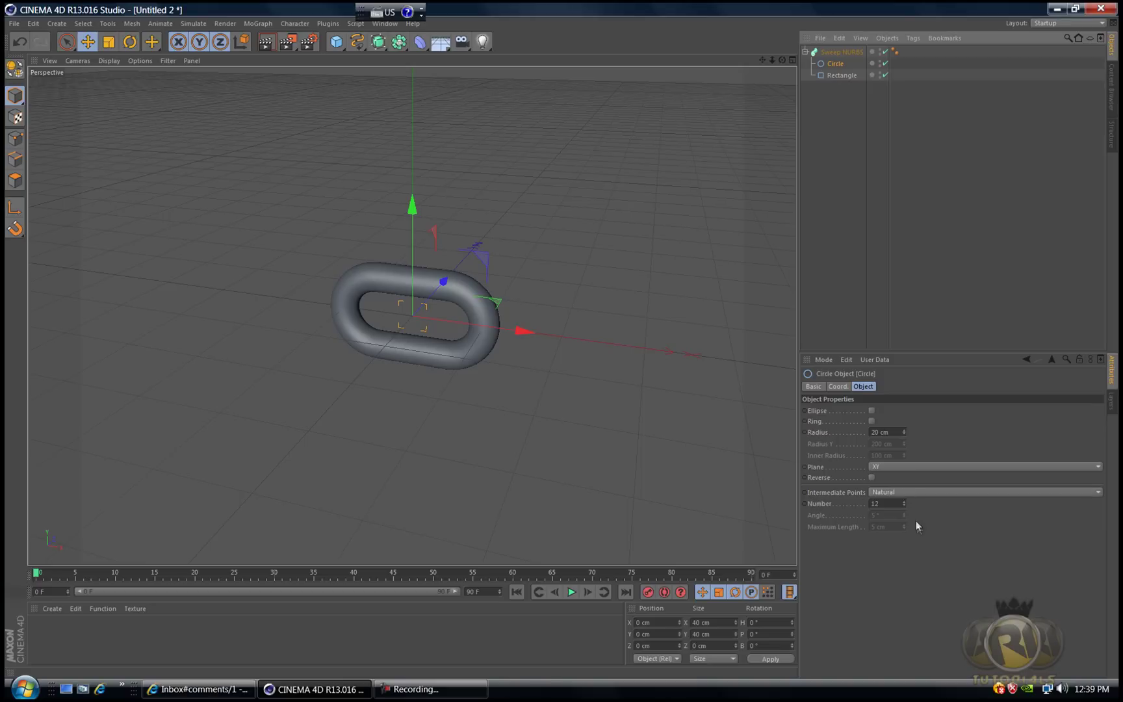
drag(903, 501, 902, 500)
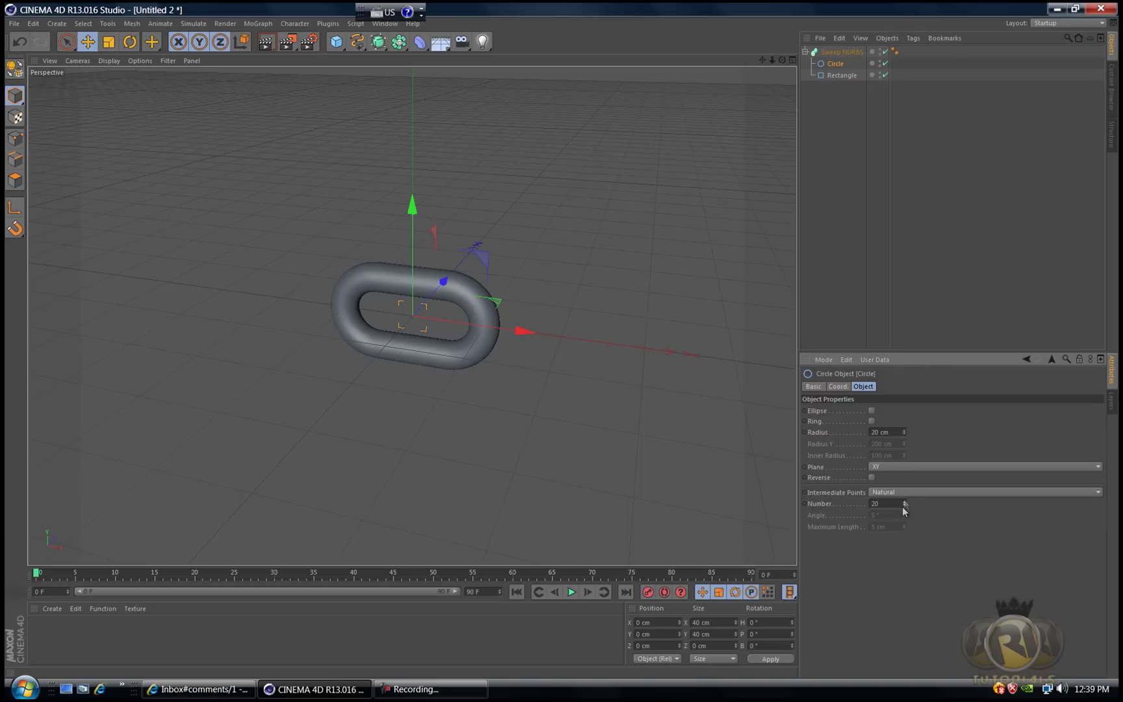
click(887, 492)
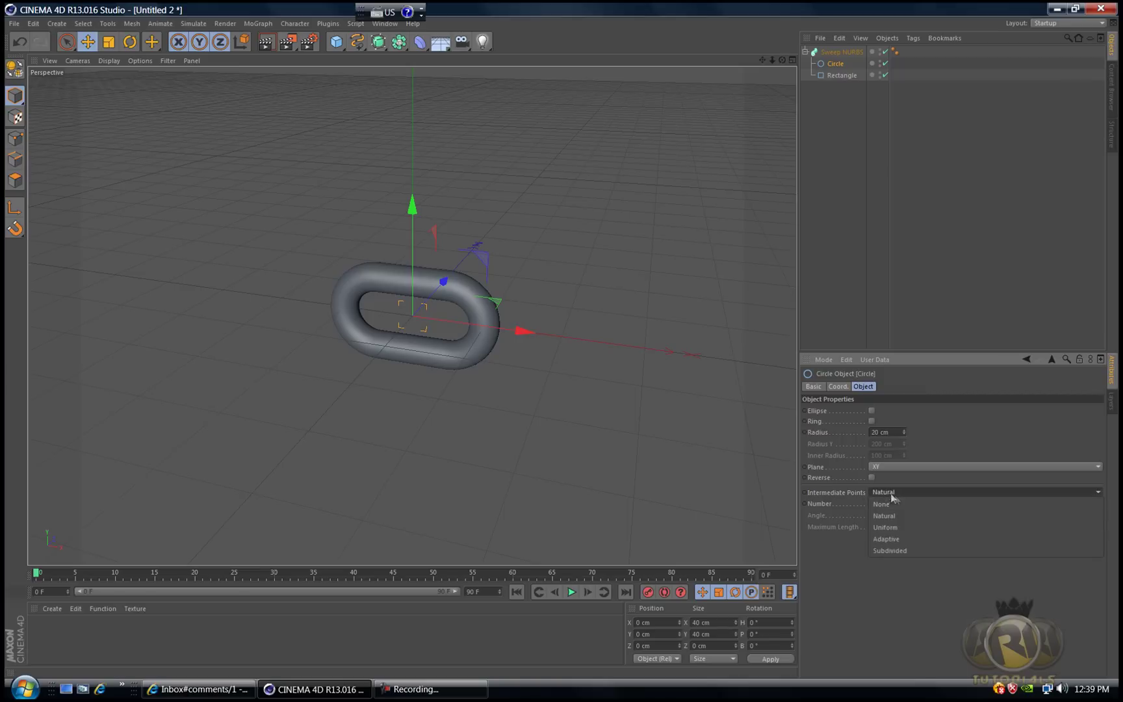
click(878, 515)
click(837, 53)
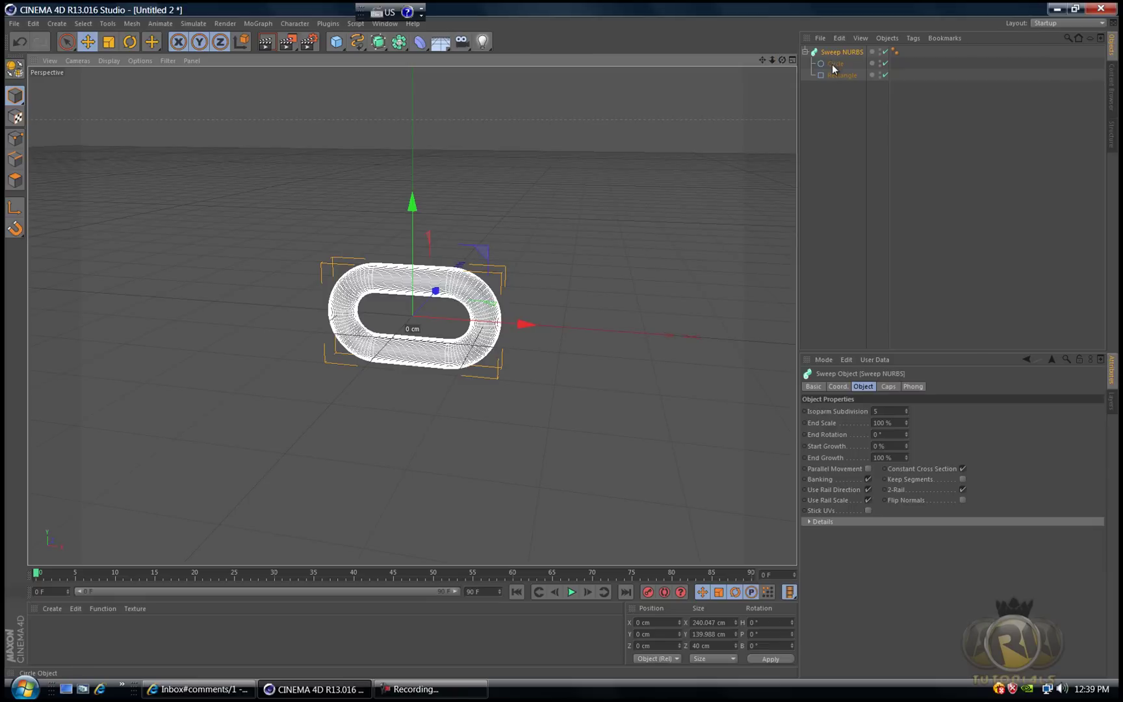
click(836, 63)
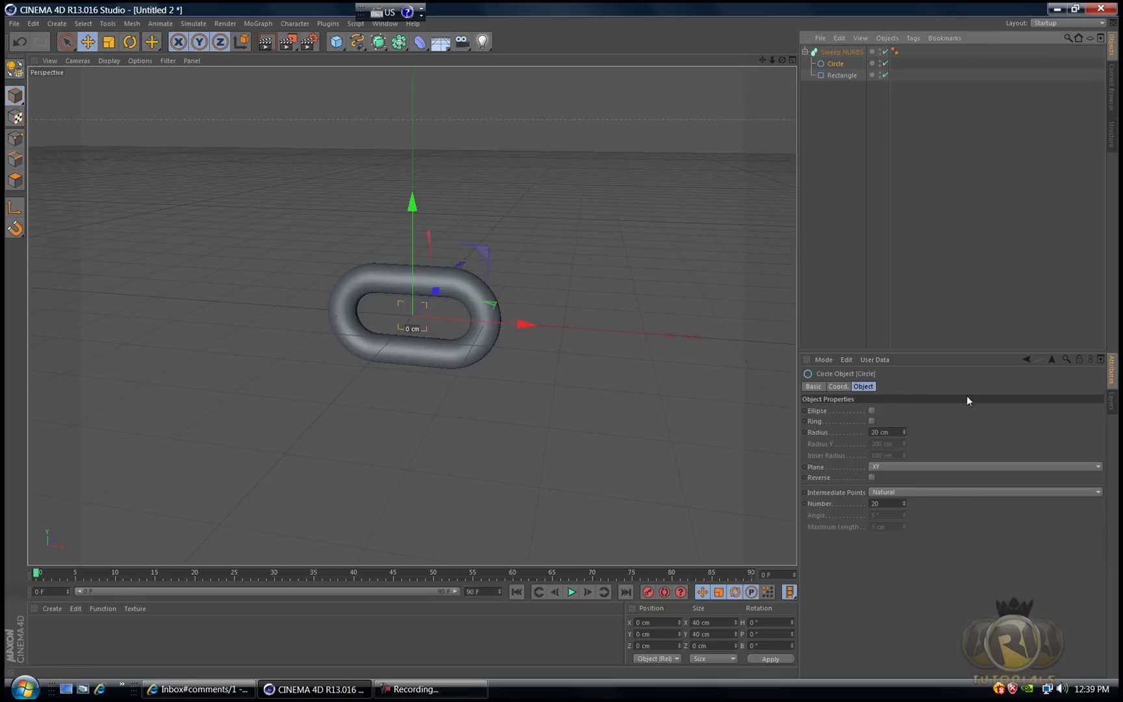
drag(903, 508, 903, 508)
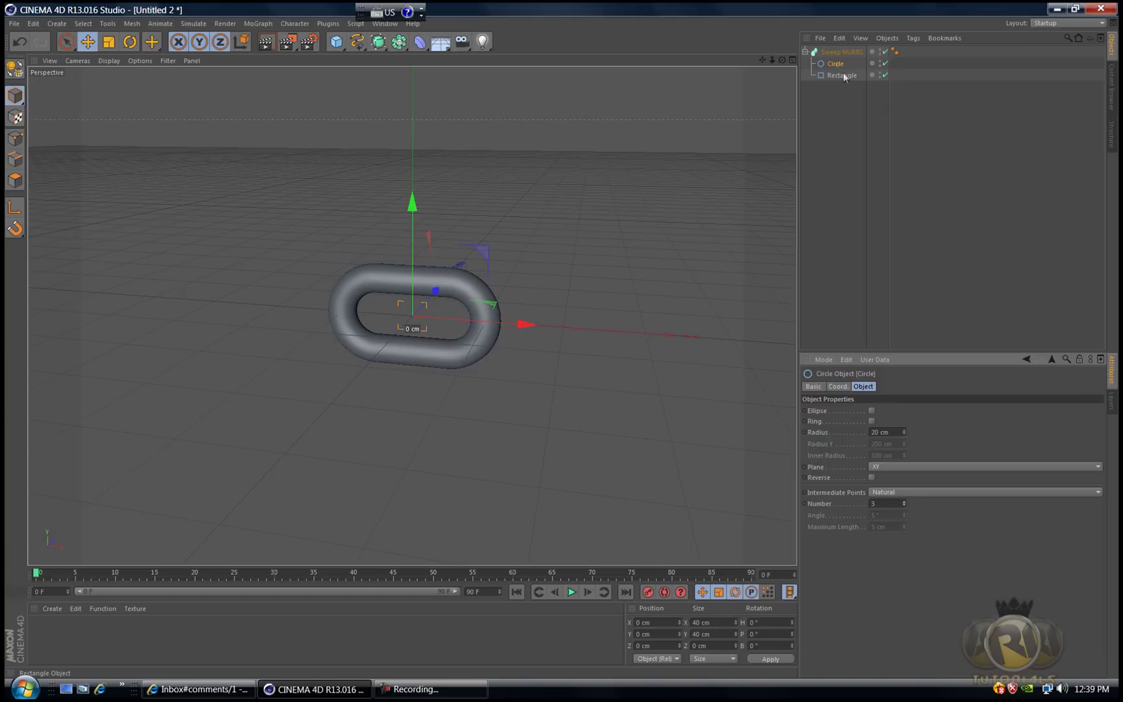
- Raise the Circle's Number stepwise toward 8, checking the Sweep NURBS wireframe between changes
click(842, 52)
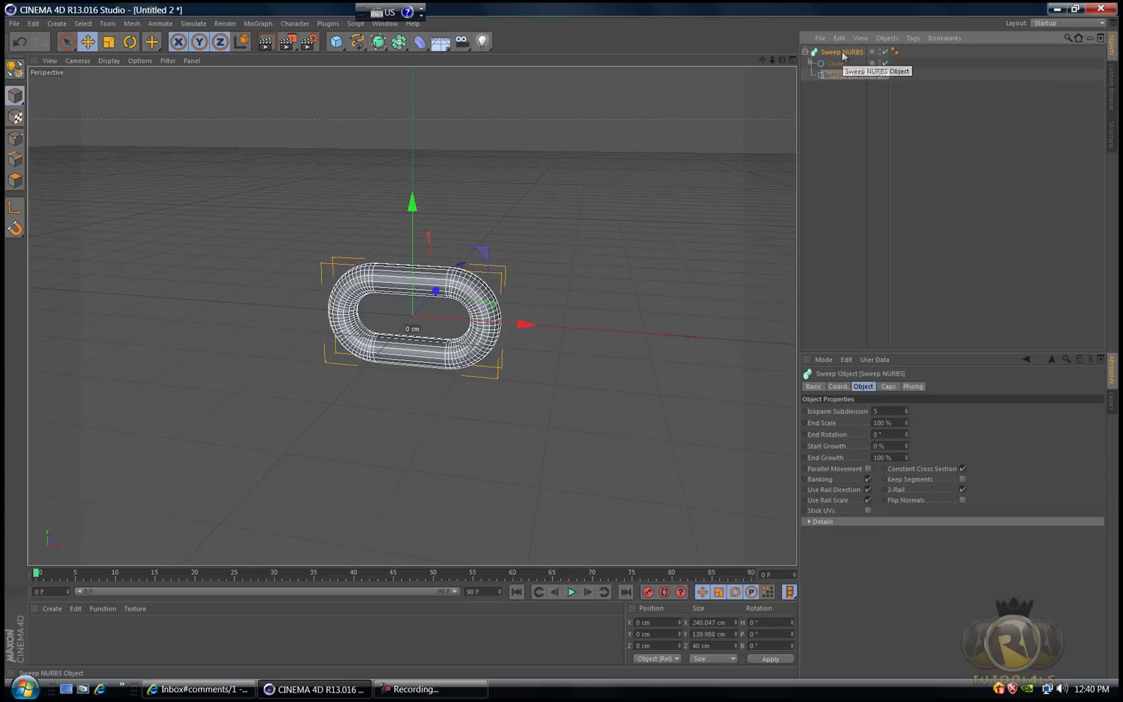
click(836, 63)
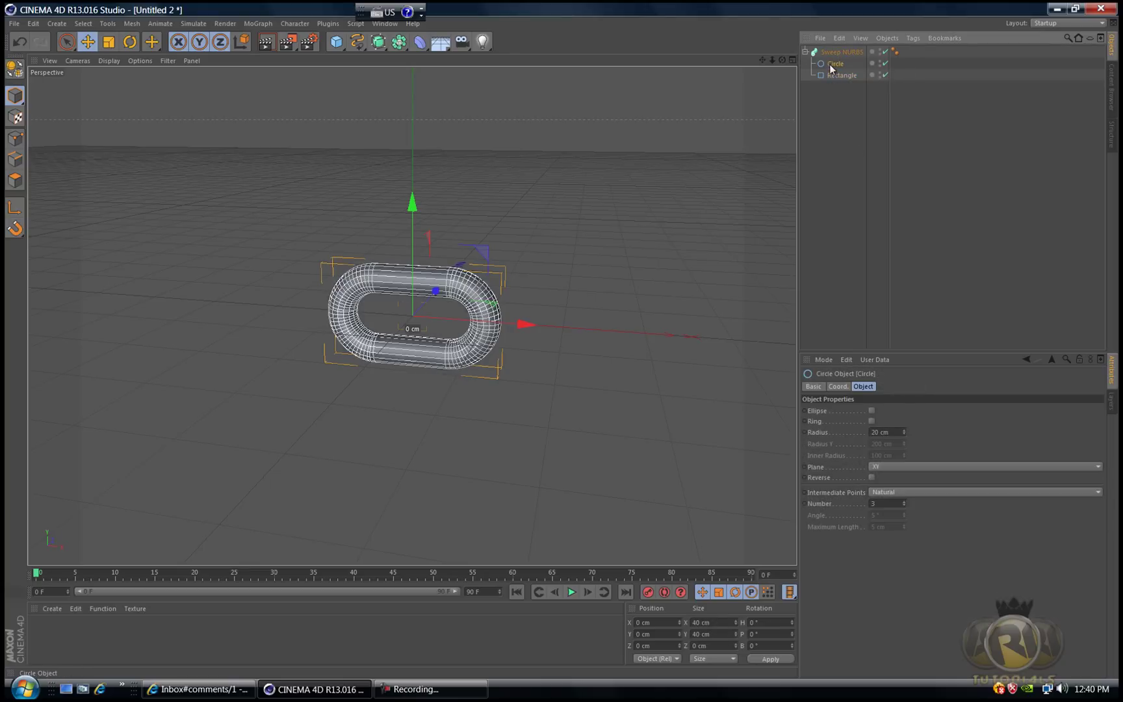
click(904, 502)
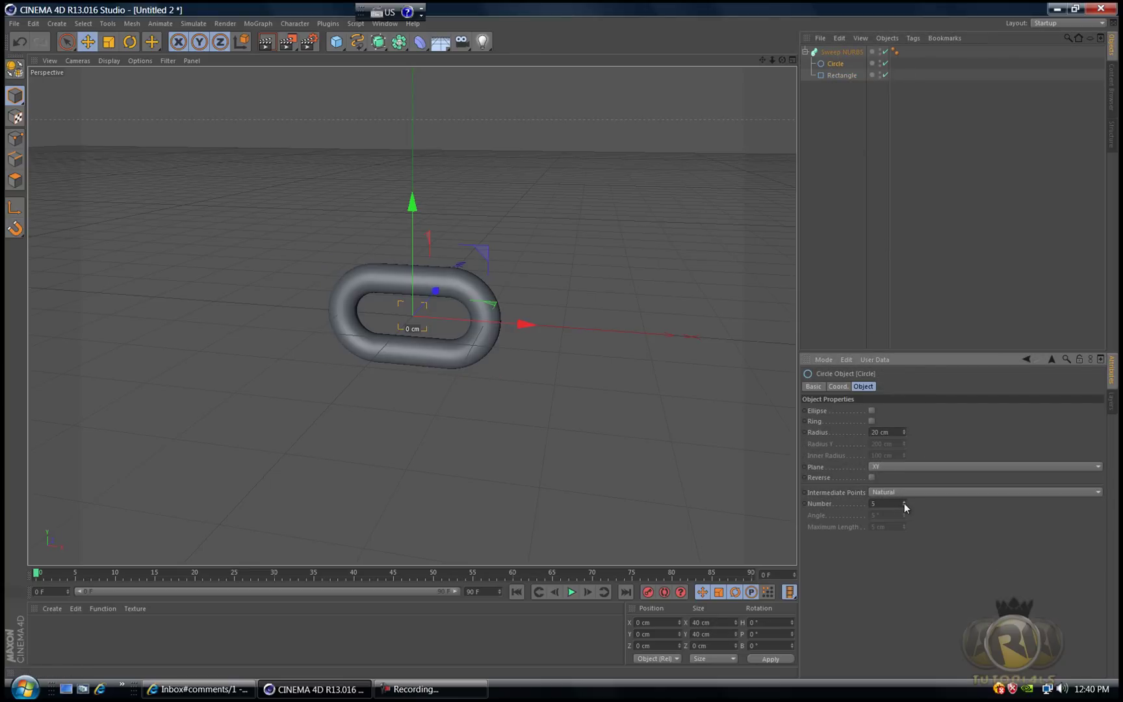
click(834, 53)
click(835, 63)
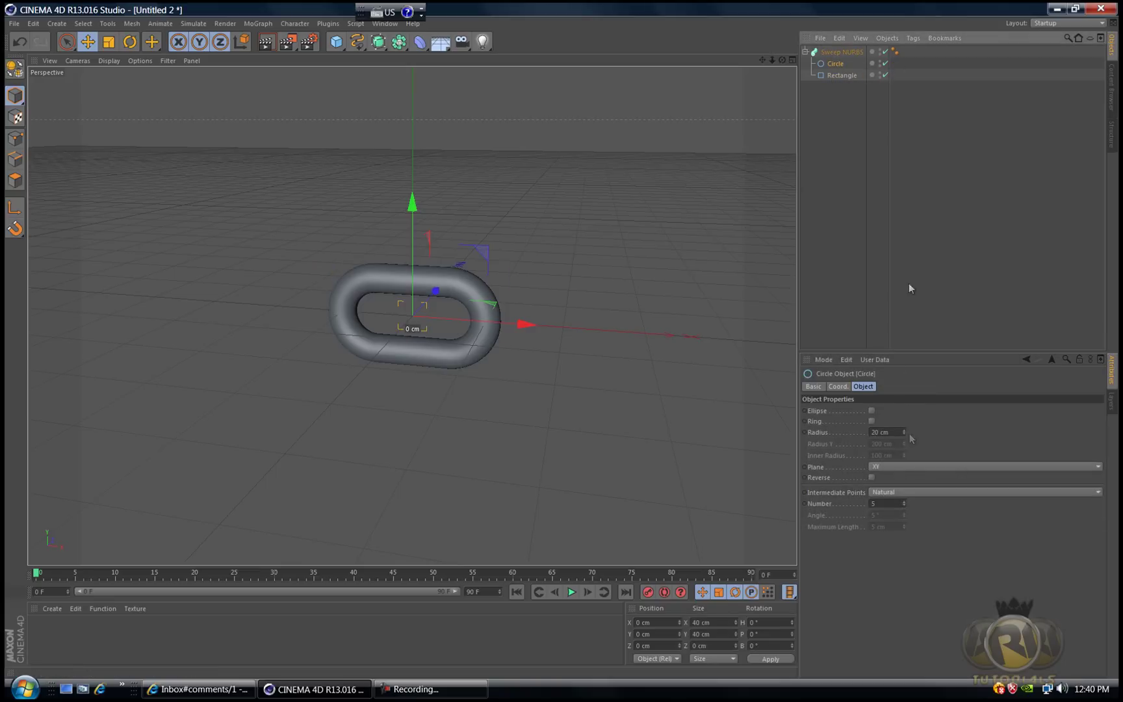
click(904, 501)
click(904, 502)
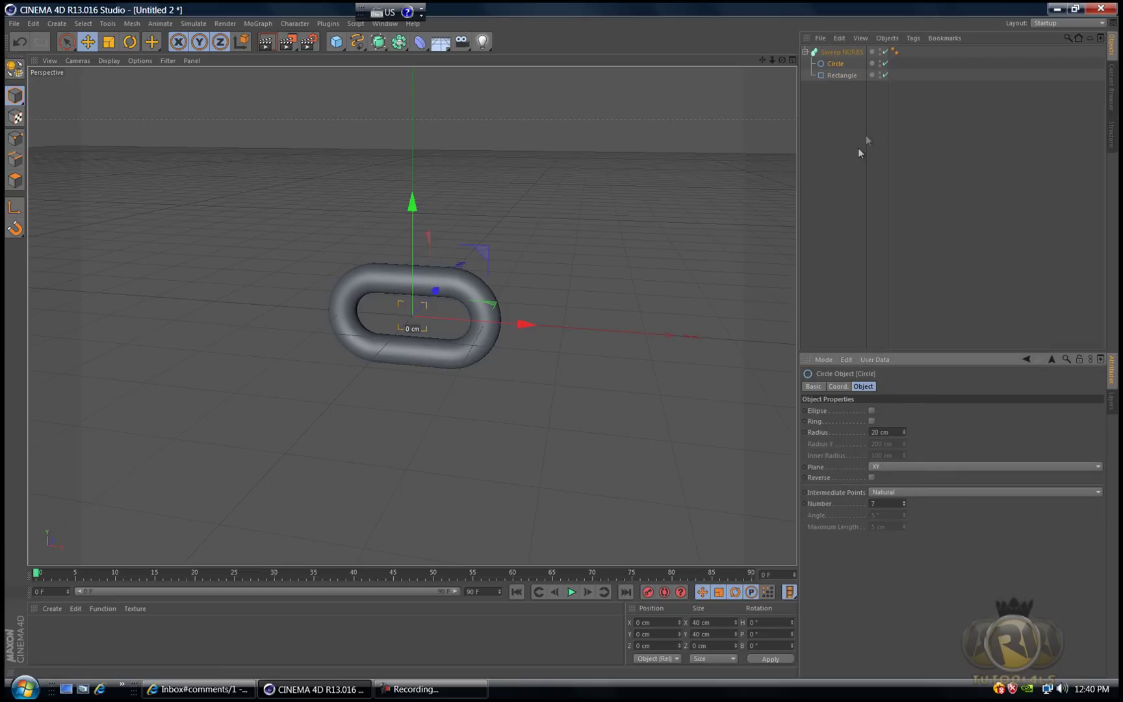
click(841, 53)
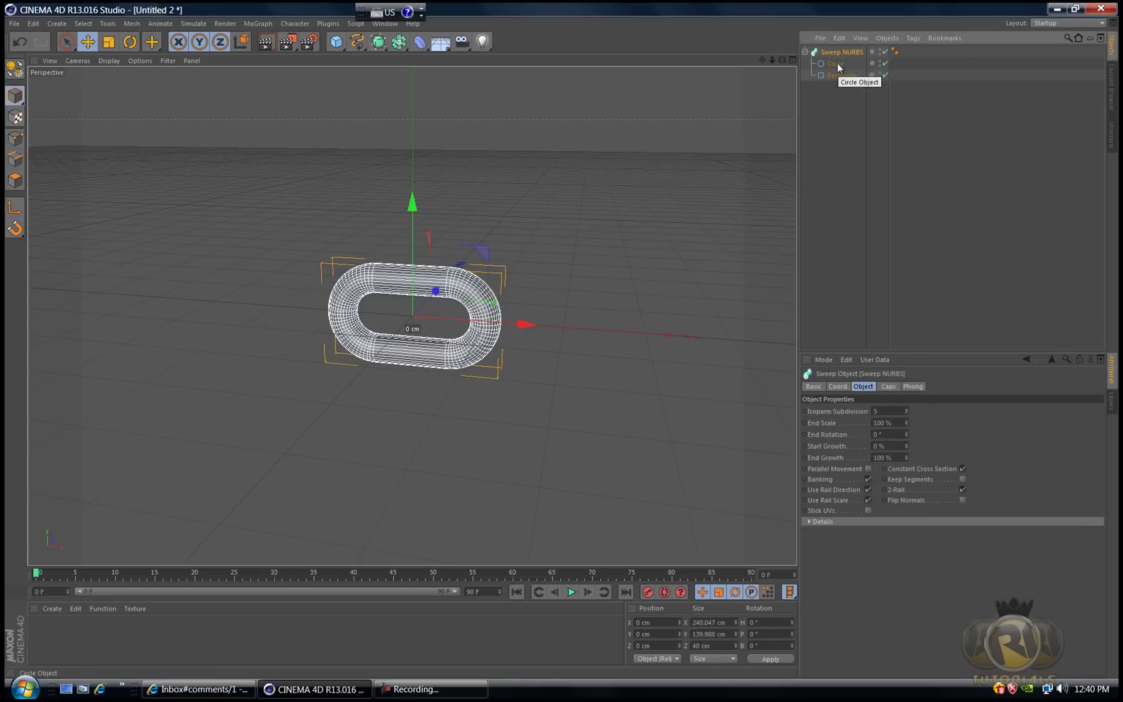
click(836, 63)
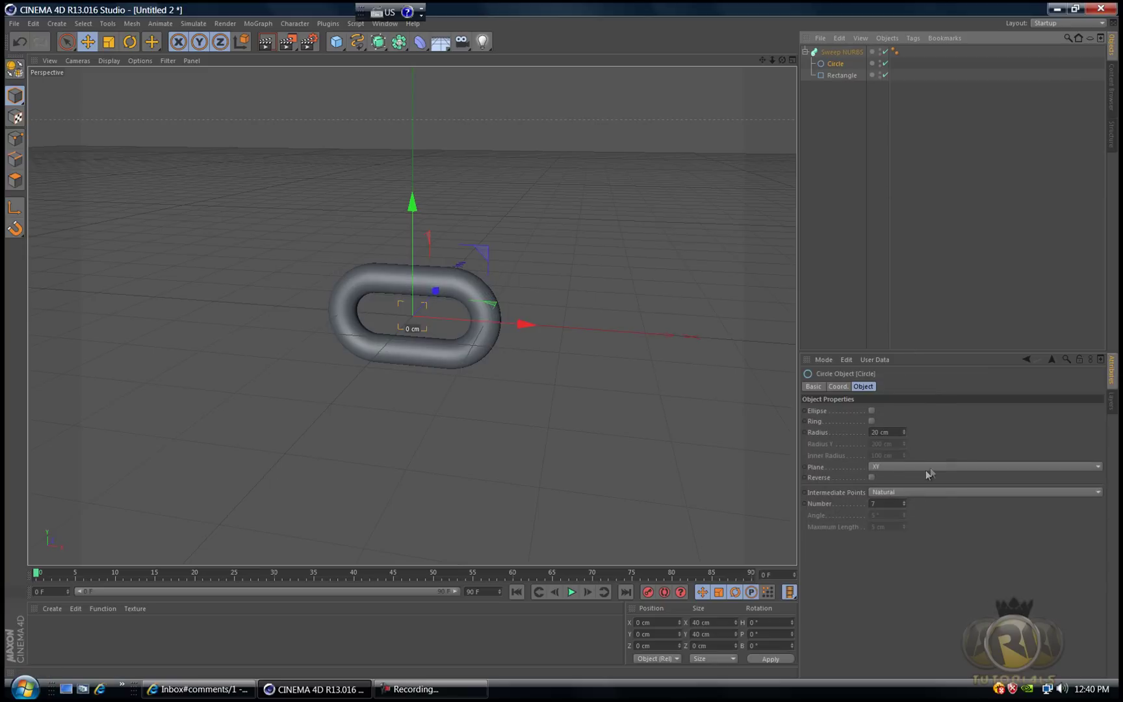
- Inspect the link from the side, then collapse and select the Sweep NURBS
click(844, 52)
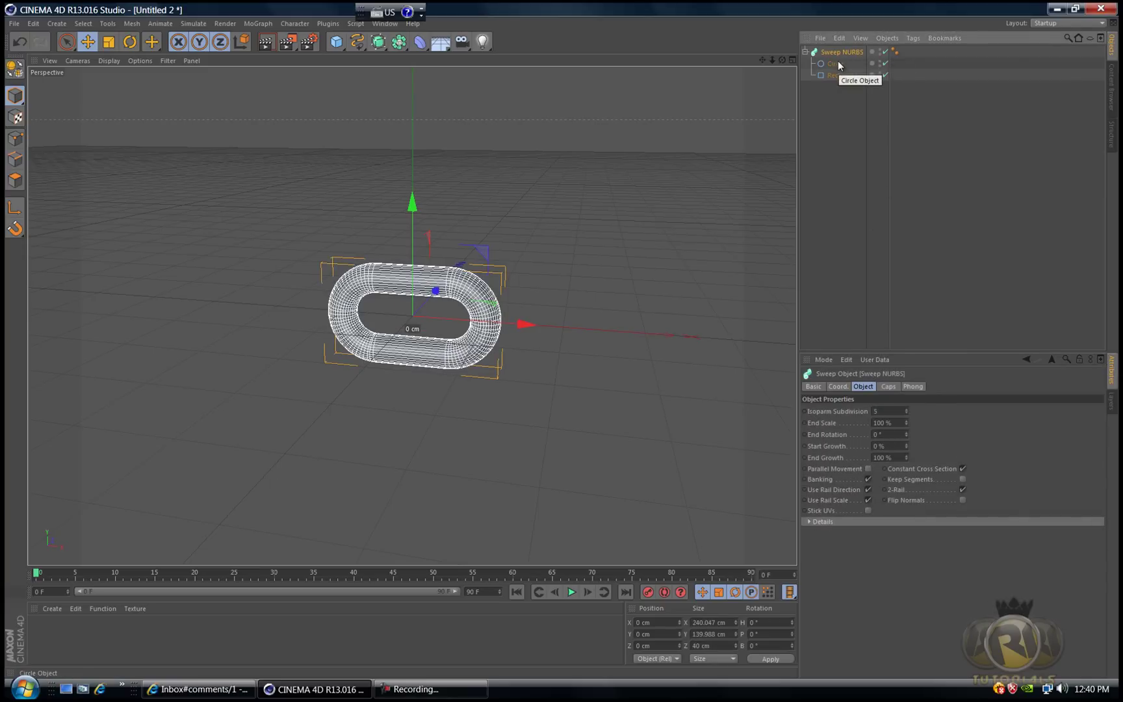
mouse_move(561, 343)
alt+mouse_down()
mouse_move(552, 336)
mouse_move(591, 356)
mouse_move(538, 327)
mouse_move(561, 339)
mouse_move(552, 386)
mouse_move(560, 338)
alt+mouse_up()
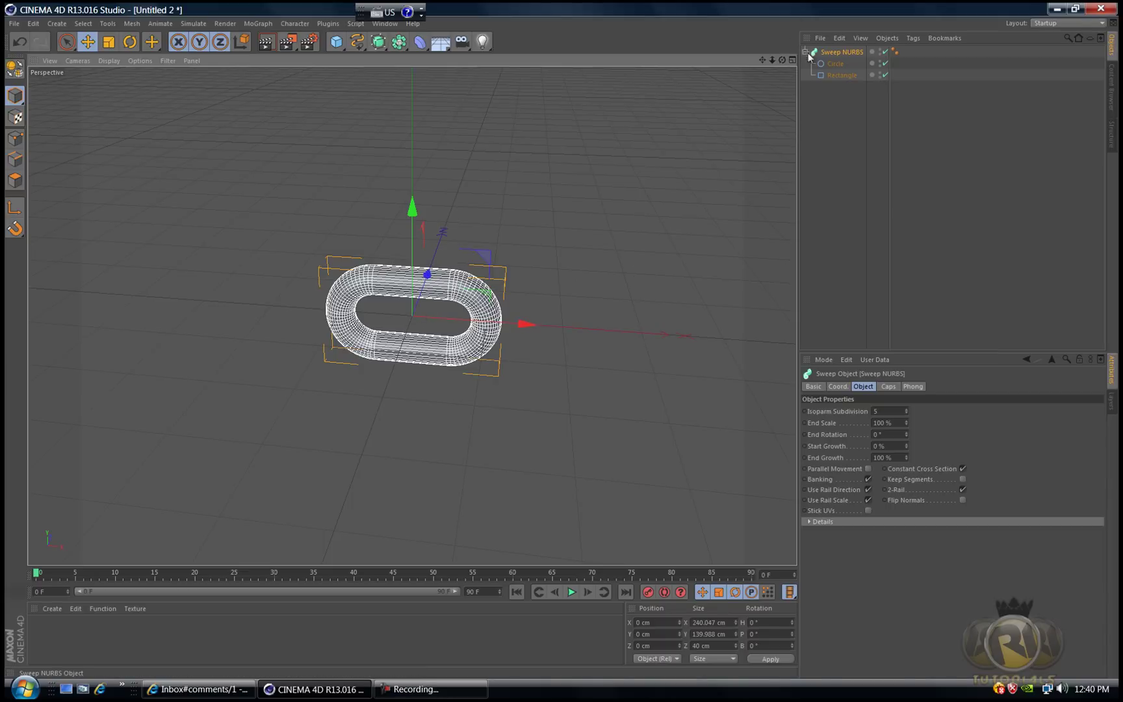
click(605, 223)
click(805, 51)
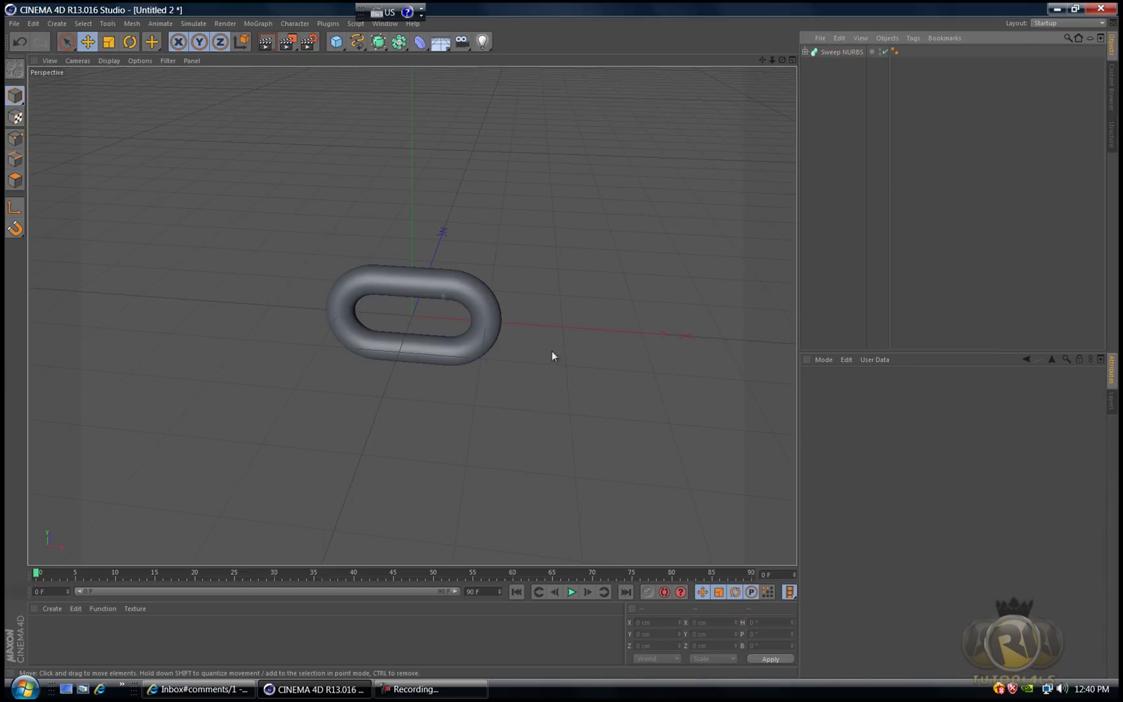
click(819, 53)
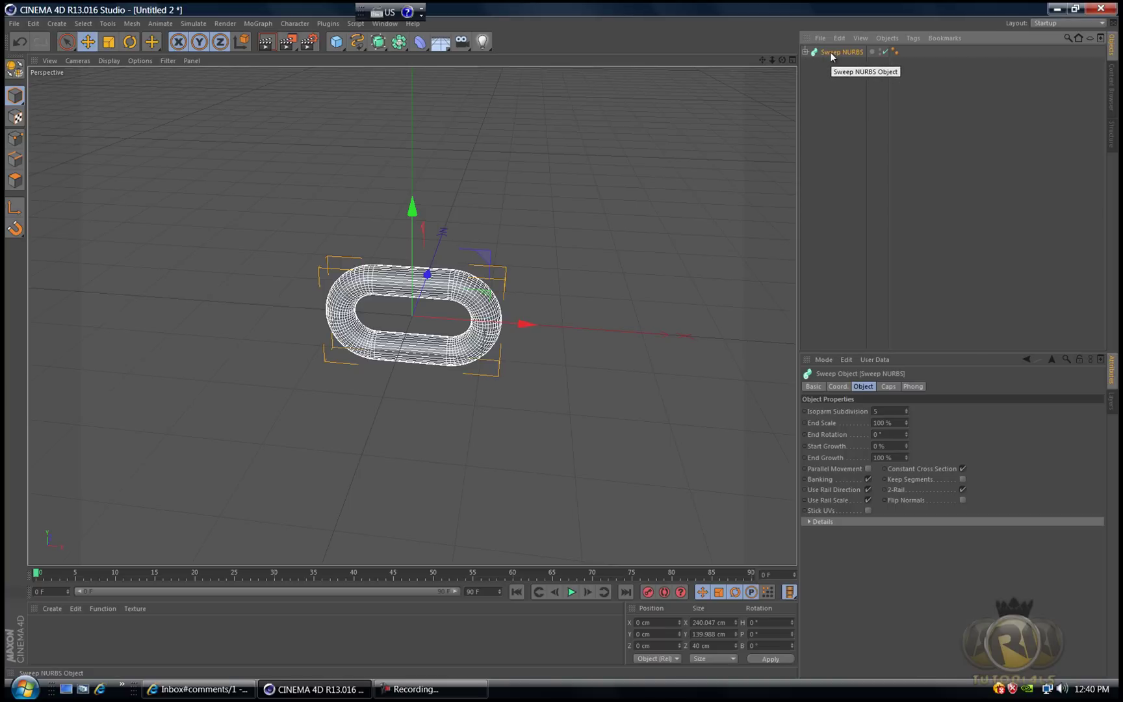
- Select the Sweep NURBS with its children and convert it to an editable polygon with C
right_click(831, 56)
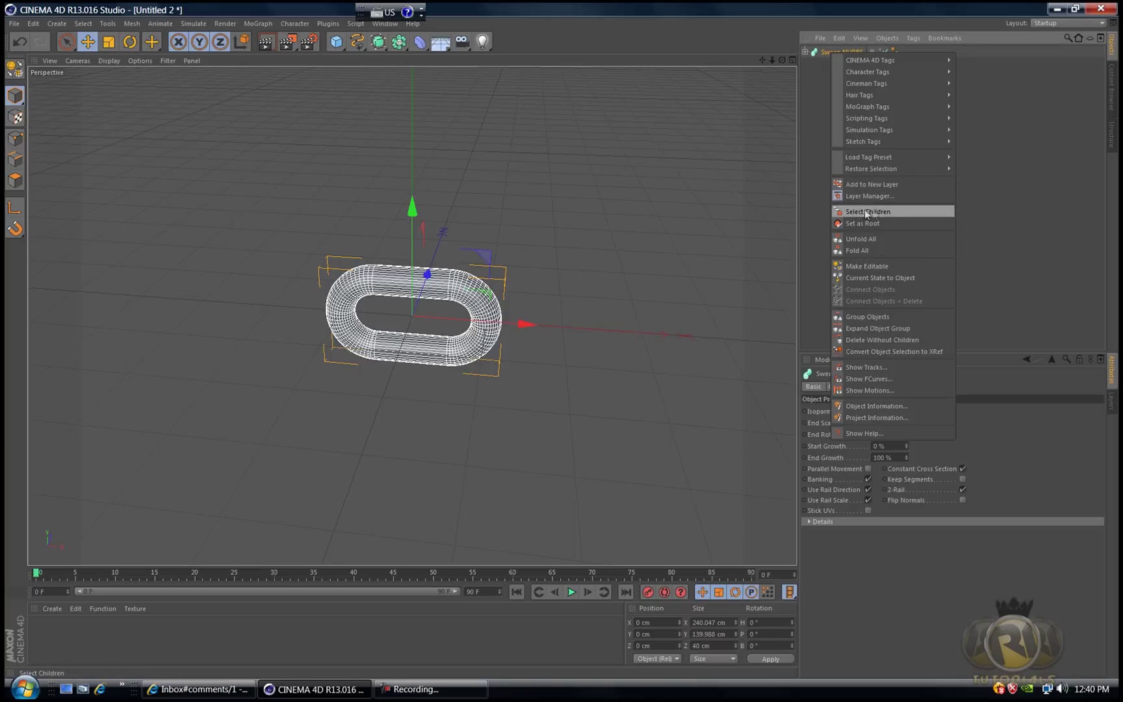
click(890, 211)
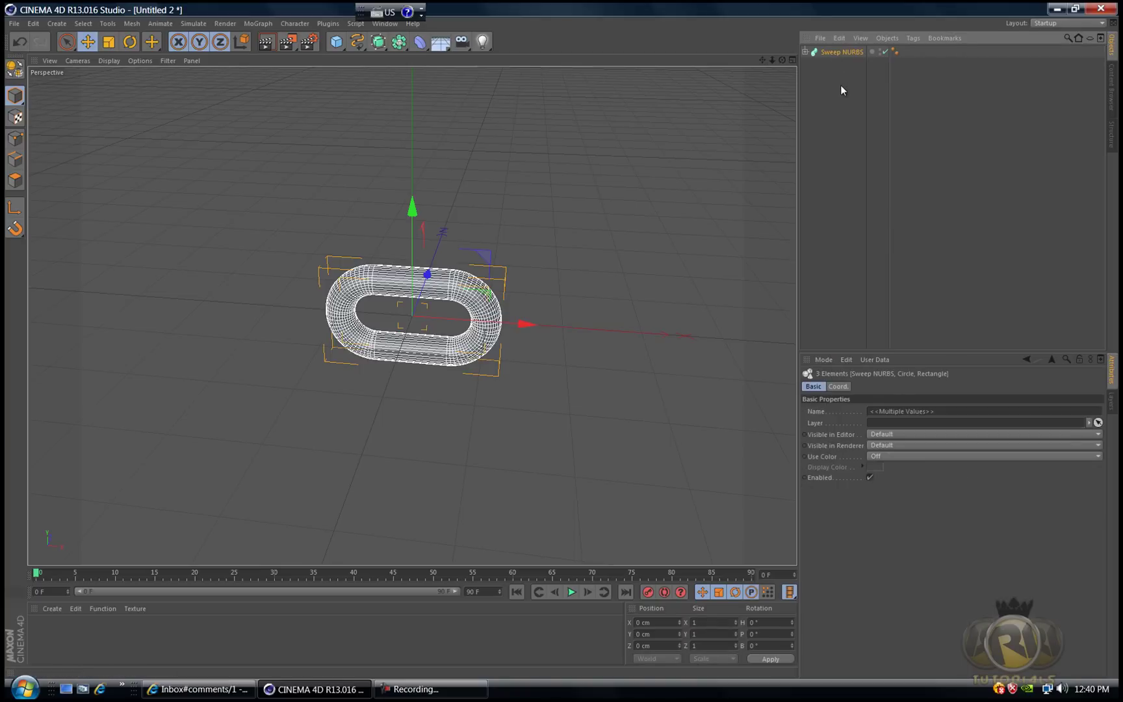
key(c)
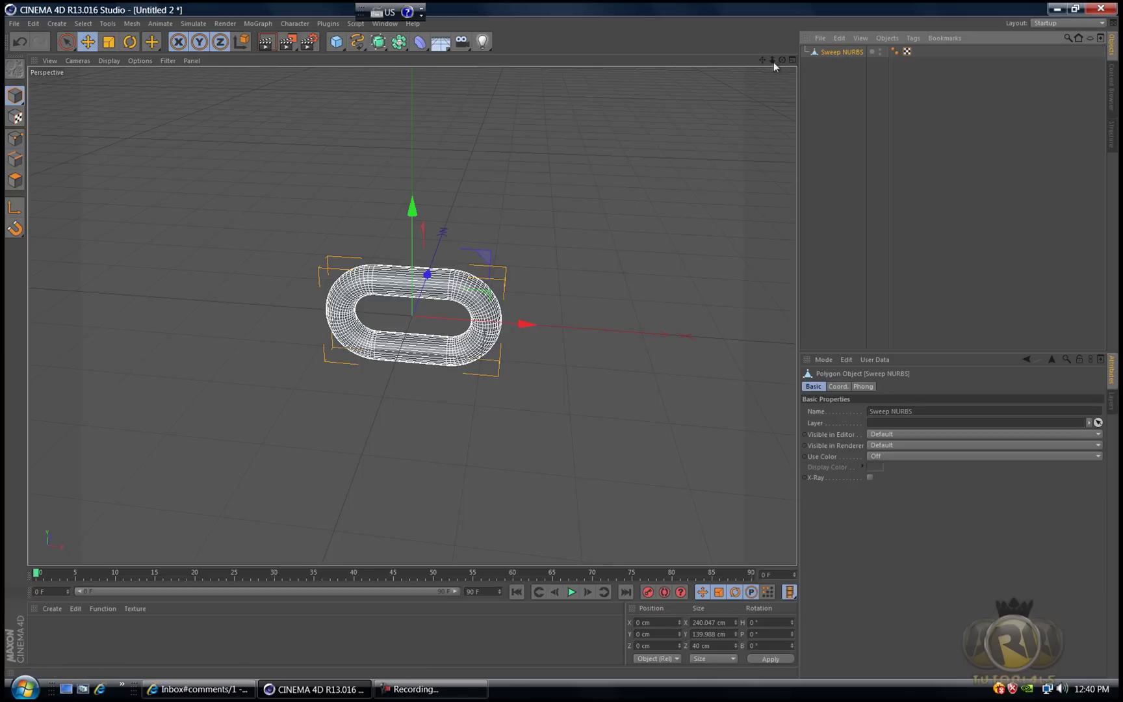
mouse_move(564, 343)
alt+mouse_down()
mouse_move(550, 336)
mouse_move(562, 341)
alt+mouse_up()
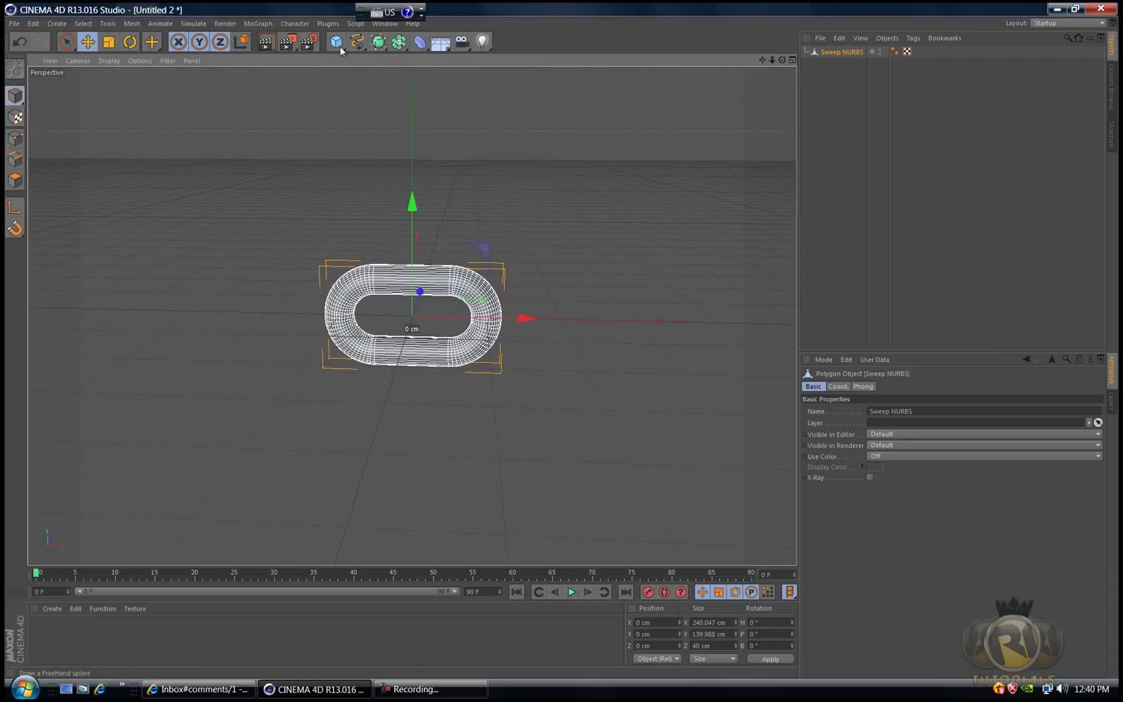
- Rotate the chain link to Rotation B -90° so it stands upright, then select it
click(130, 43)
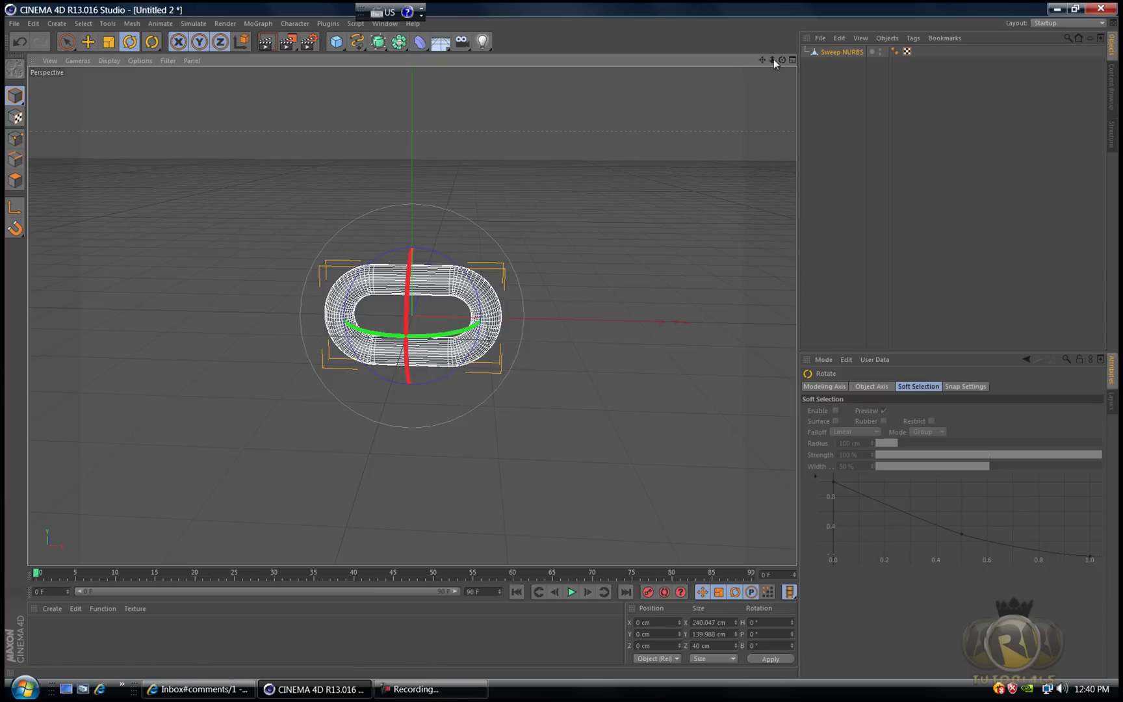
alt+drag(562, 341, 562, 341)
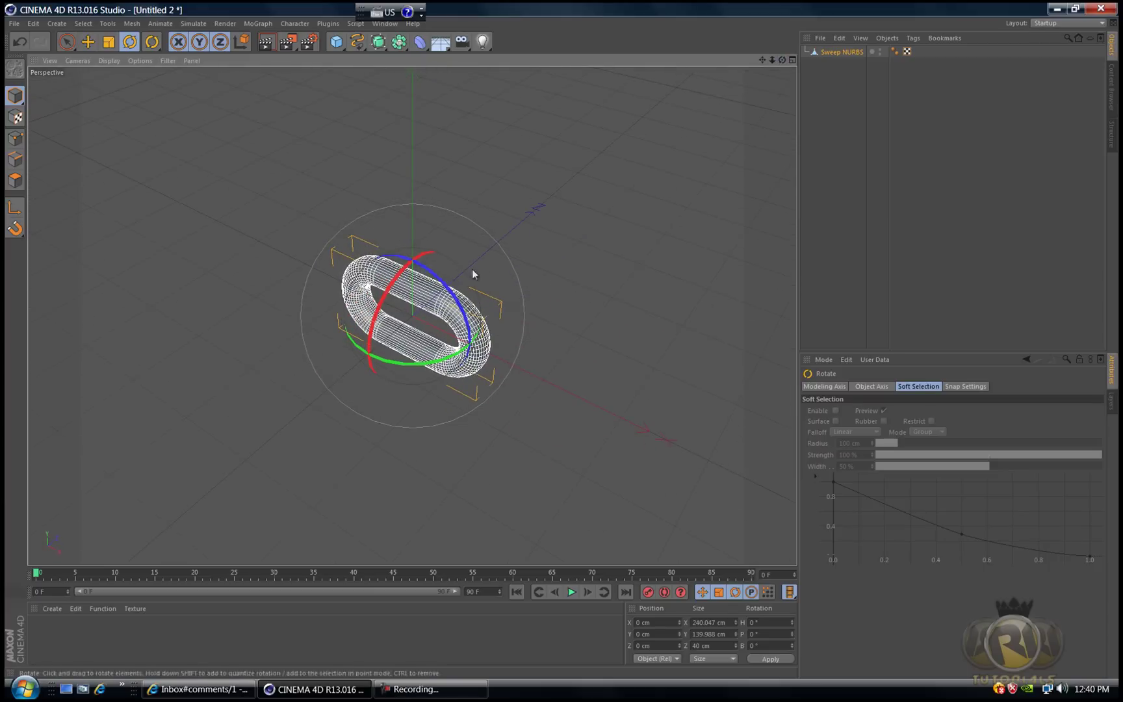
drag(453, 293, 331, 214)
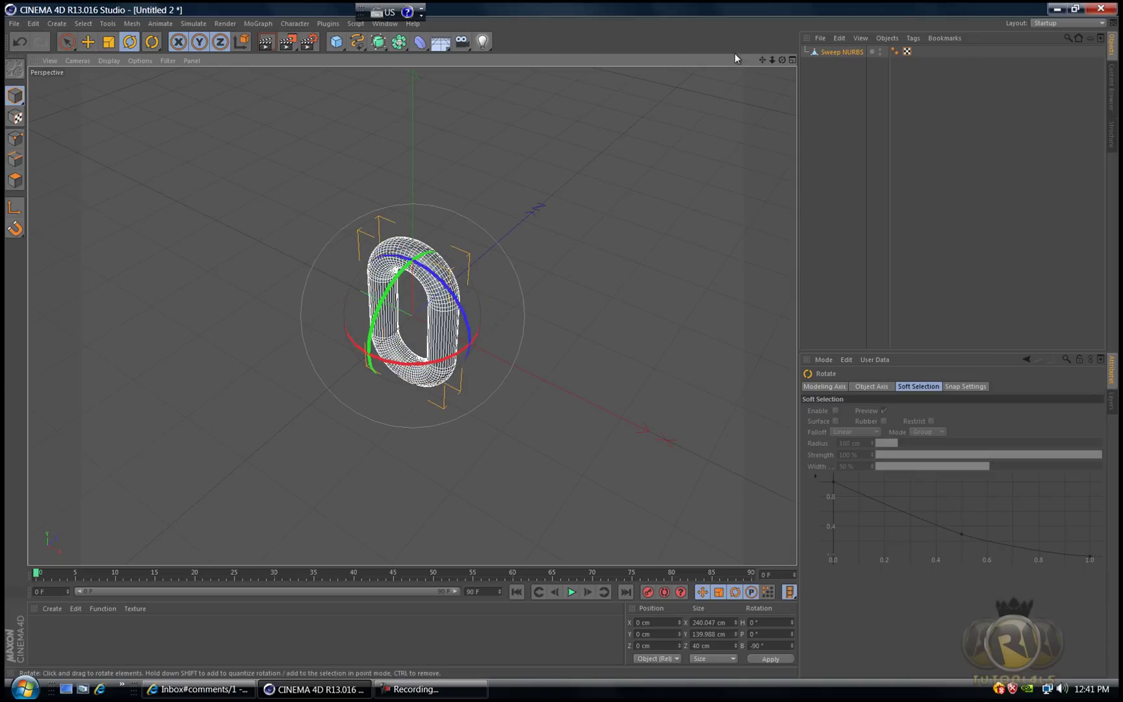
alt+drag(546, 328, 562, 340)
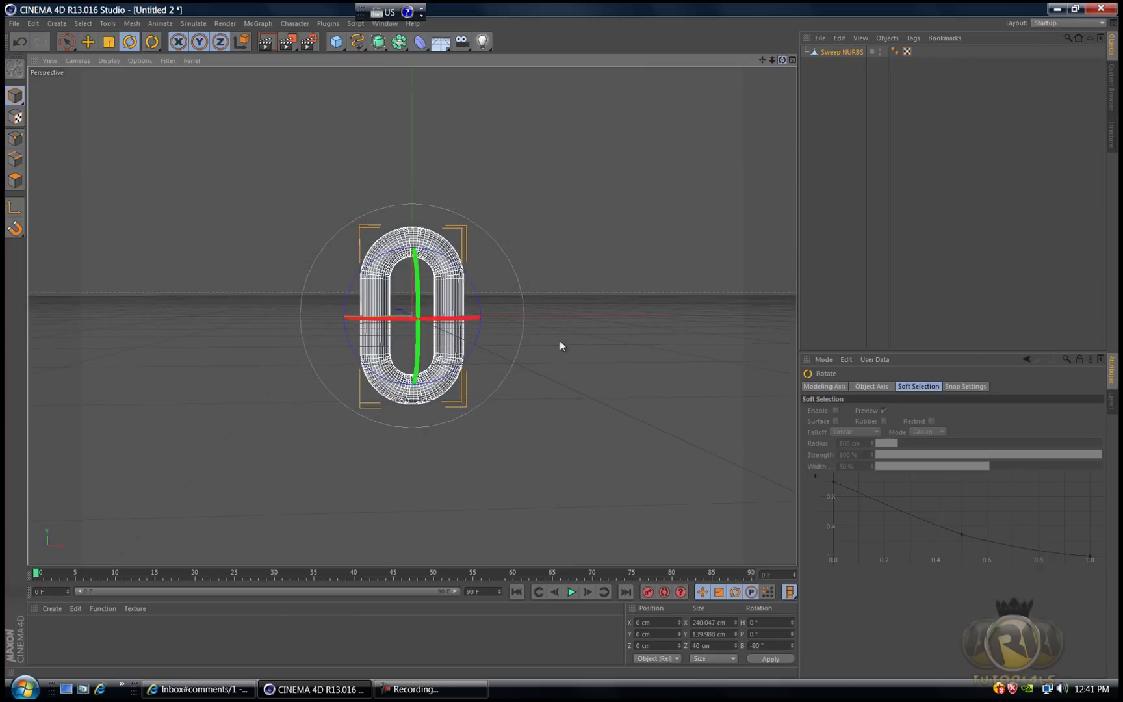
alt+drag(560, 339, 561, 340)
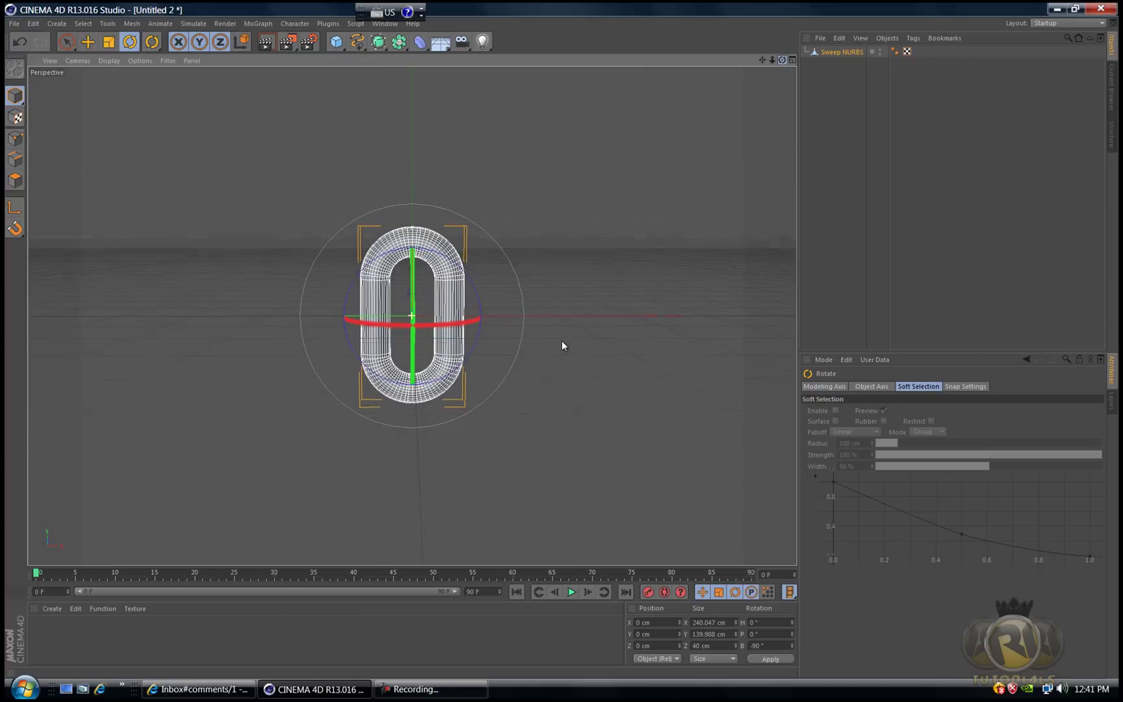
click(829, 52)
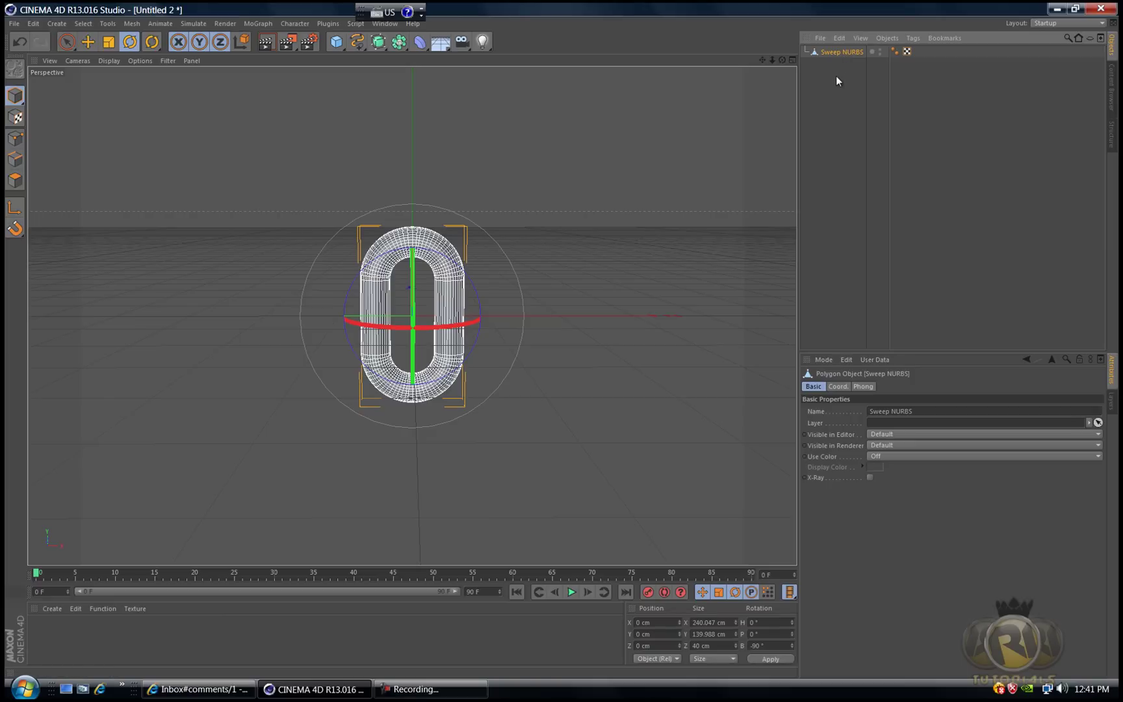
- Paste a duplicate of the chain link, creating Sweep NURBS.1
key(ctrl+v)
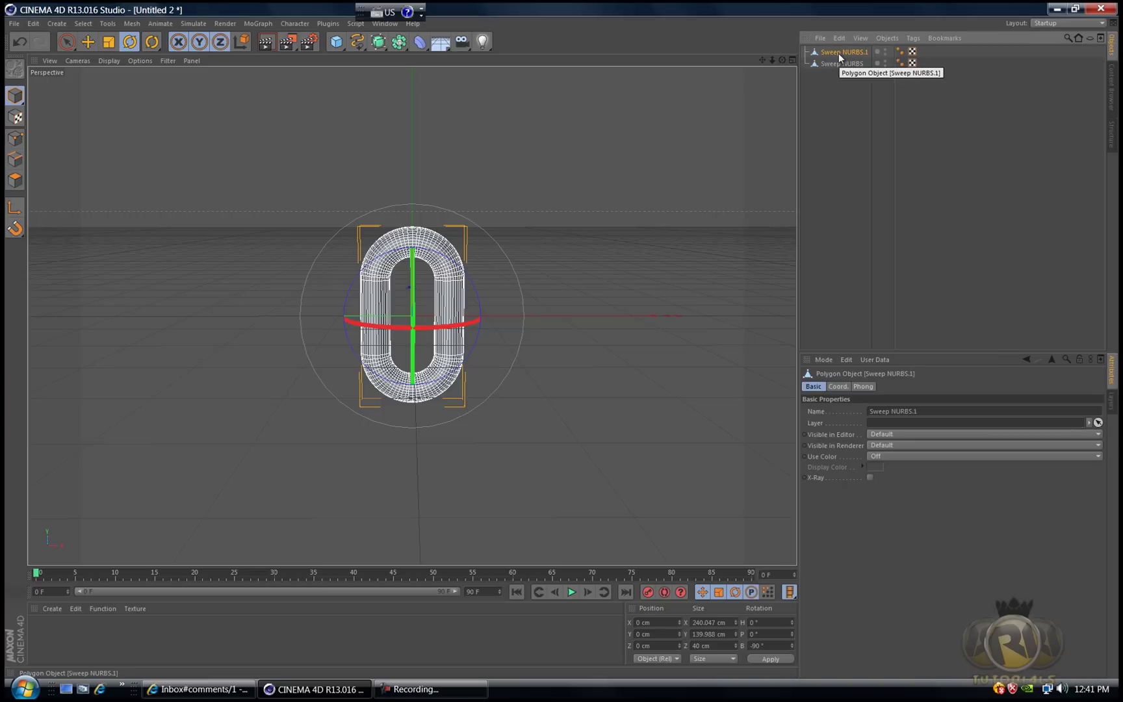
right_click(840, 56)
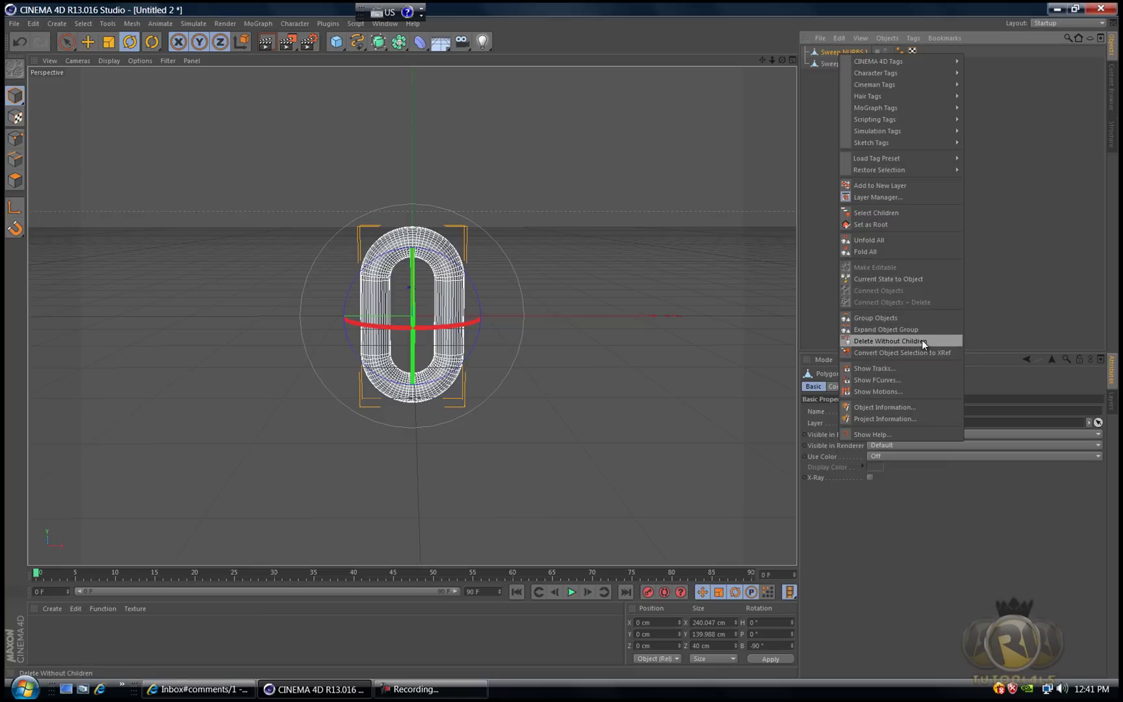
click(815, 123)
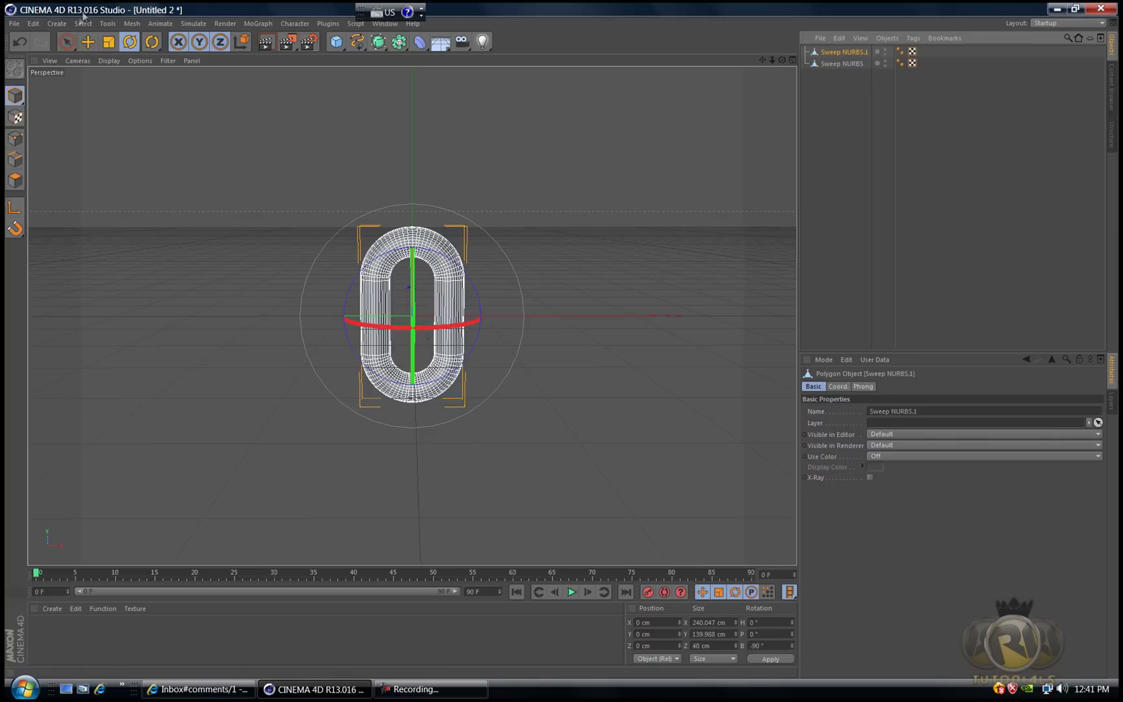
- Raise Sweep NURBS.1 to Y 152.388 cm, turn it 80.4° on heading, and select both links
click(88, 42)
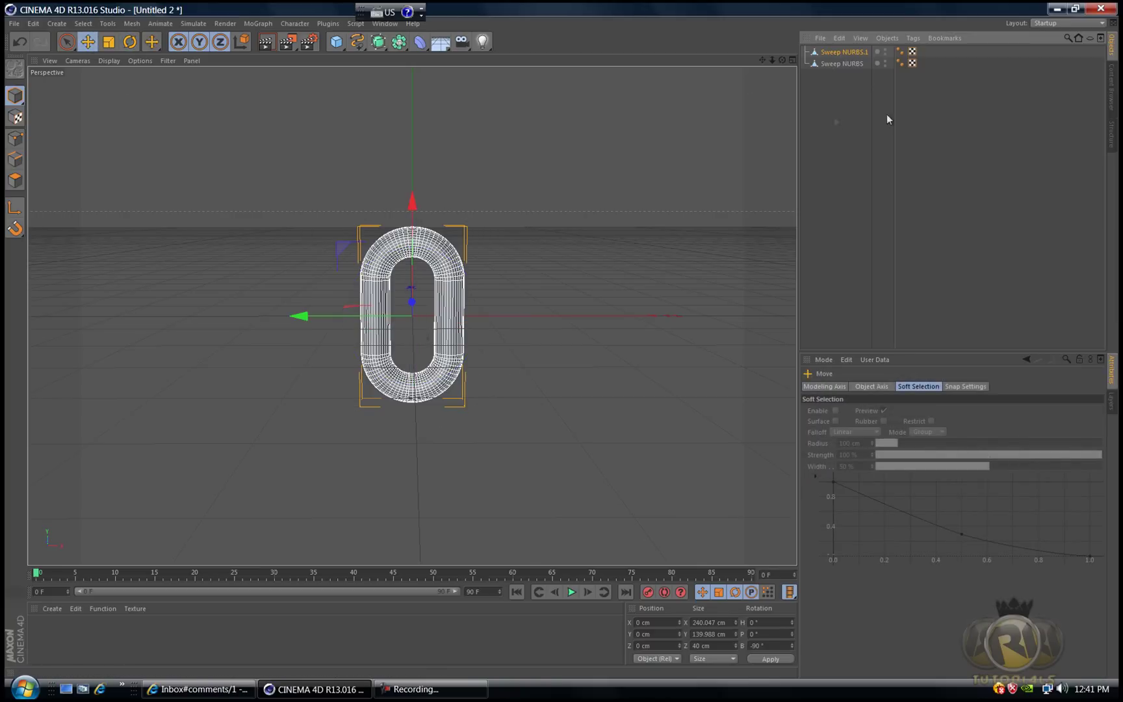
drag(412, 203, 425, 90)
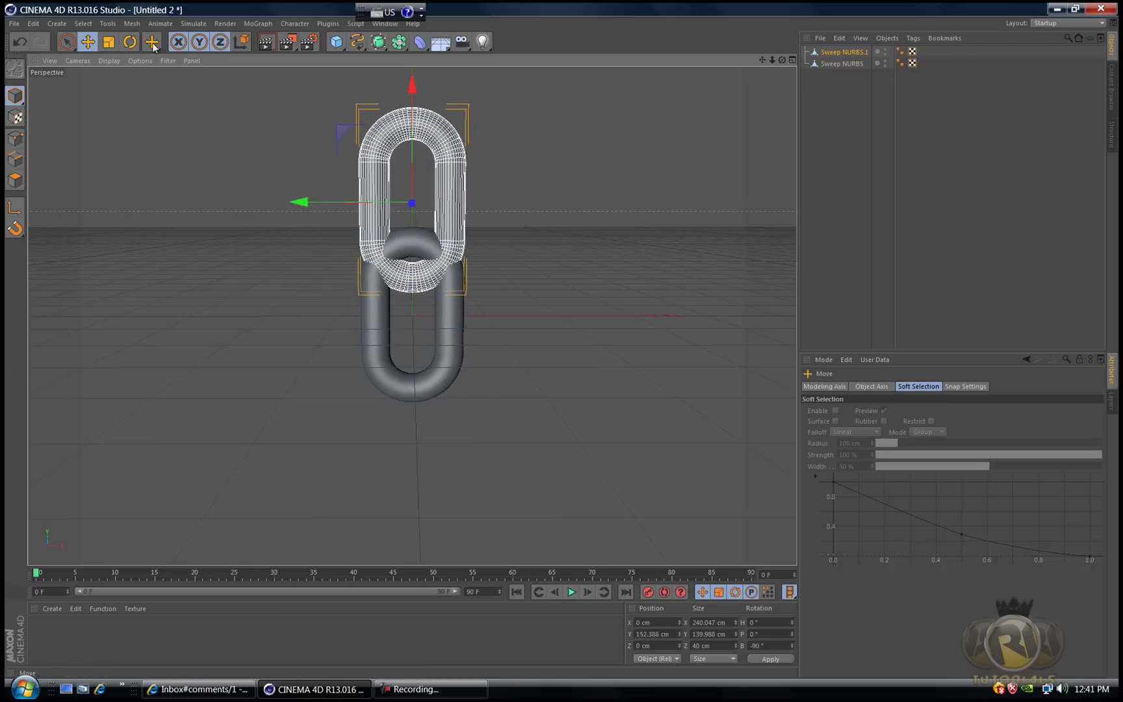
click(130, 41)
drag(371, 206, 486, 195)
mouse_move(558, 341)
alt+mouse_down()
mouse_move(549, 344)
mouse_move(564, 340)
alt+mouse_up()
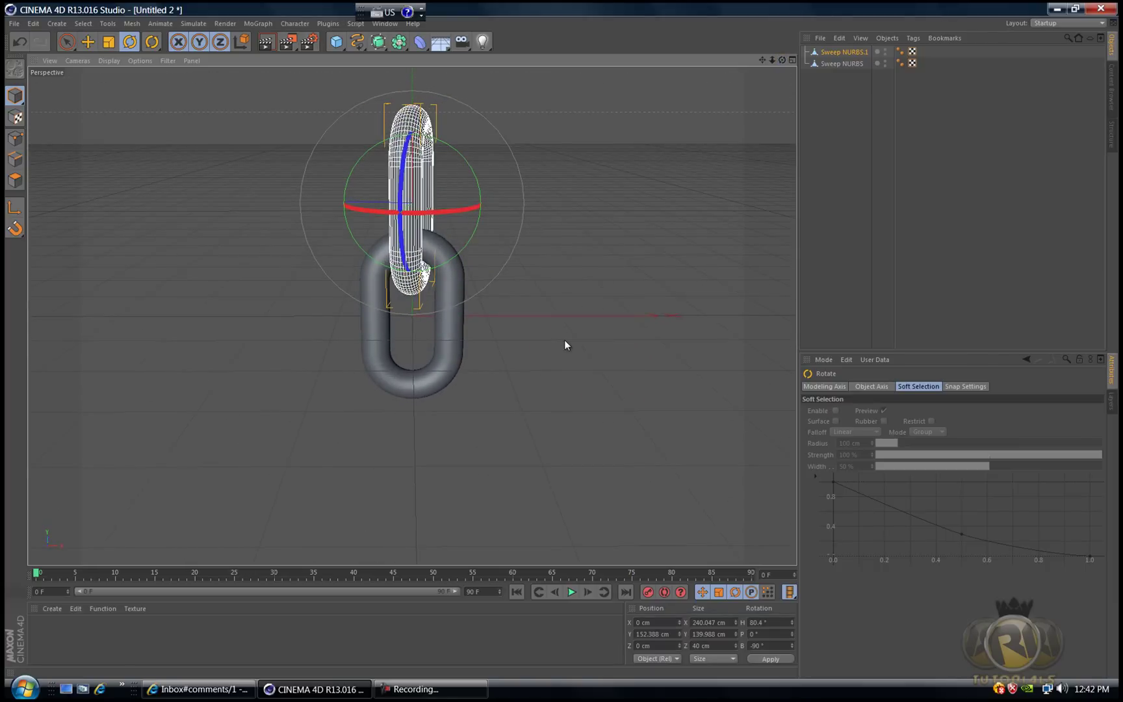
click(832, 62)
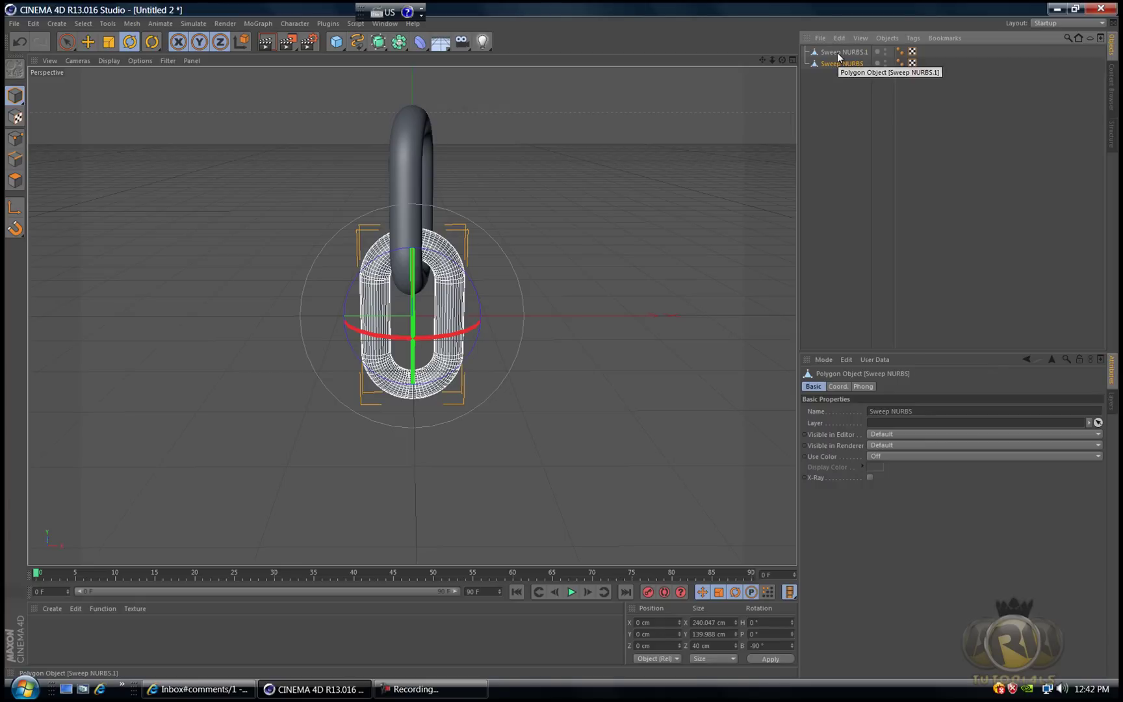
ctrl+click(838, 53)
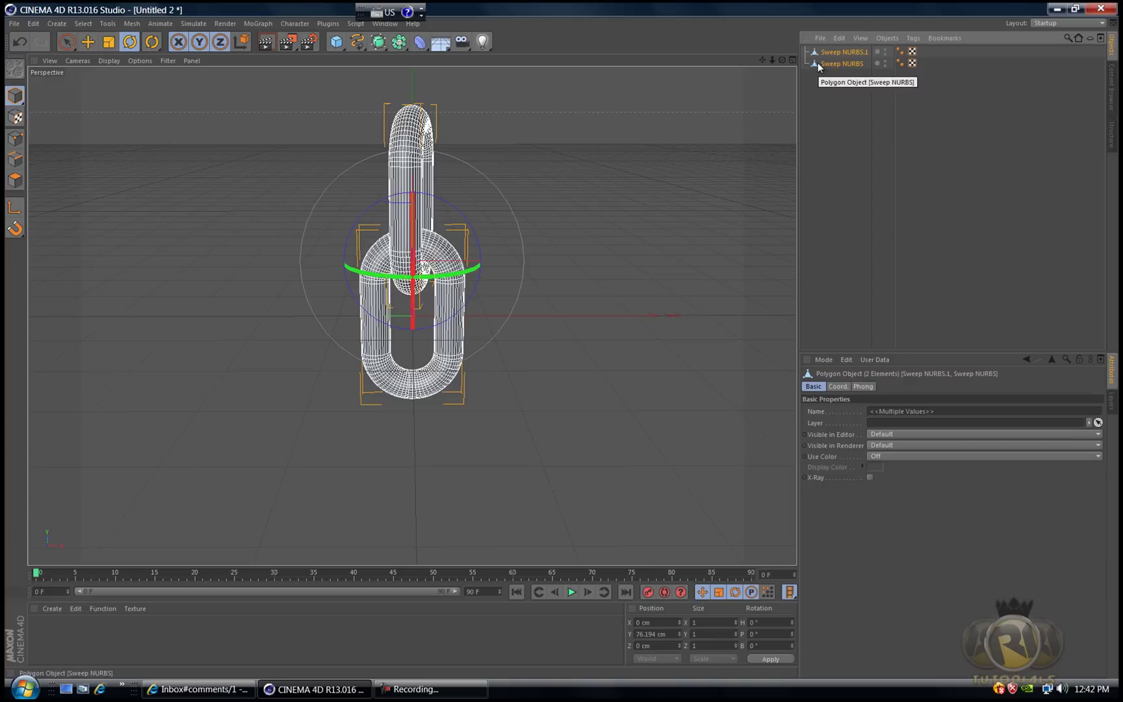
- Copy the interlocked pair and raise the copies above, growing the chain to six links
key(ctrl+c)
key(ctrl+v)
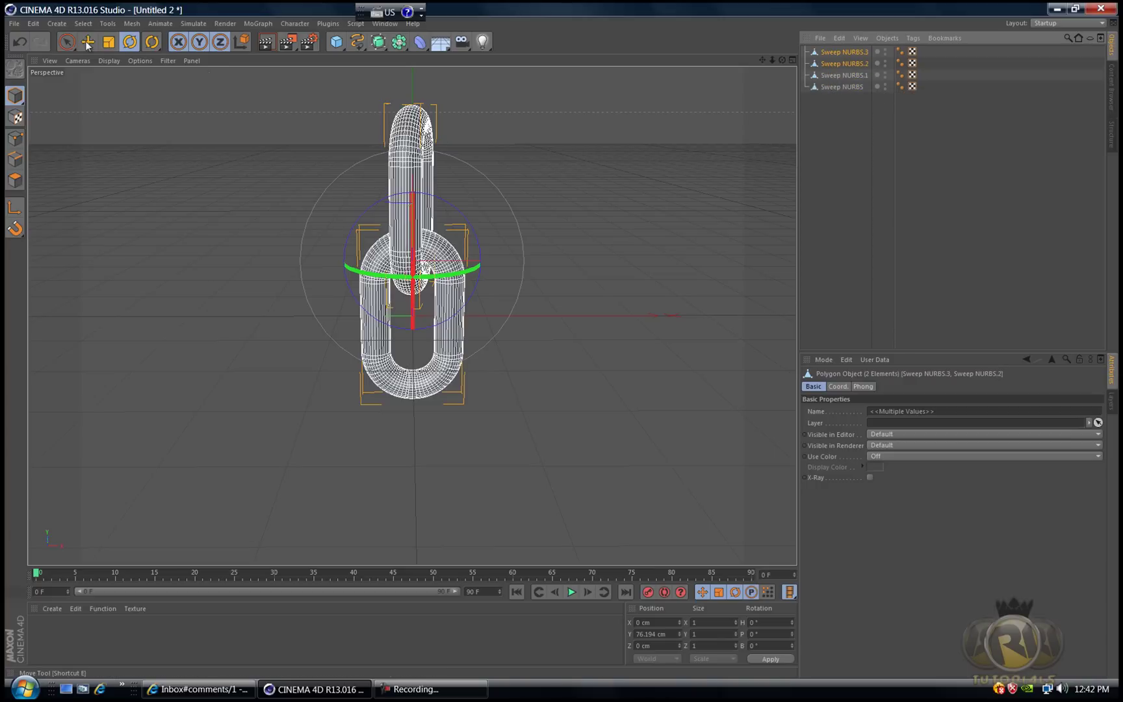
click(88, 43)
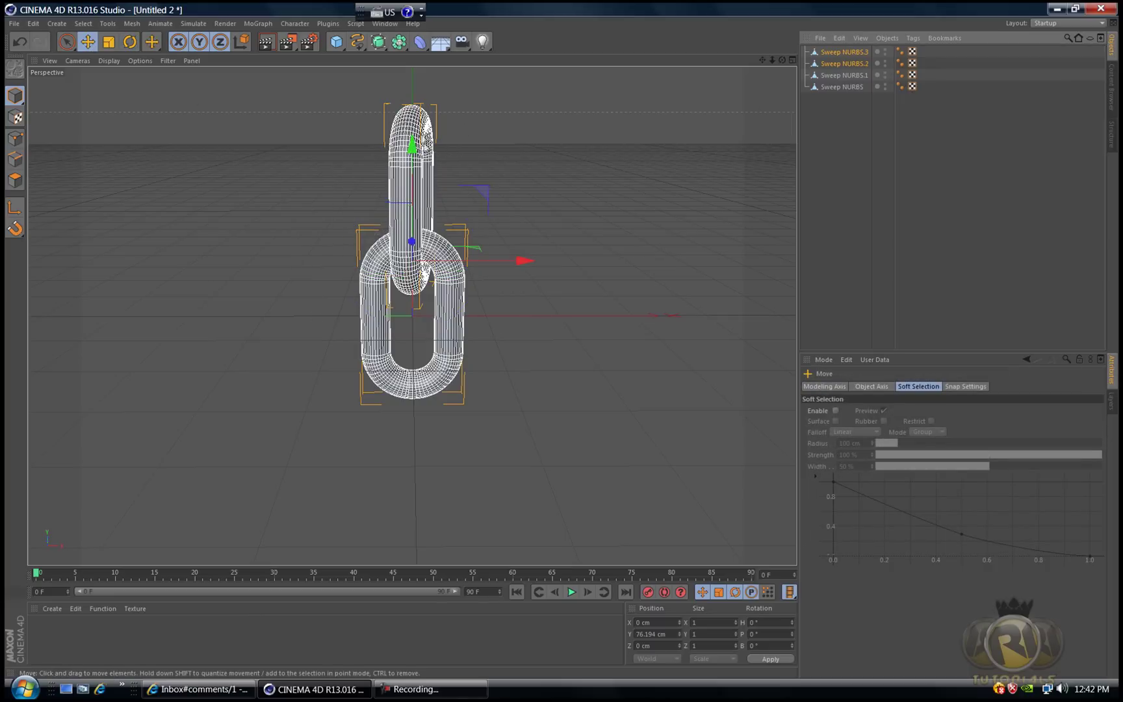
click(412, 144)
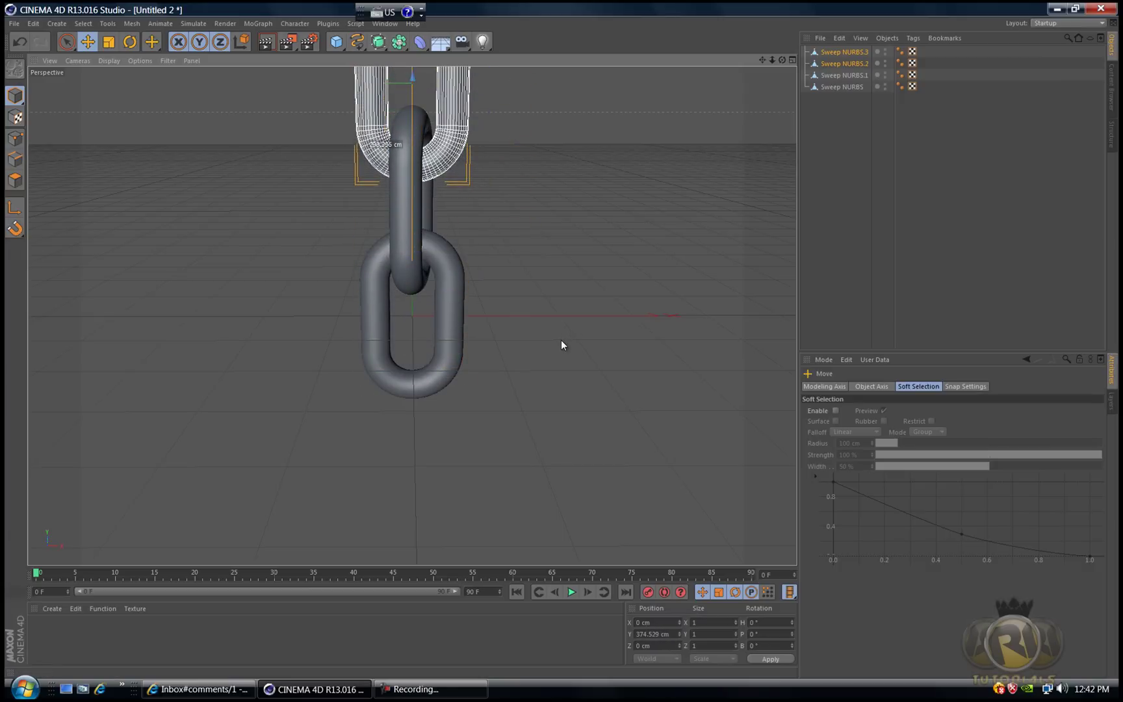
alt+drag(561, 340, 546, 335)
drag(416, 75, 415, 71)
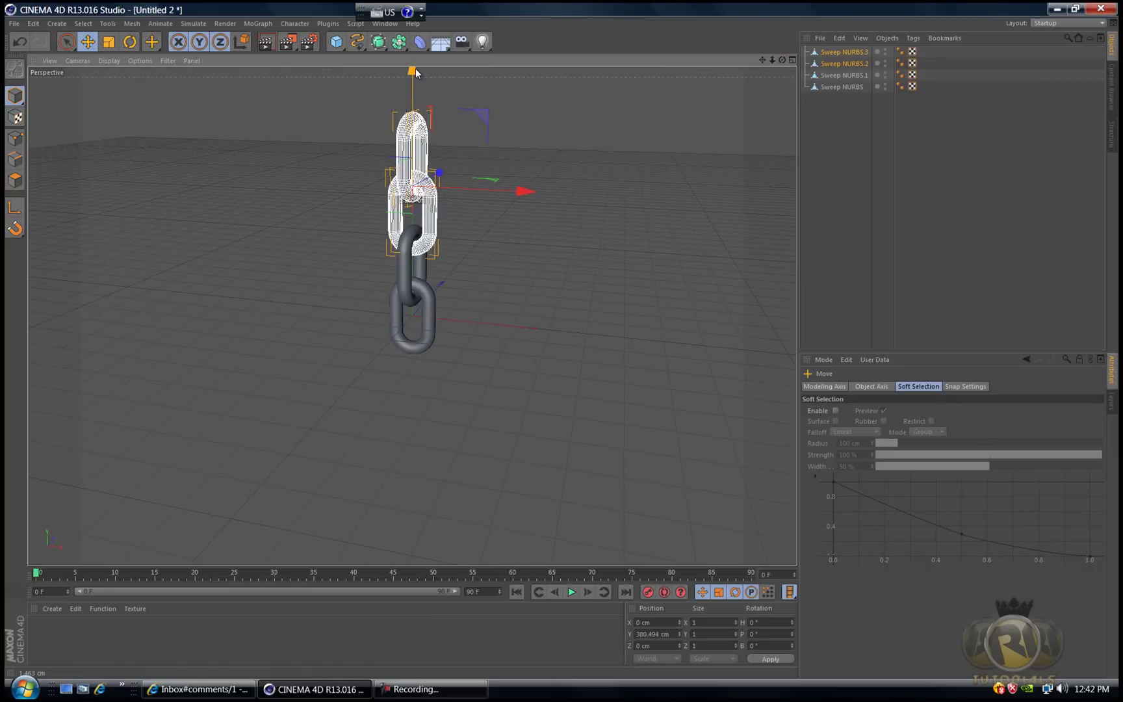
click(432, 689)
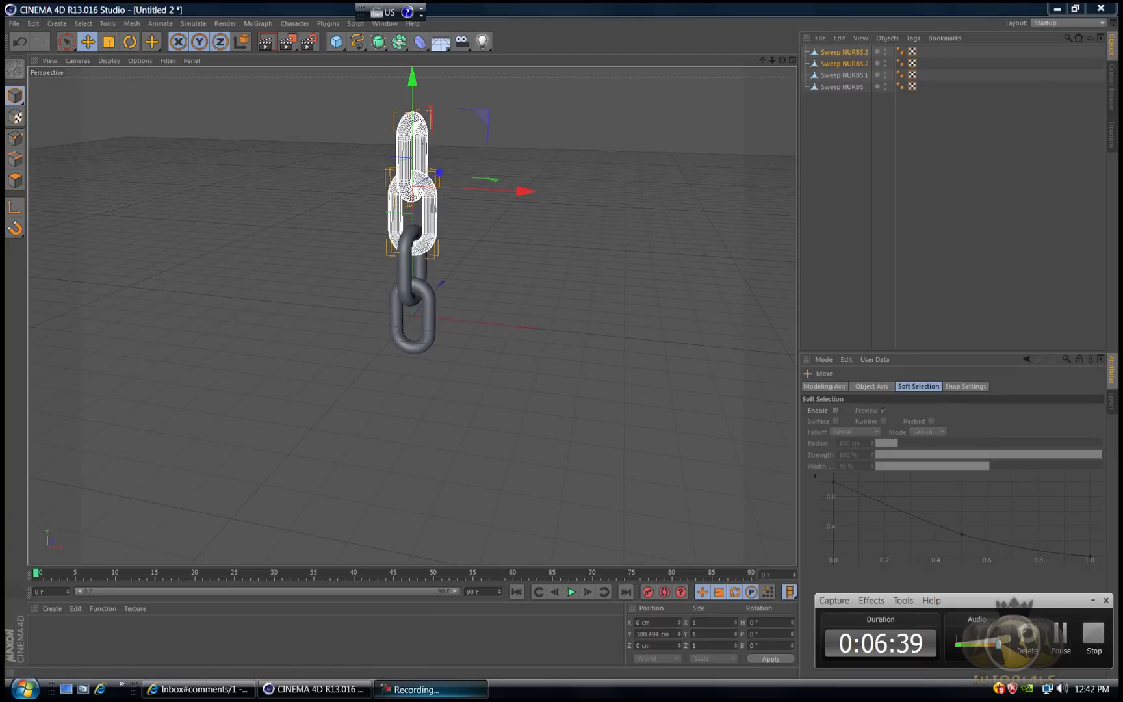
click(1061, 634)
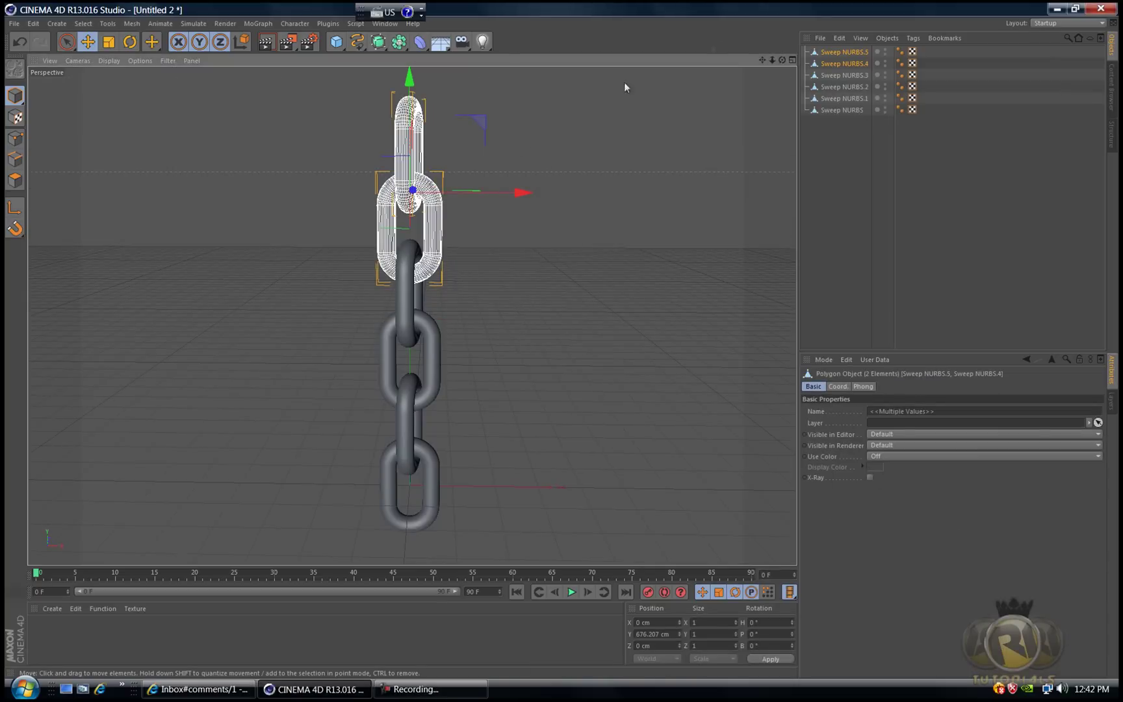
drag(782, 60, 562, 342)
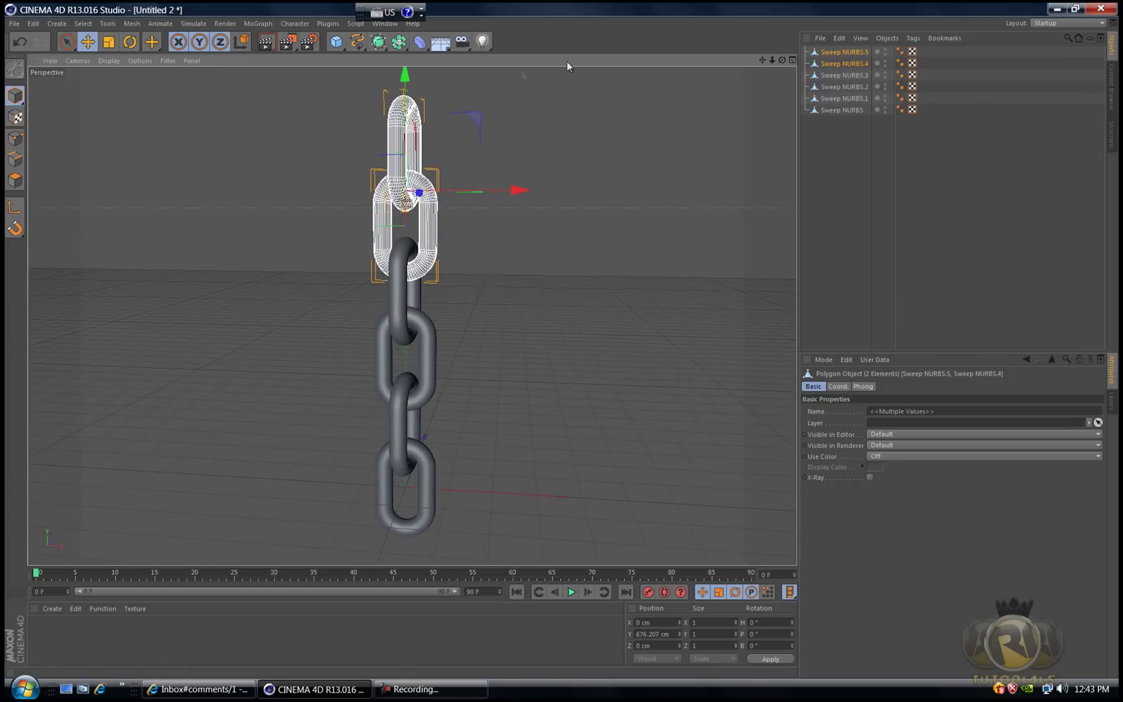
click(336, 43)
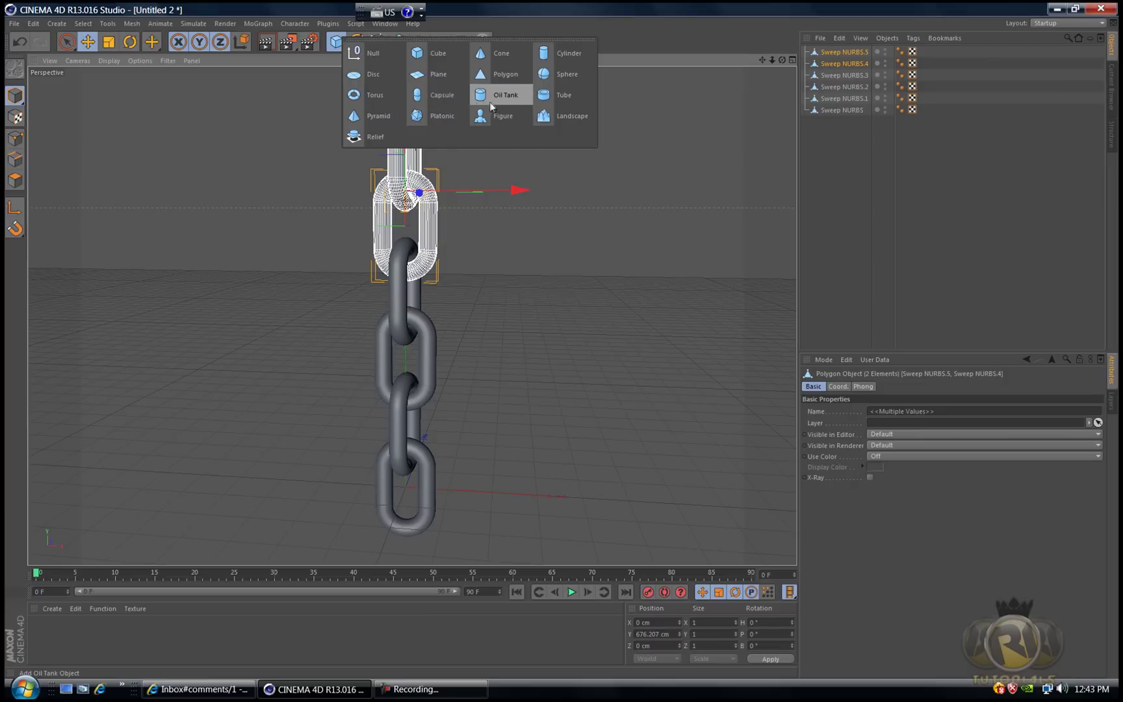
- Add a 50 cm-radius, 200 cm Cylinder and rotate it -90° on B through the bottom link
click(556, 54)
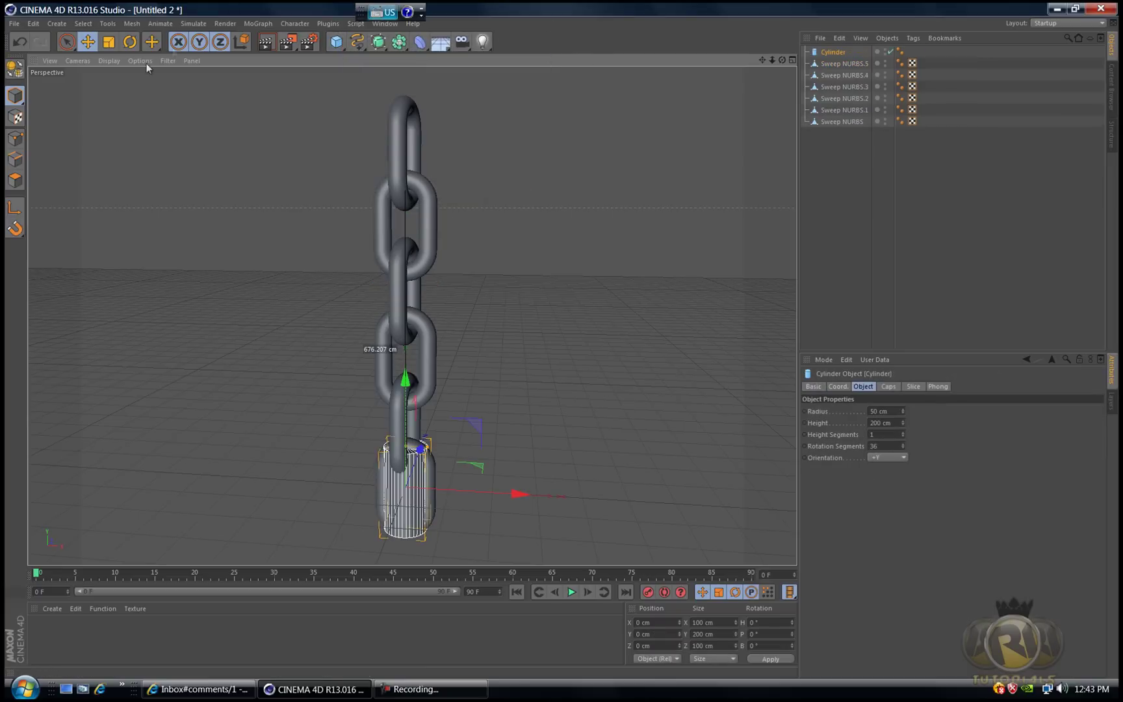
click(130, 41)
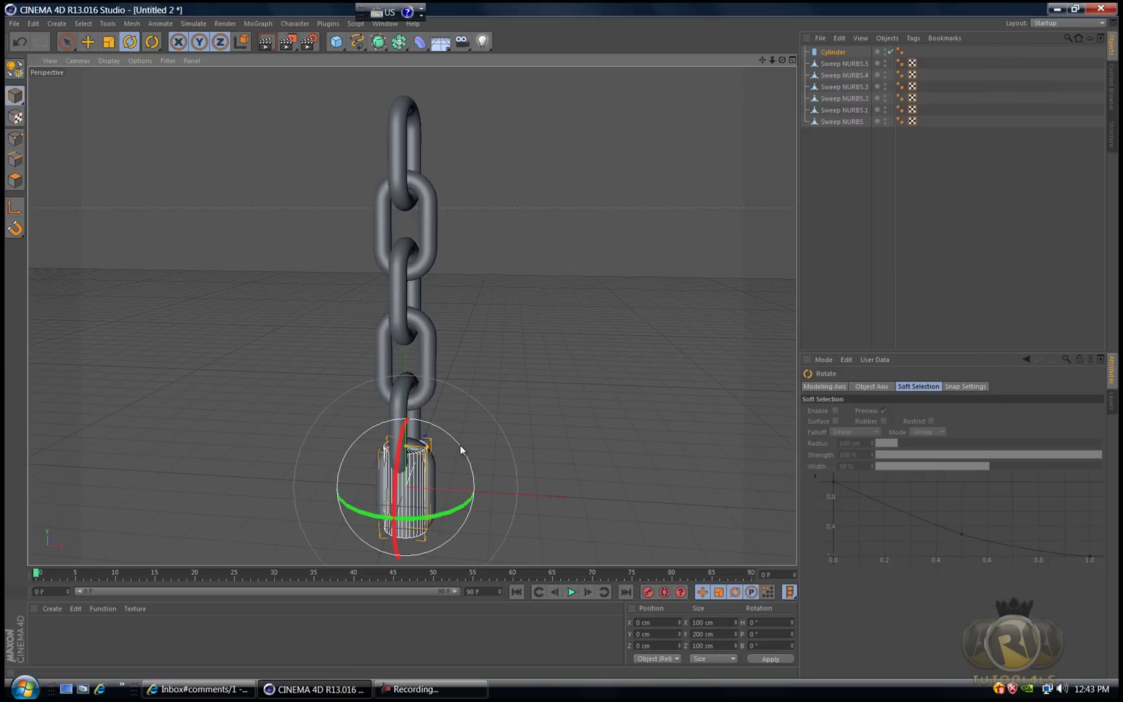
drag(461, 449, 360, 439)
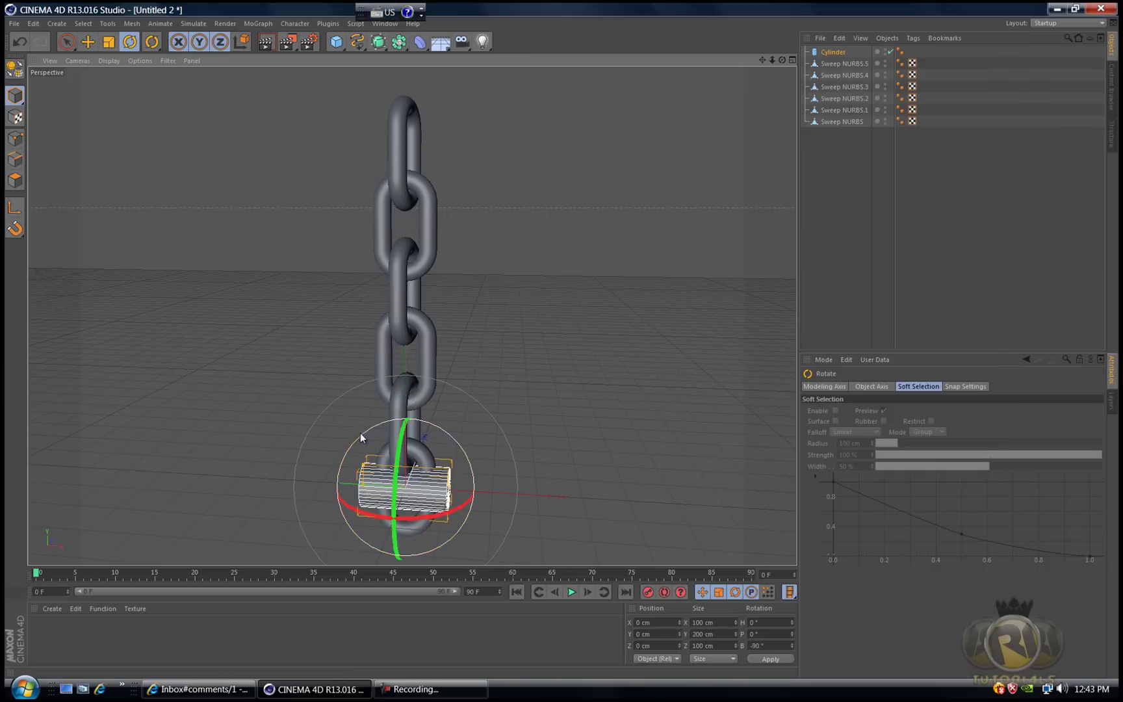
drag(782, 59, 562, 341)
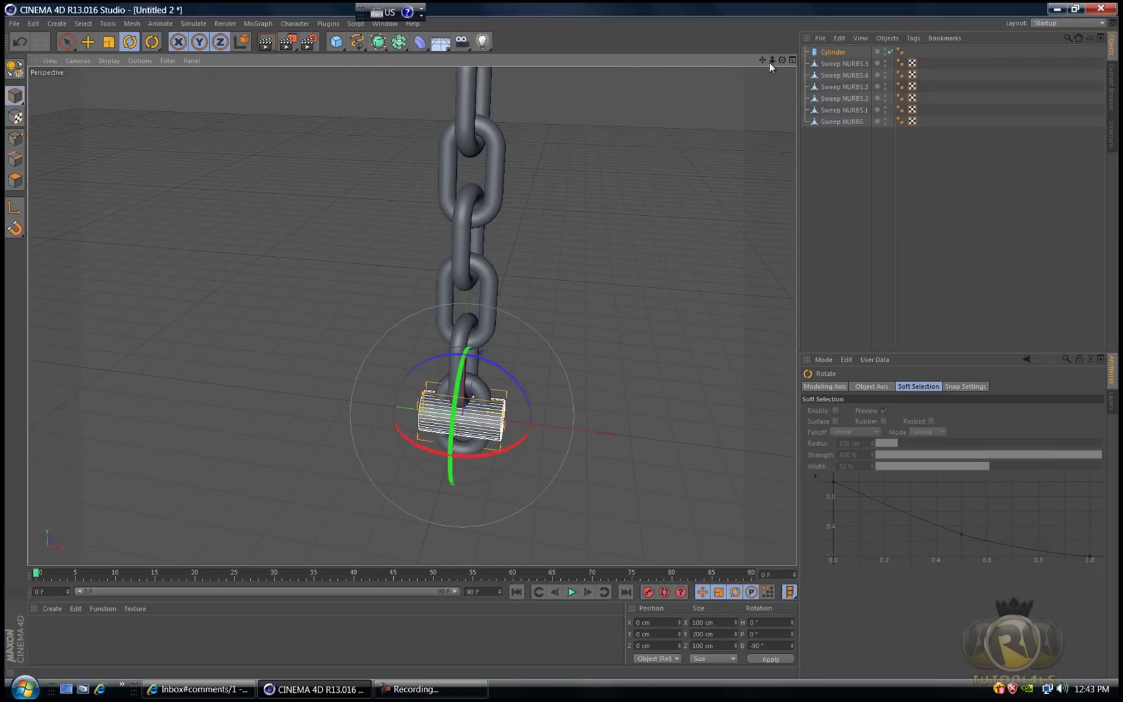
drag(772, 61, 564, 340)
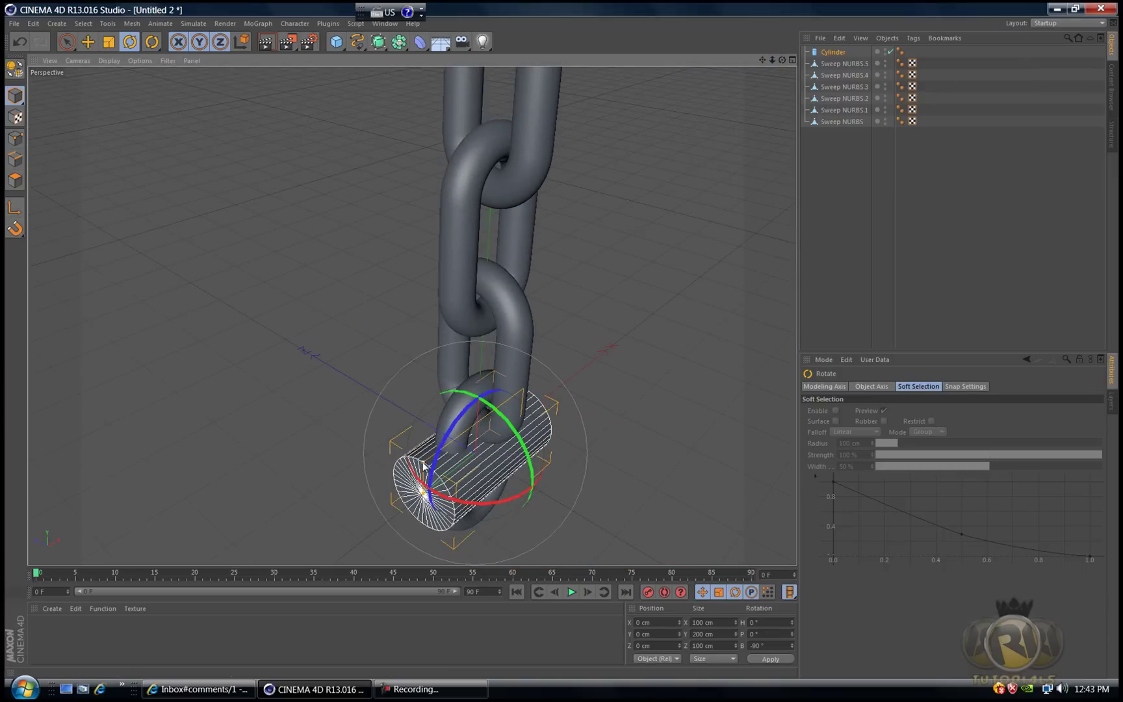
- Stretch the cylinder into a long bar about 1222 cm across the chain
mouse_move(424, 467)
mouse_down()
mouse_move(403, 463)
mouse_move(421, 466)
mouse_move(424, 493)
mouse_move(424, 479)
mouse_up()
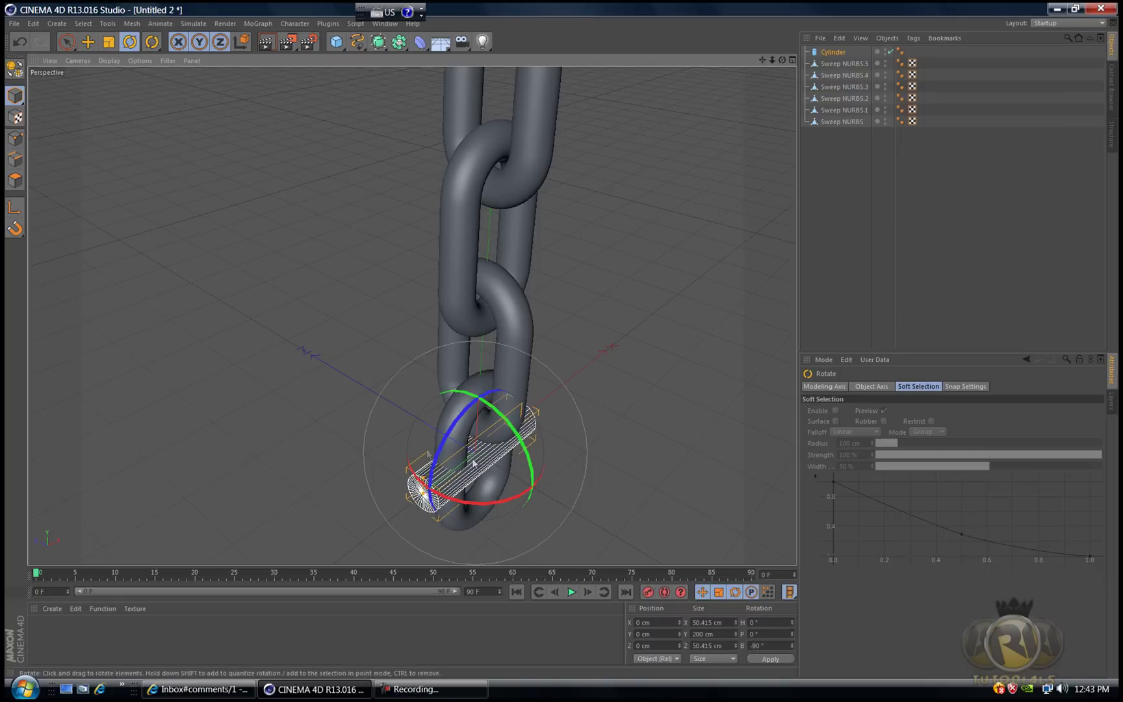
drag(782, 60, 747, 63)
drag(564, 340, 513, 478)
click(513, 478)
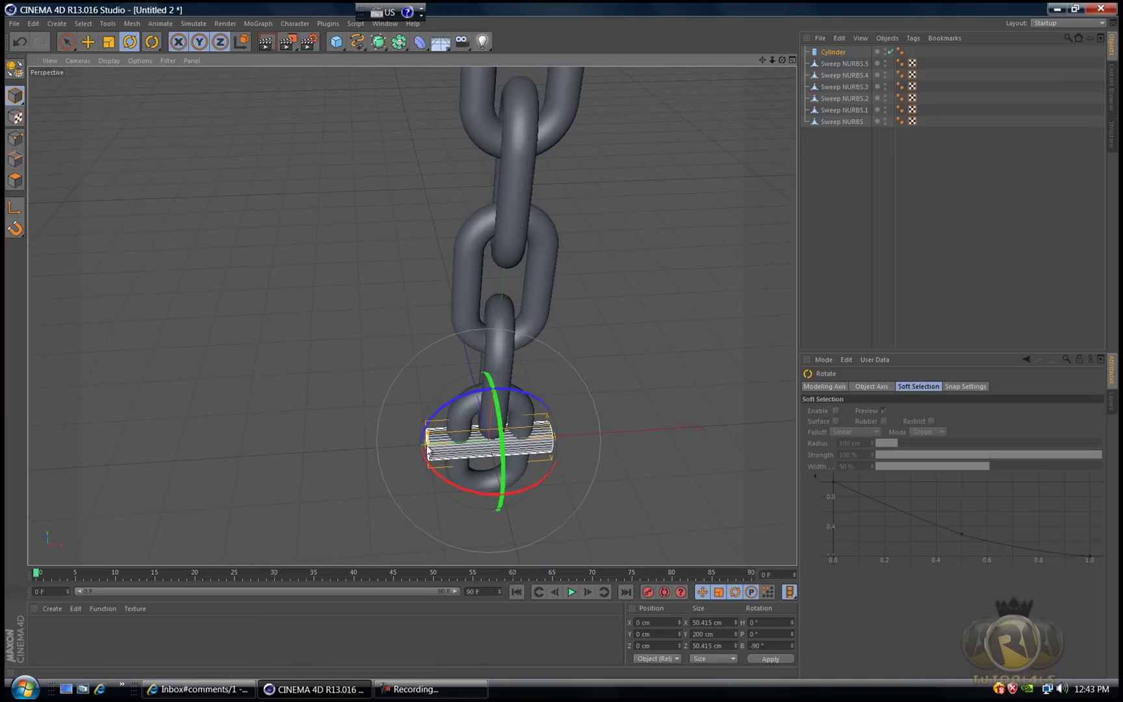
drag(784, 63, 309, 538)
drag(514, 340, 561, 340)
drag(777, 61, 565, 339)
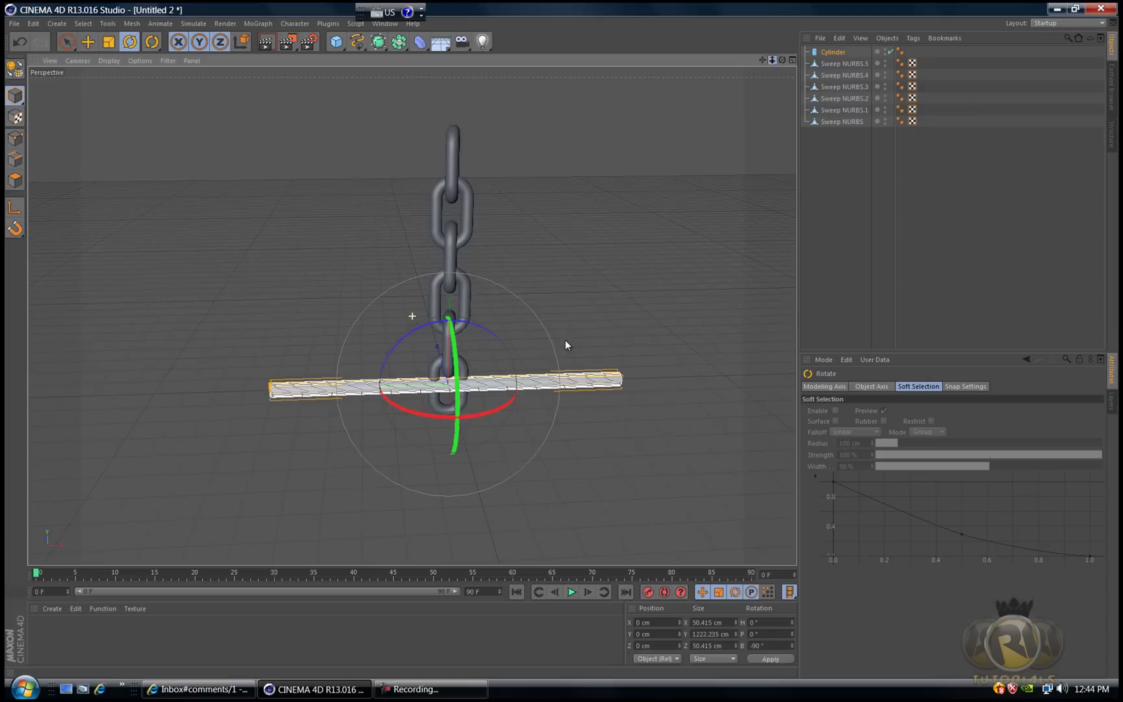
- Lift the bar to Y 804 cm so it rests across the chain's top link
click(89, 42)
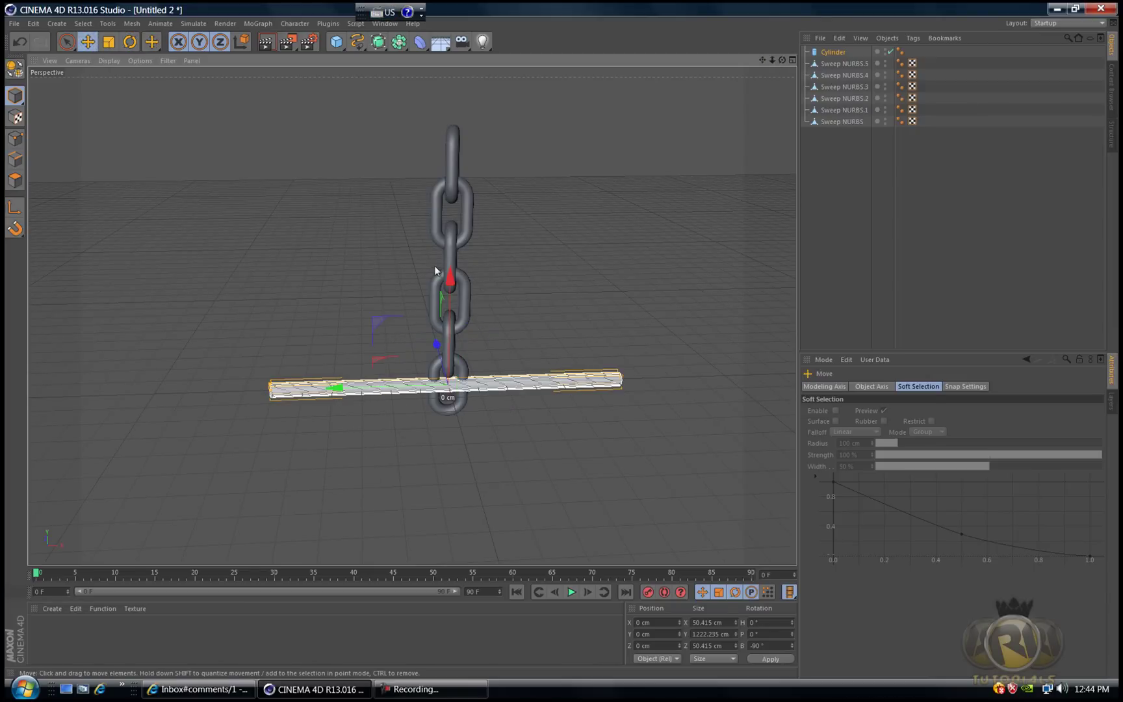
drag(451, 281, 455, 82)
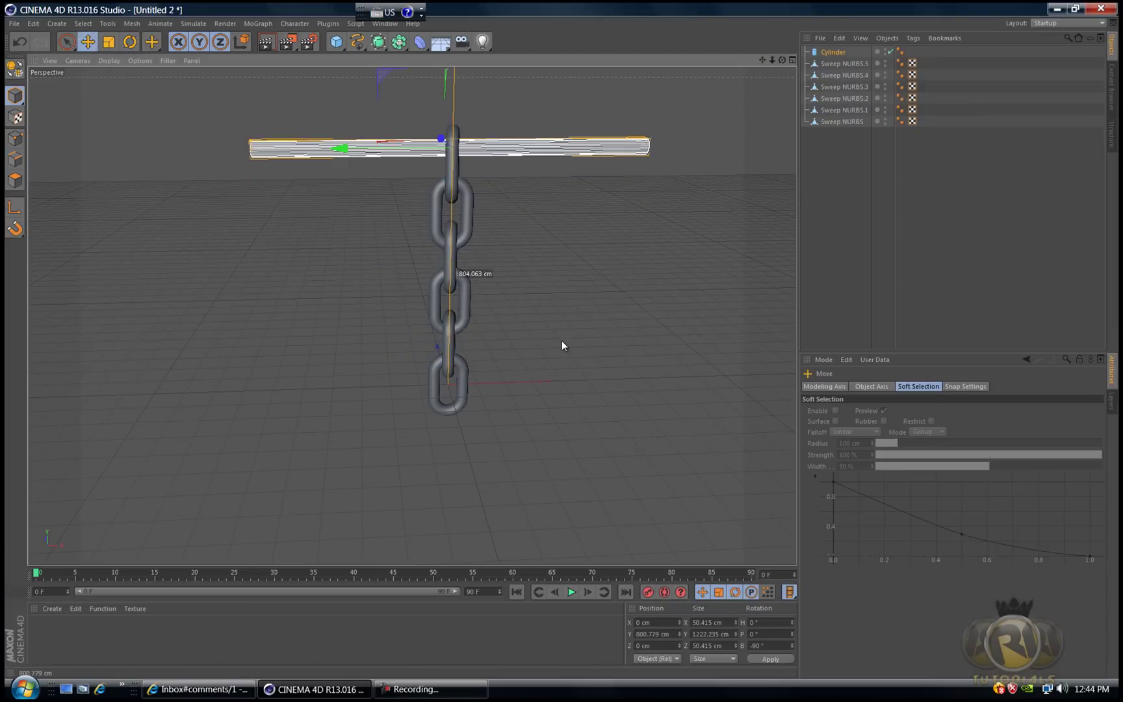
mouse_move(782, 59)
mouse_down()
mouse_move(566, 345)
mouse_move(552, 340)
mouse_move(562, 340)
mouse_up()
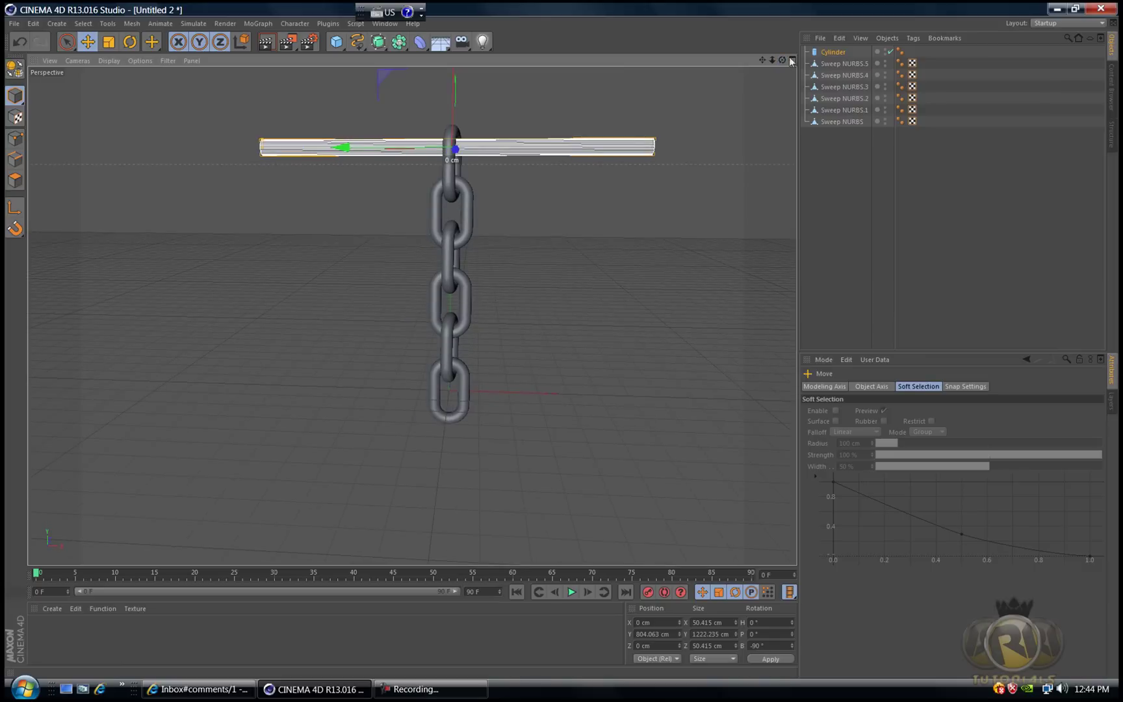
right_click(835, 55)
- Add a Collider Body tag to the cylinder and raise its Friction to 4580%
mouse_move(866, 59)
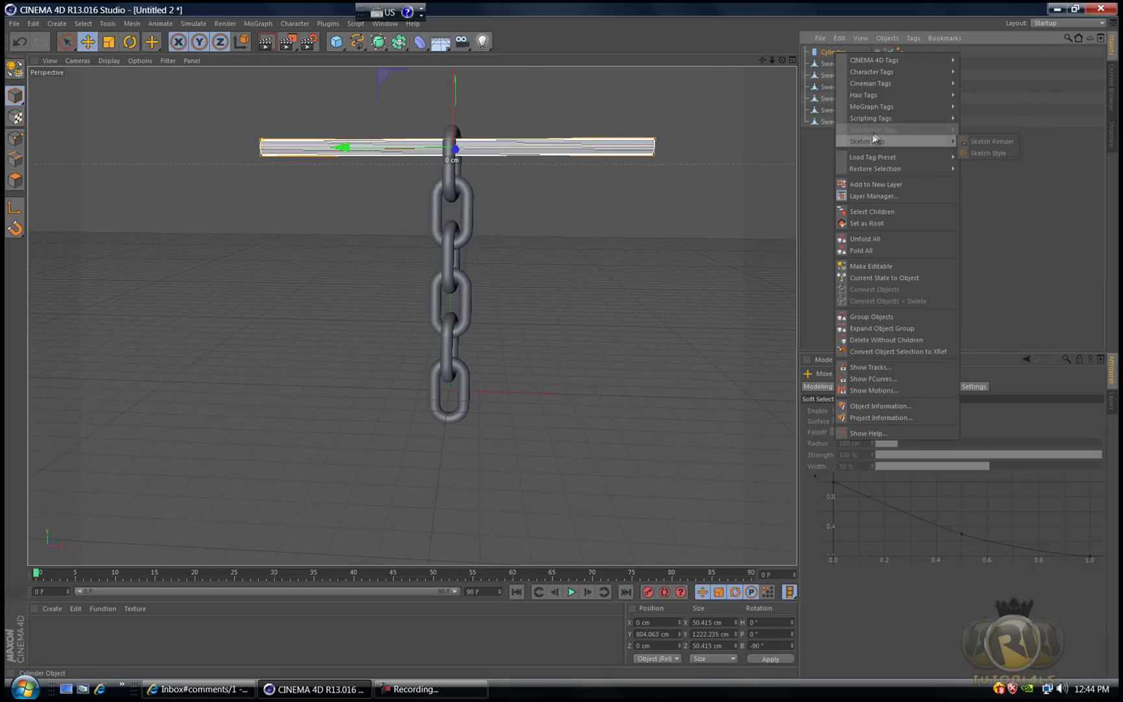
mouse_move(862, 134)
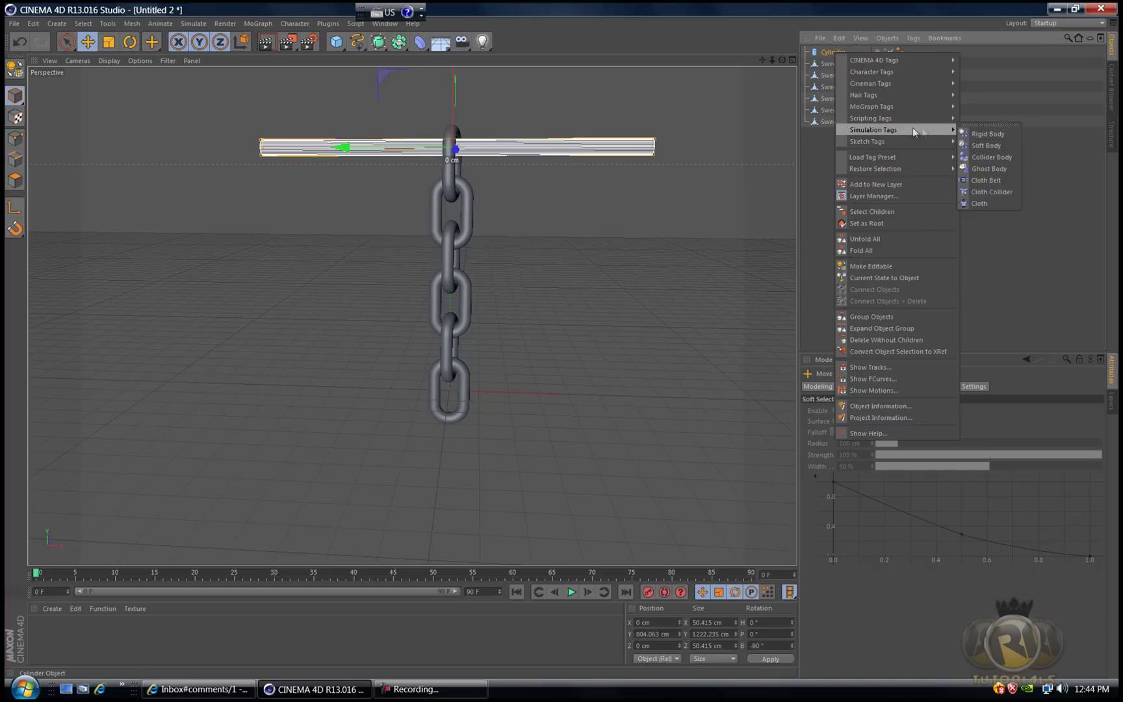
click(1002, 159)
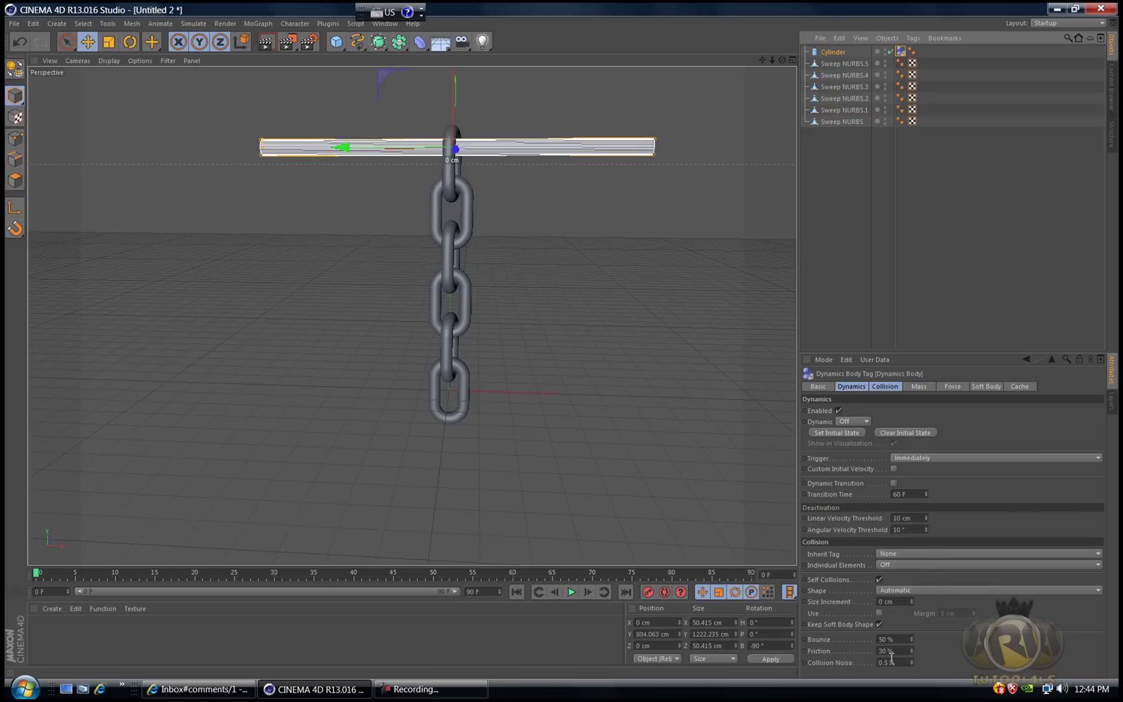
drag(911, 652, 912, 644)
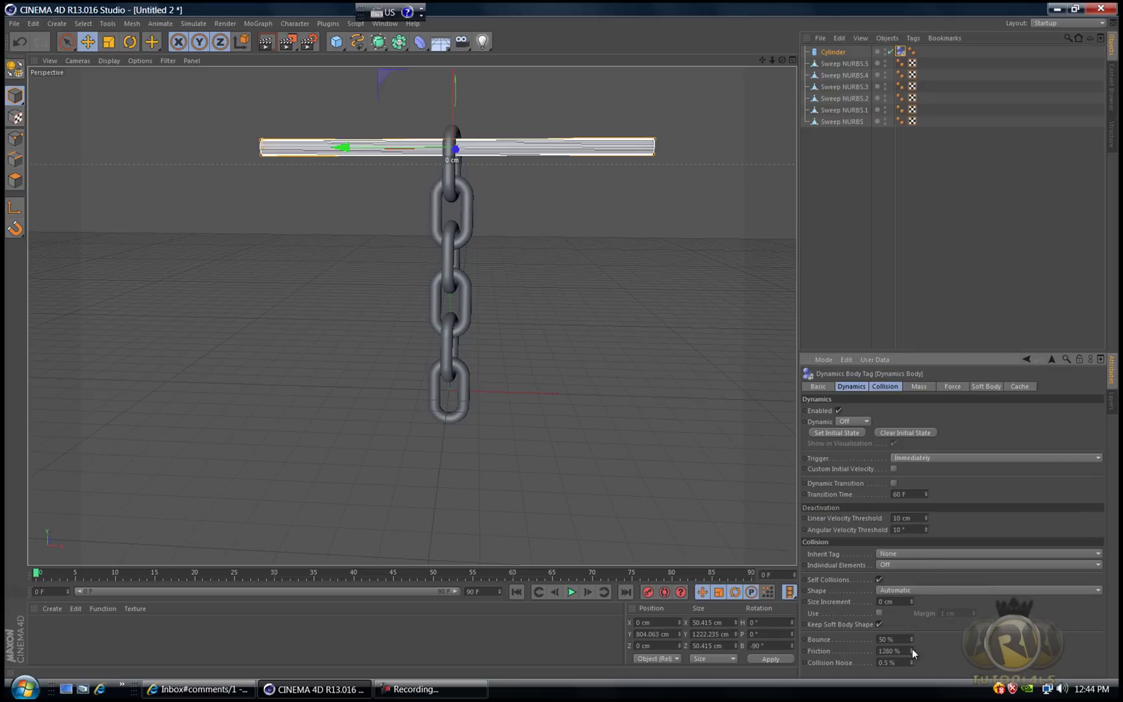
drag(916, 638, 912, 650)
- Set the collider's collision shape to Static Mesh
click(910, 590)
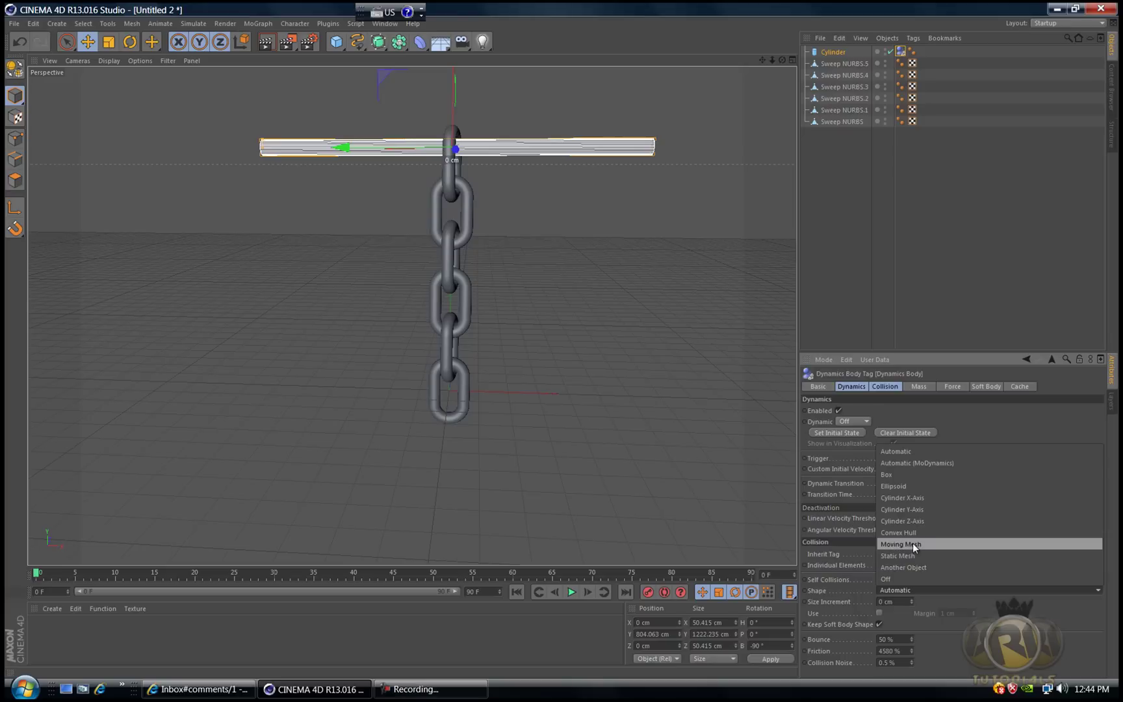
click(913, 545)
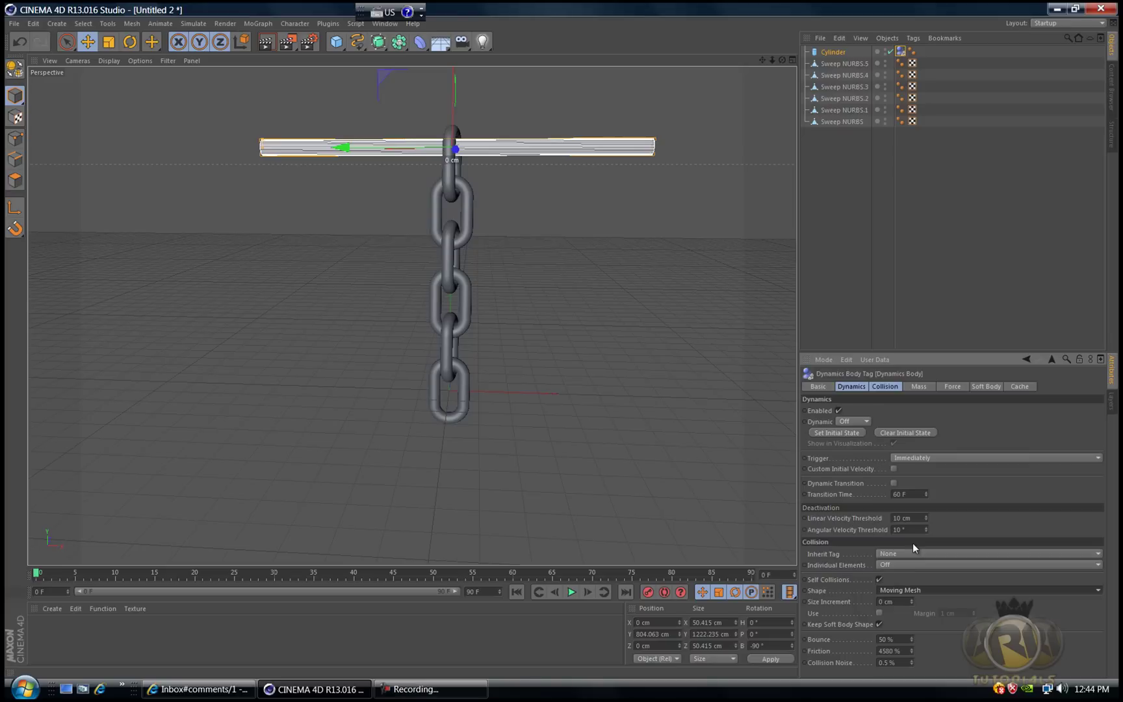
click(913, 591)
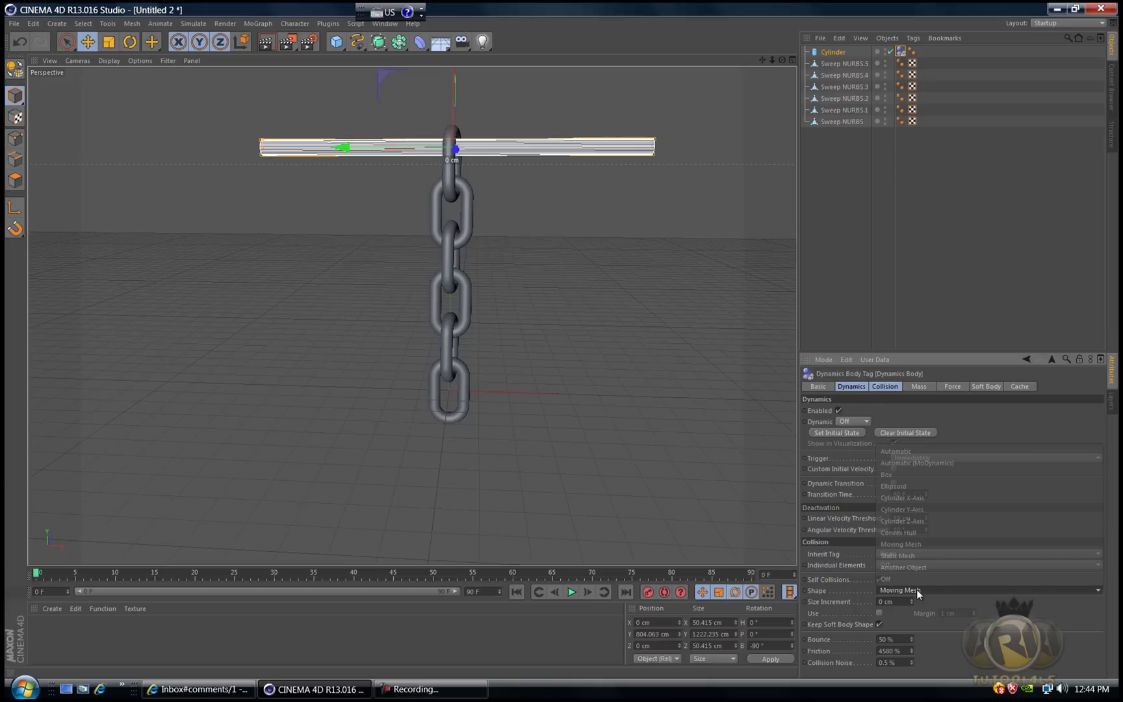
click(916, 556)
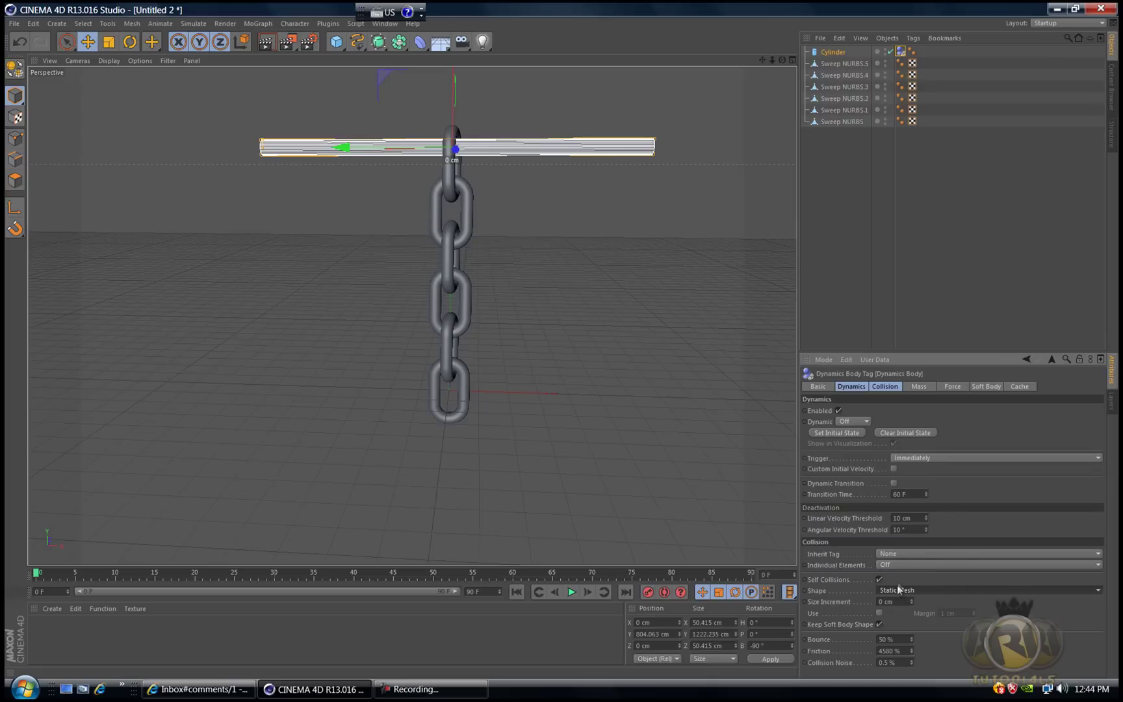
click(842, 64)
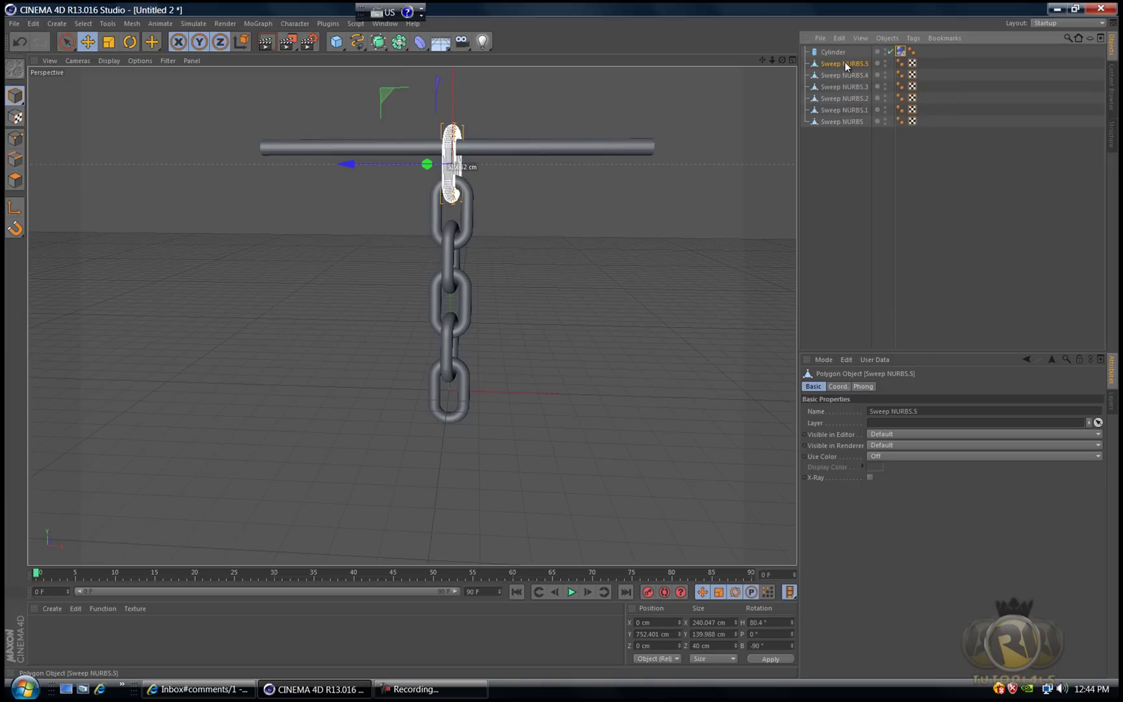
- Add Rigid Body tags to all six Sweep NURBS chain links
shift+click(843, 122)
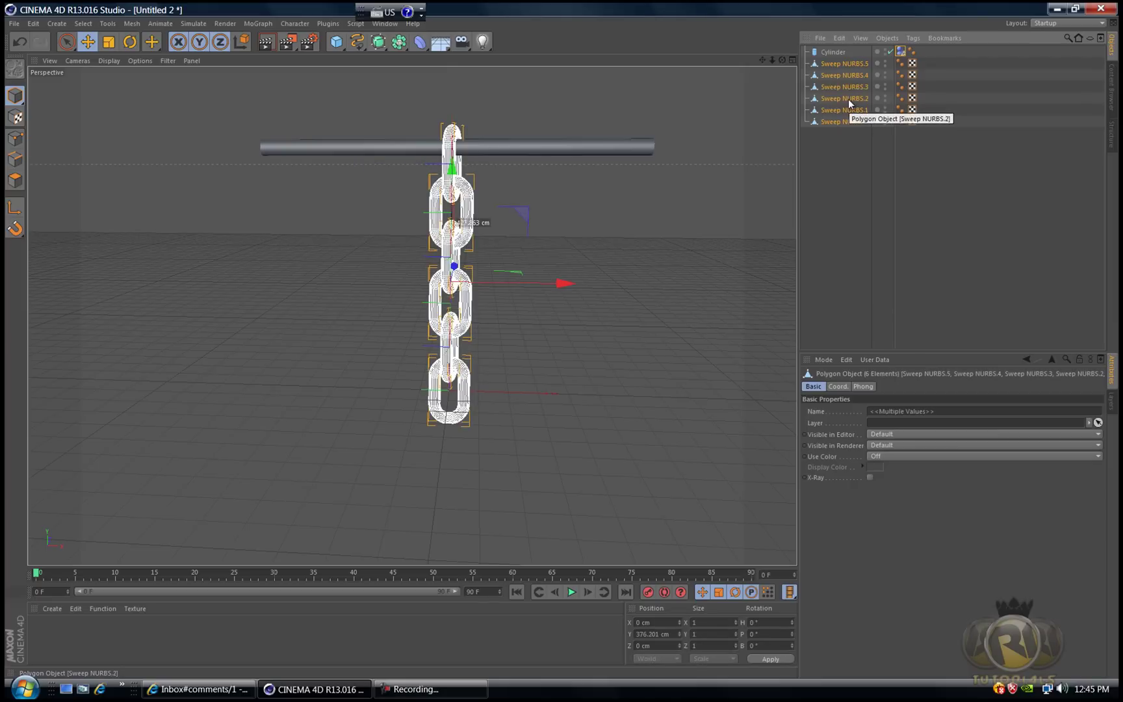
right_click(849, 103)
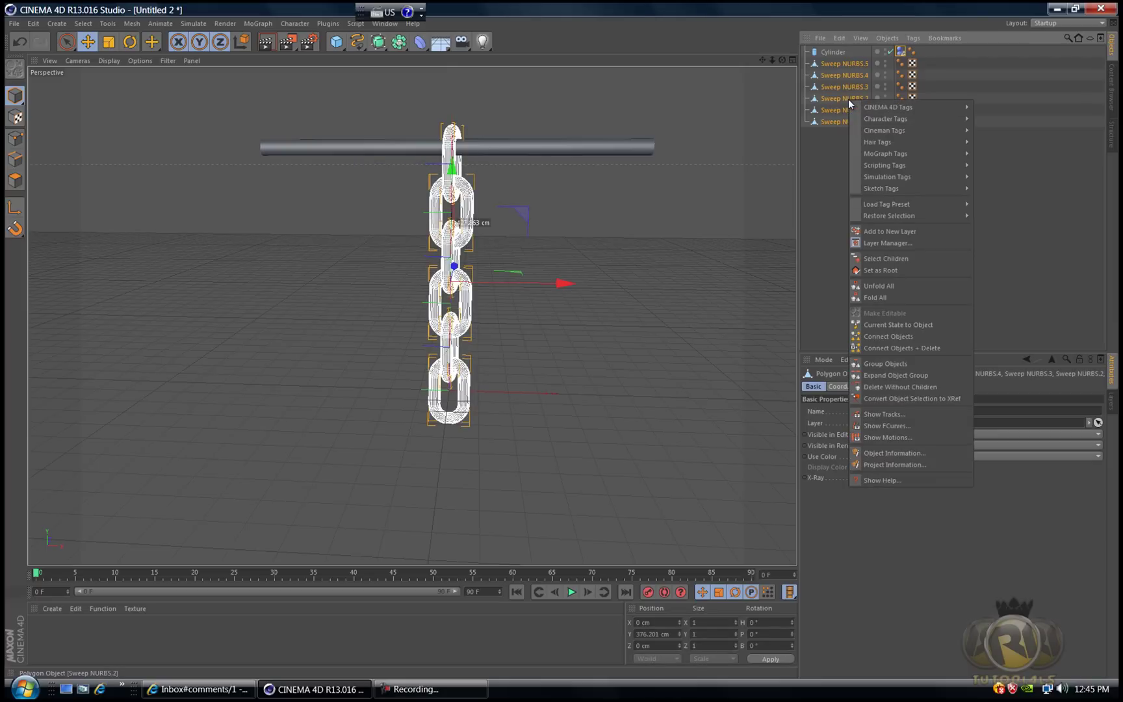
mouse_move(884, 177)
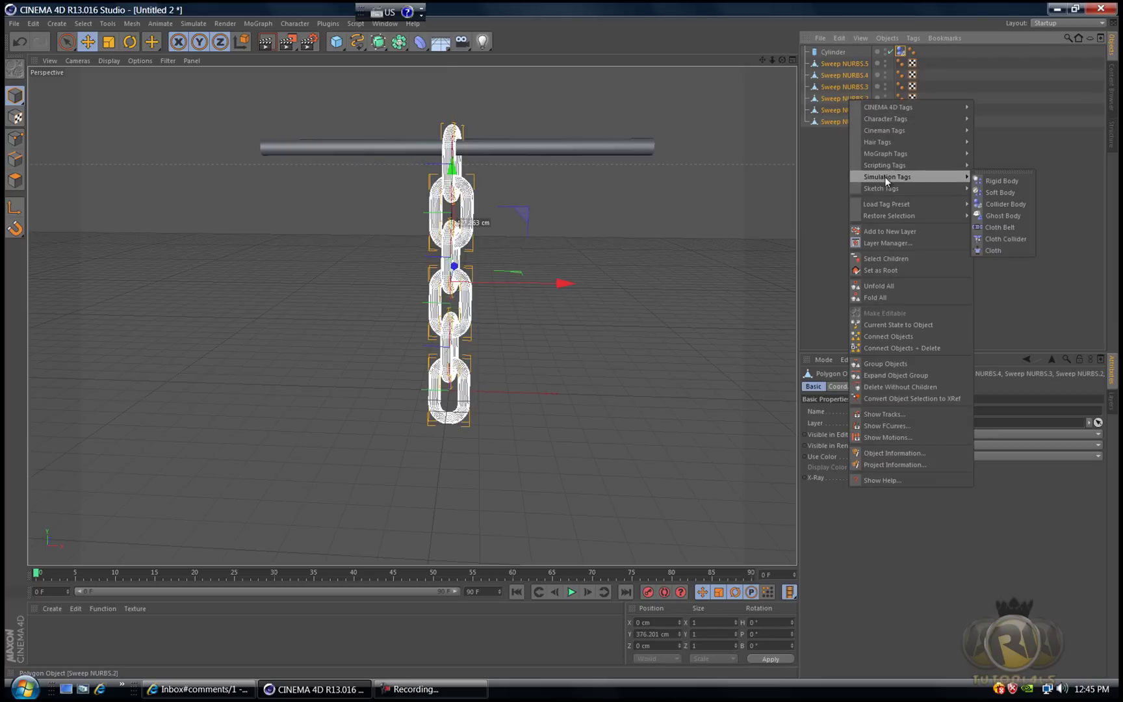
click(1010, 181)
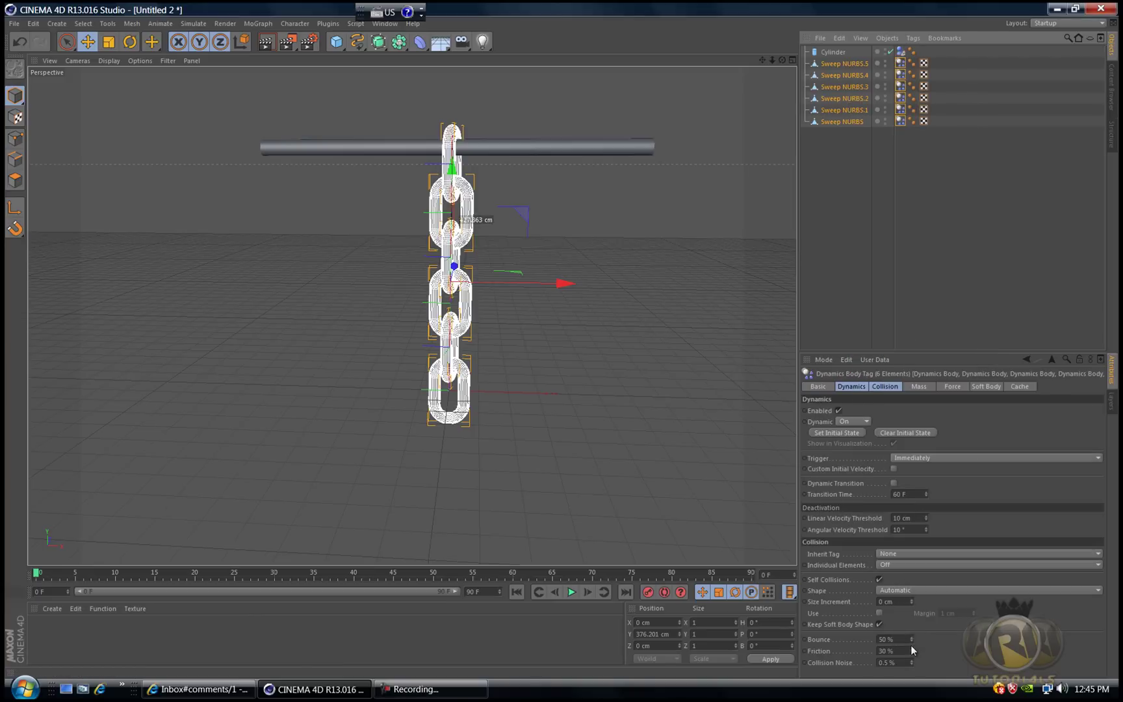
- Set the links' Bounce to 0%, Friction to 6395%, and shape to Moving Mesh
drag(914, 644, 912, 647)
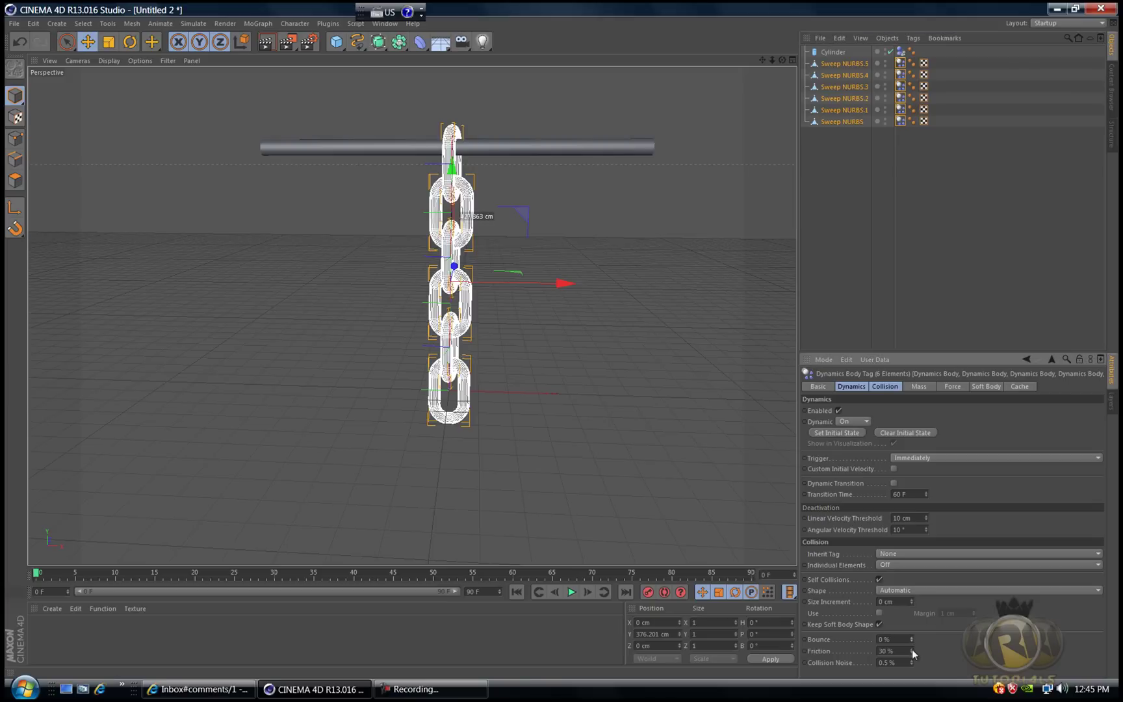
mouse_move(913, 650)
mouse_down()
mouse_move(923, 611)
mouse_move(912, 653)
mouse_up()
click(948, 591)
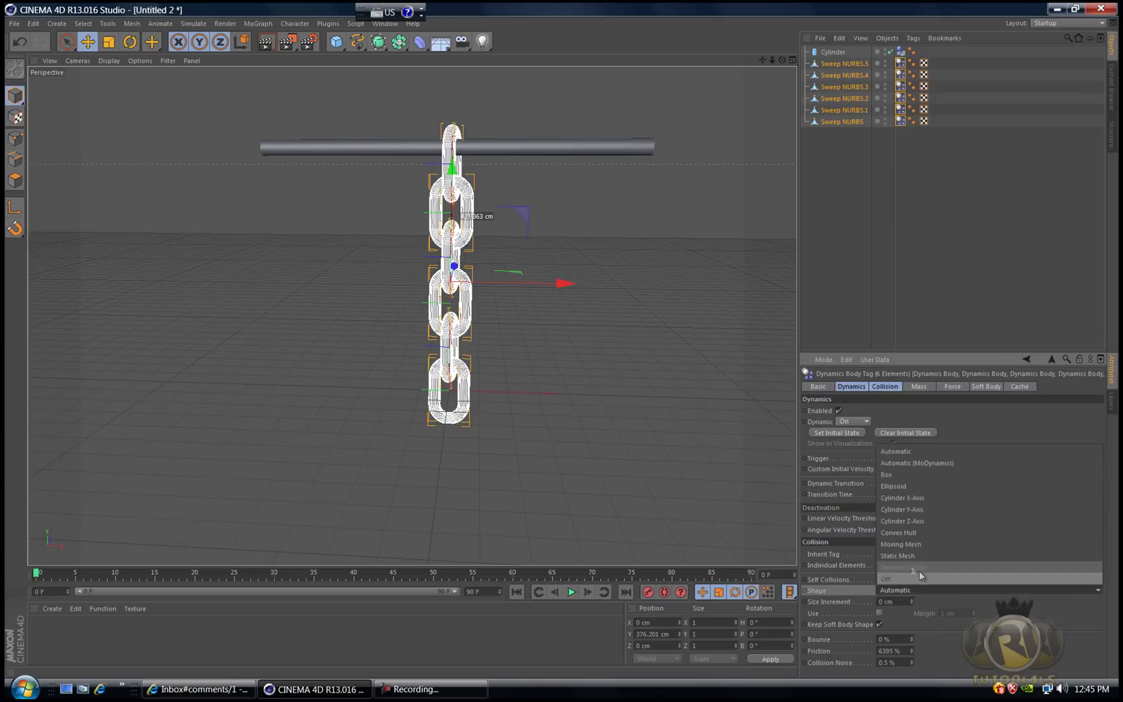
click(922, 544)
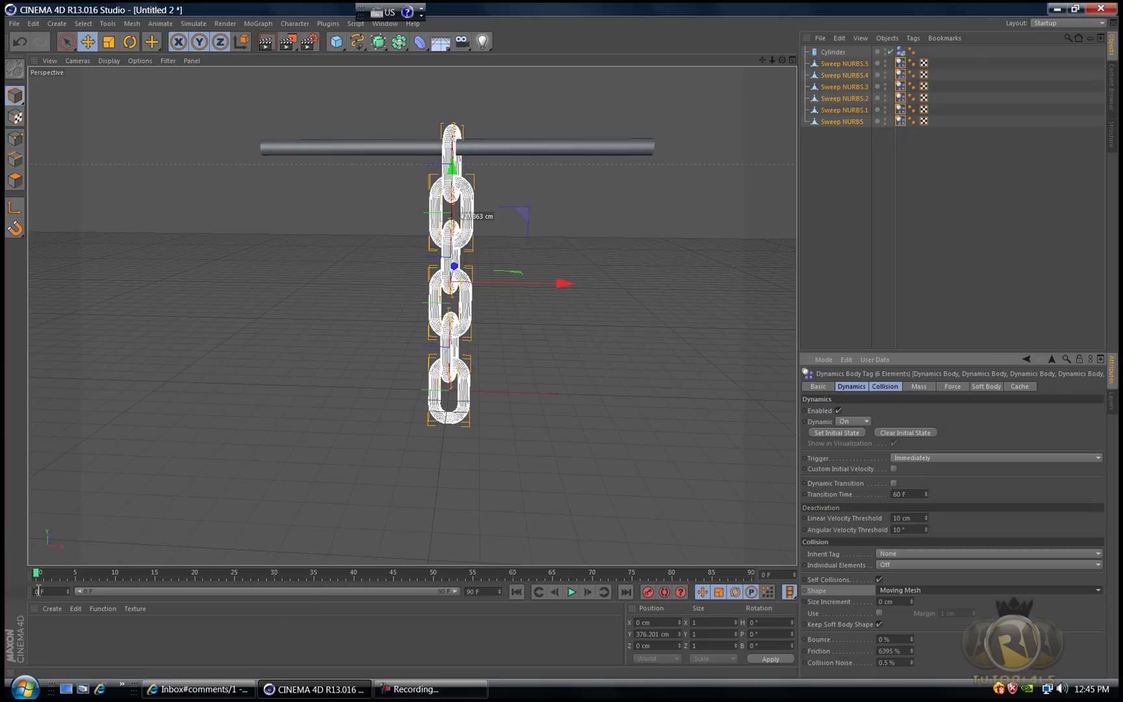
click(572, 592)
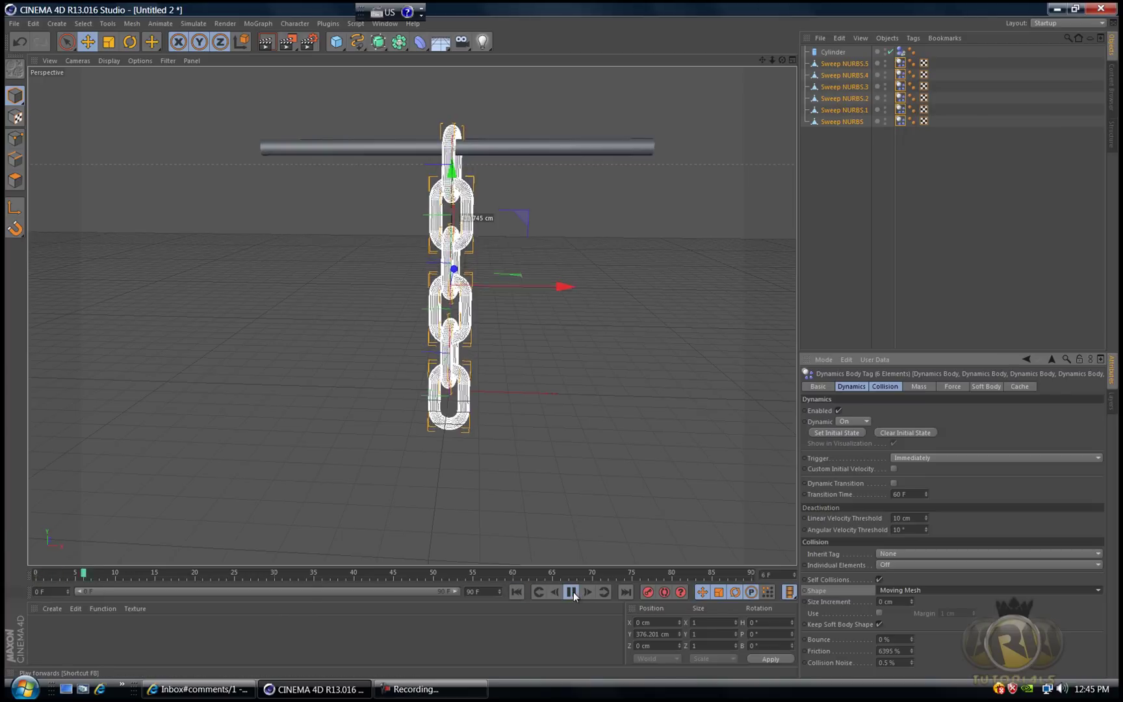
click(572, 592)
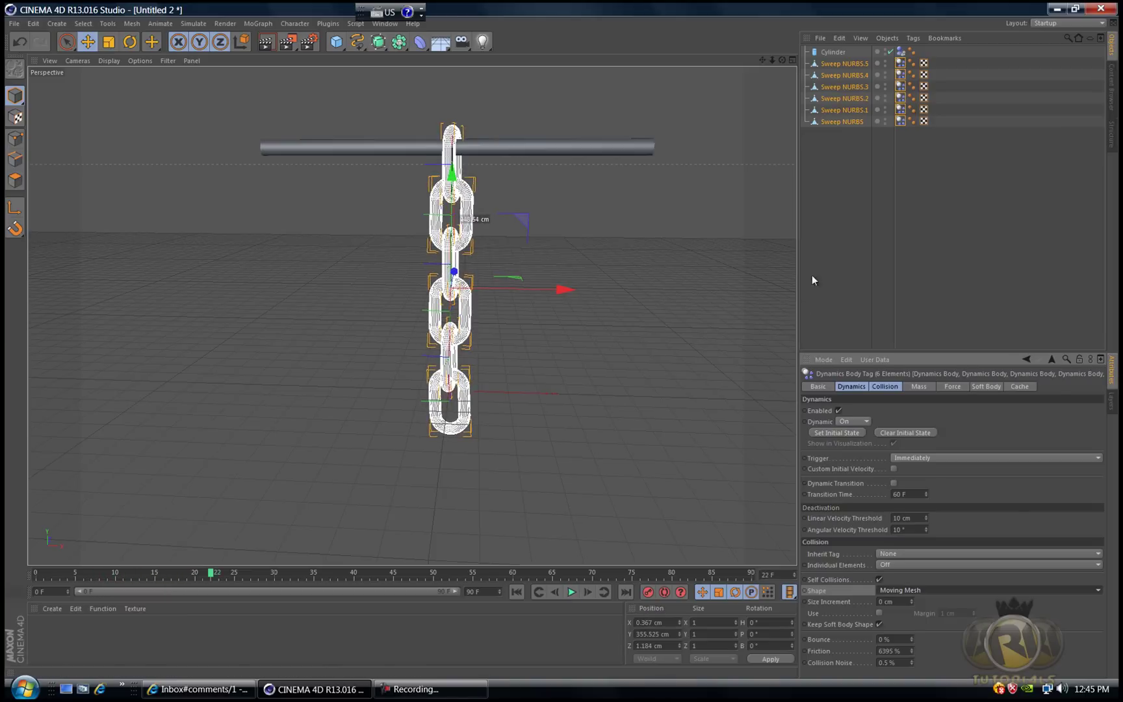
drag(778, 62, 562, 340)
click(572, 592)
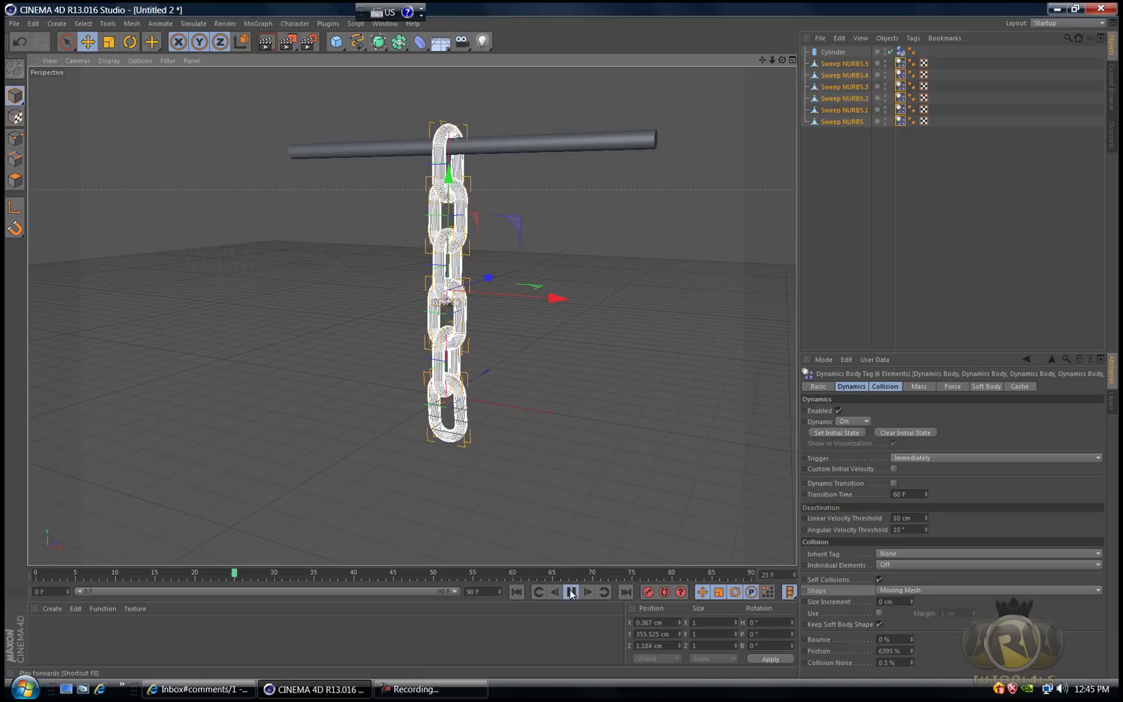
click(572, 592)
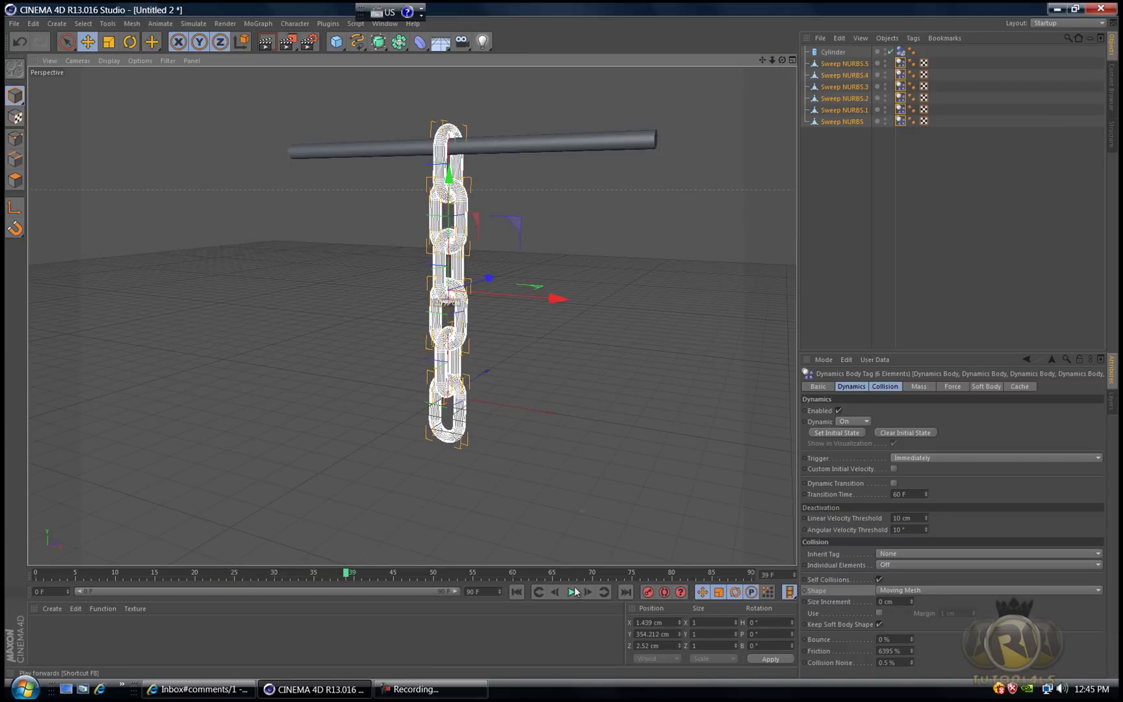
click(517, 591)
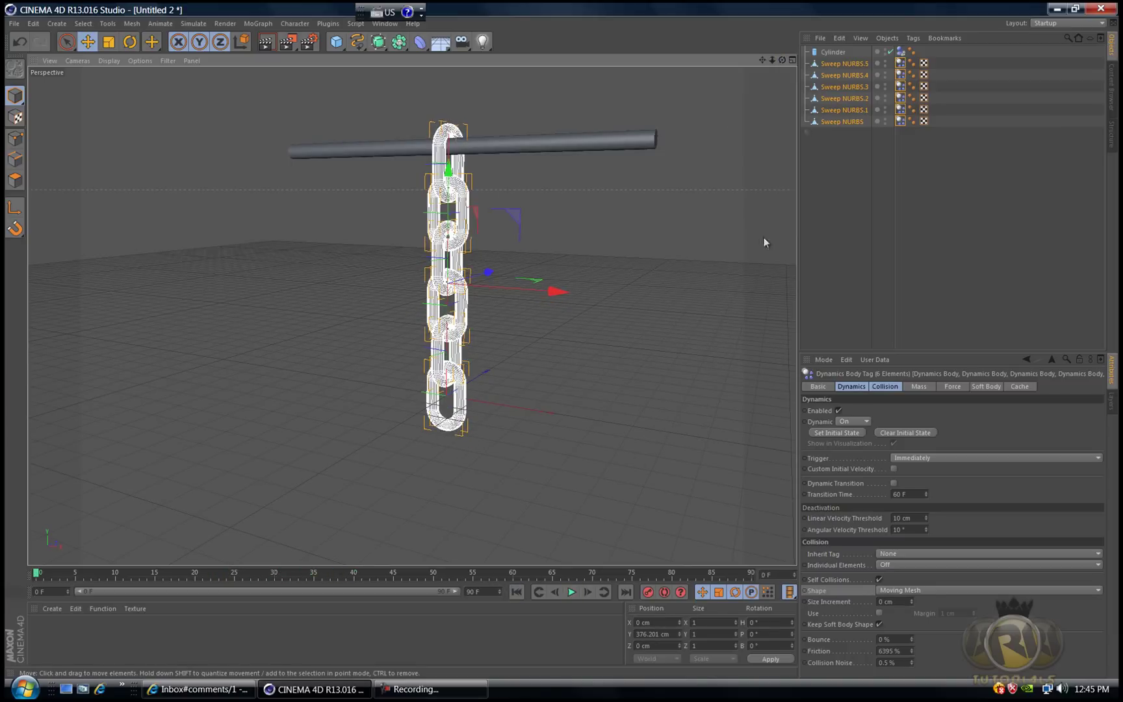
alt+drag(564, 339, 561, 341)
click(559, 148)
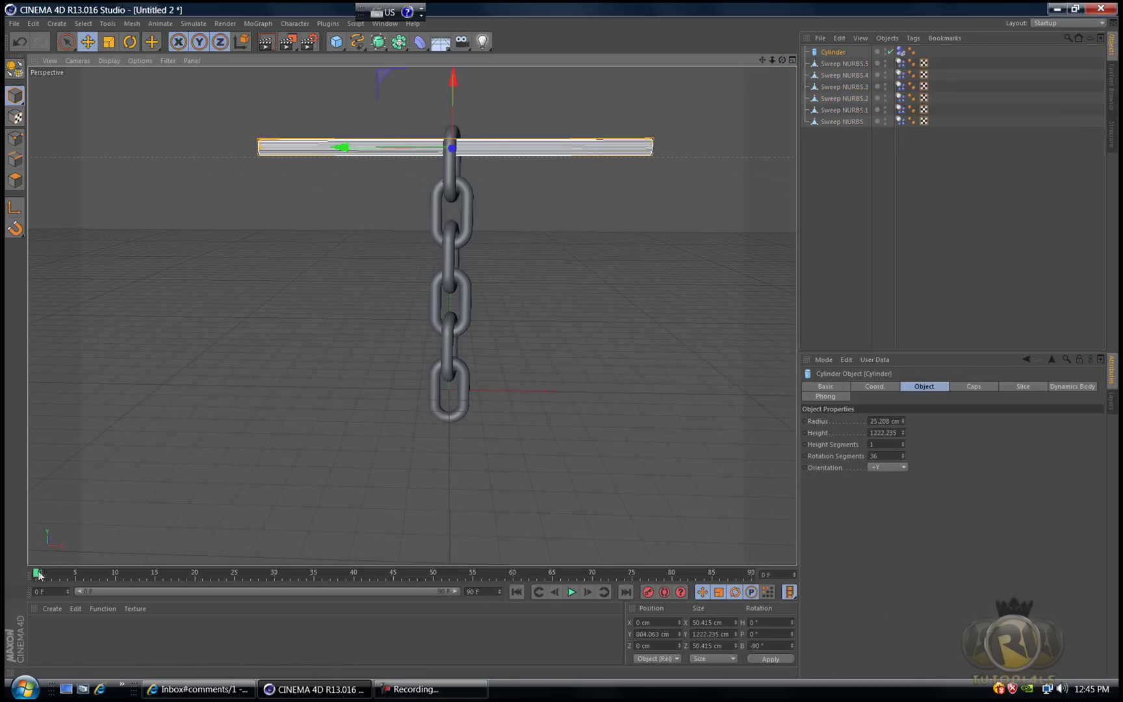
- Key the bar at frame 0, then slide it to X 286.082 cm at frame 25
click(649, 592)
click(234, 575)
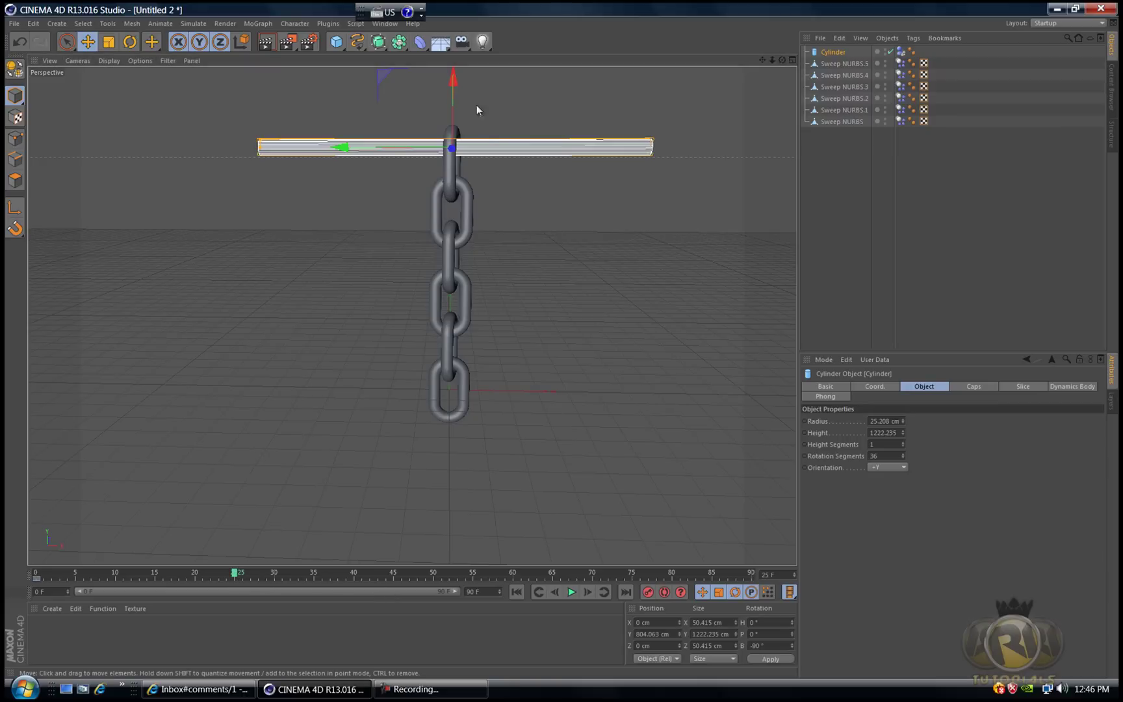
drag(339, 148, 432, 147)
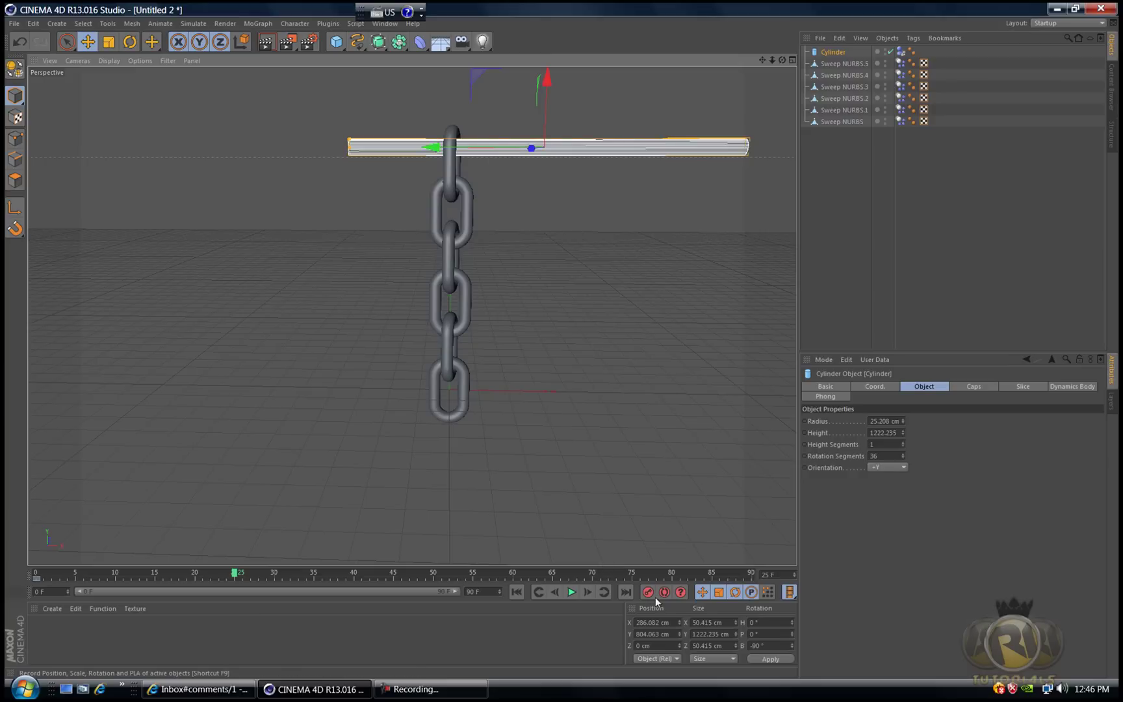
- Play the animation to watch the chain swing, then stop and rewind to frame 0
click(521, 590)
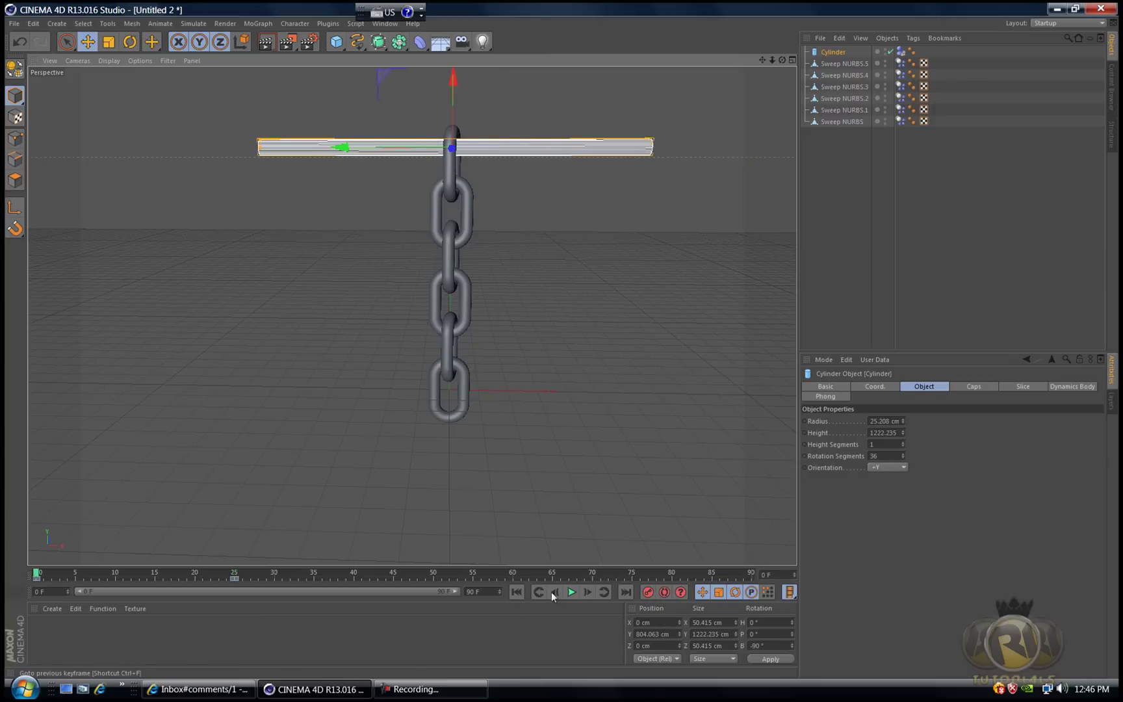
click(573, 592)
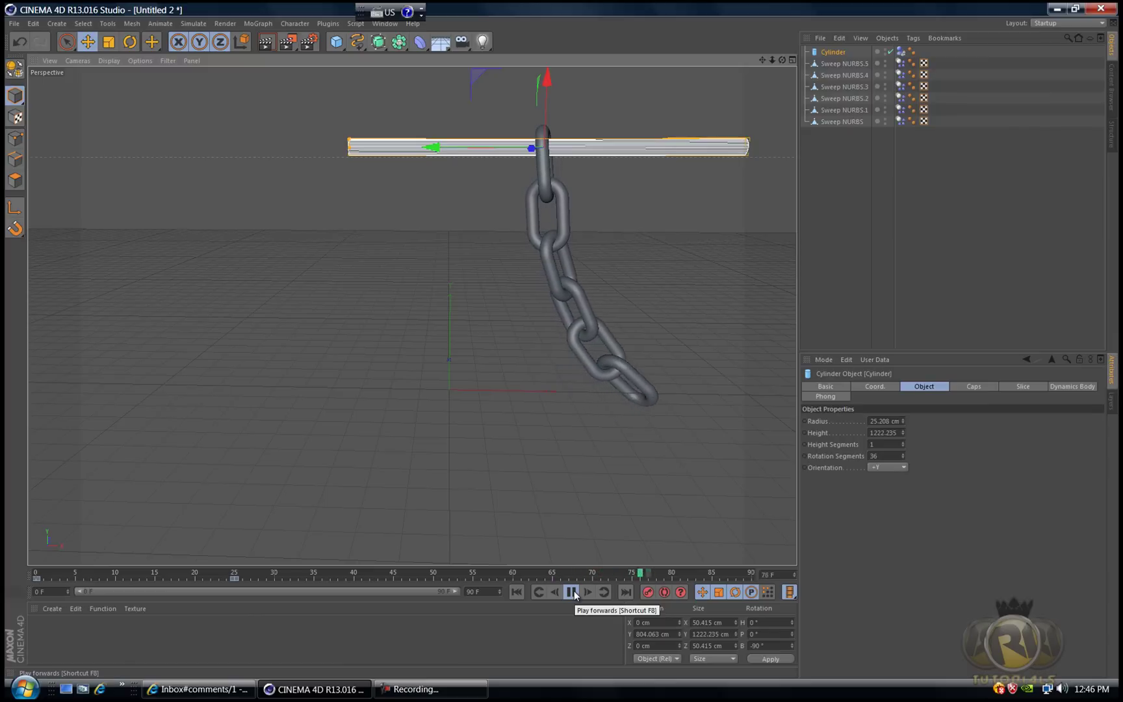
click(572, 592)
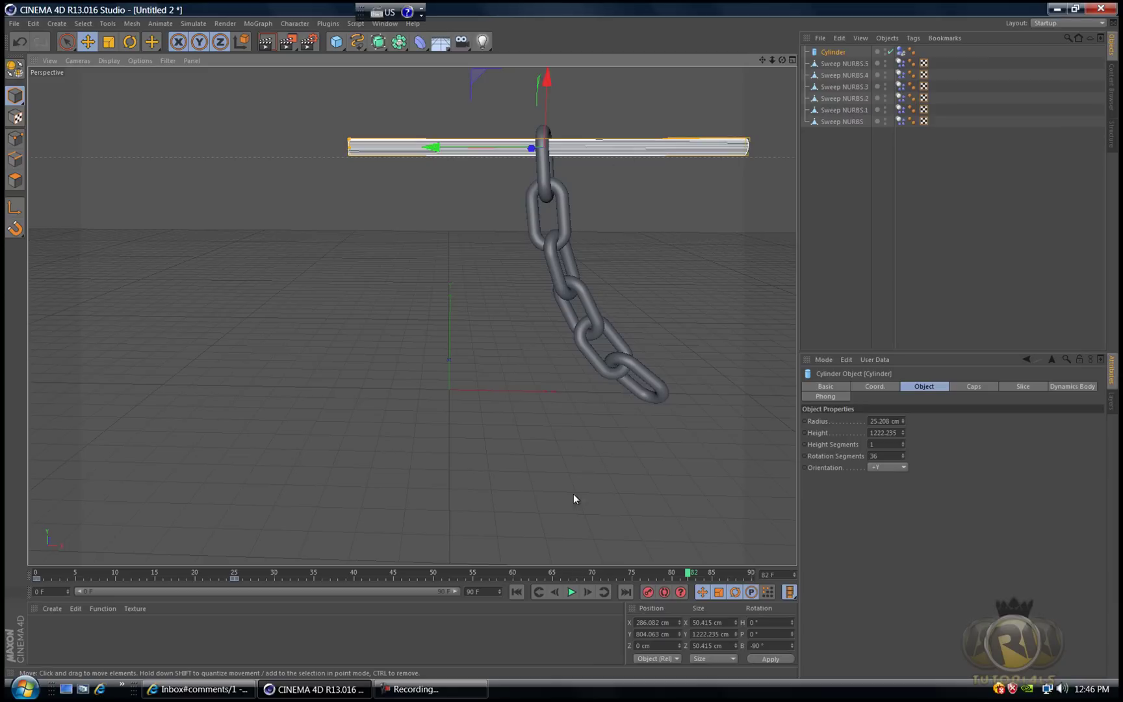
click(516, 592)
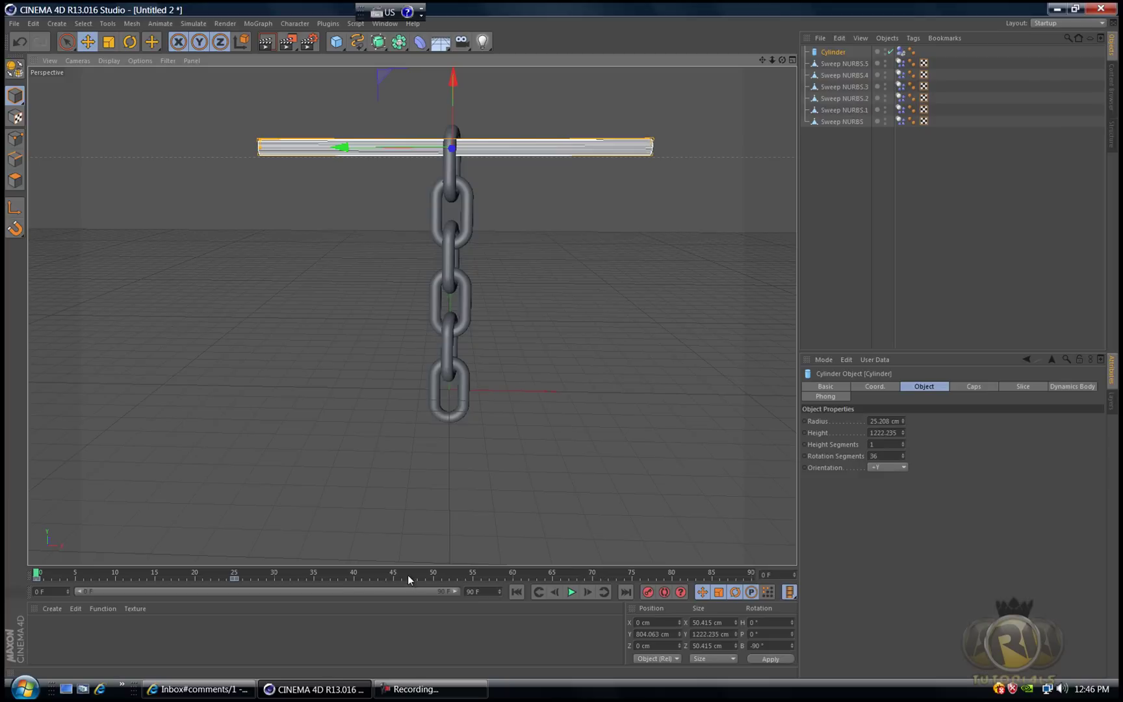
- At frame 50, key the bar moved to X -345.191 cm and Y 874.424 cm
click(434, 574)
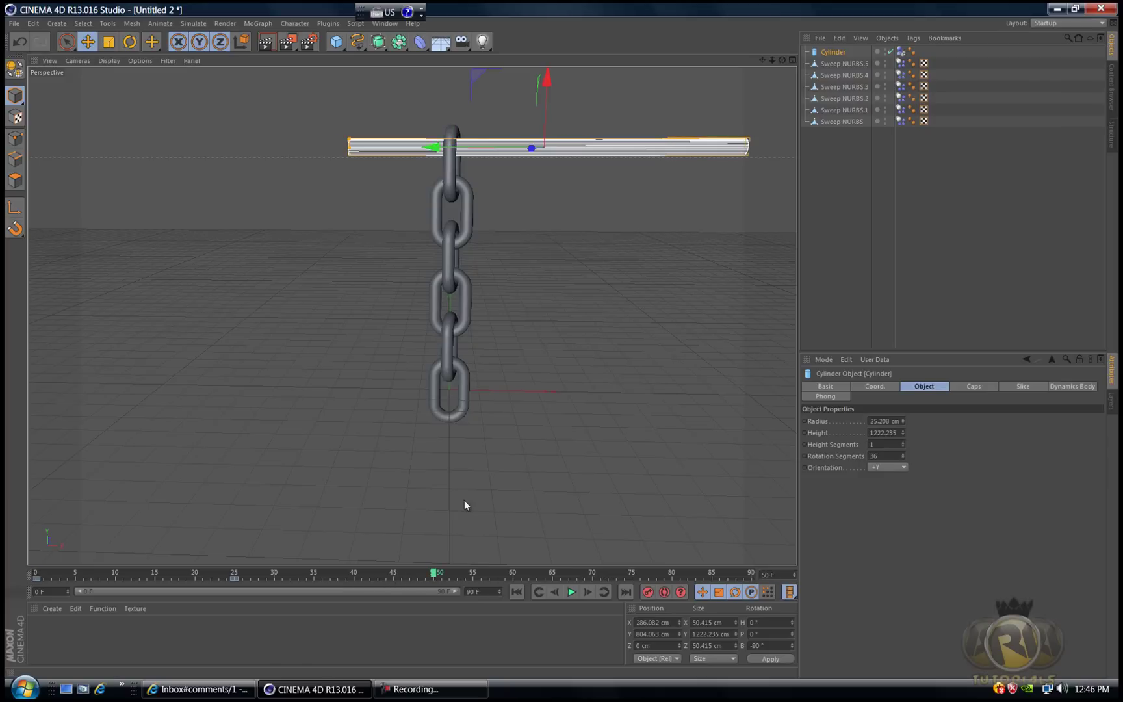
drag(423, 147, 238, 146)
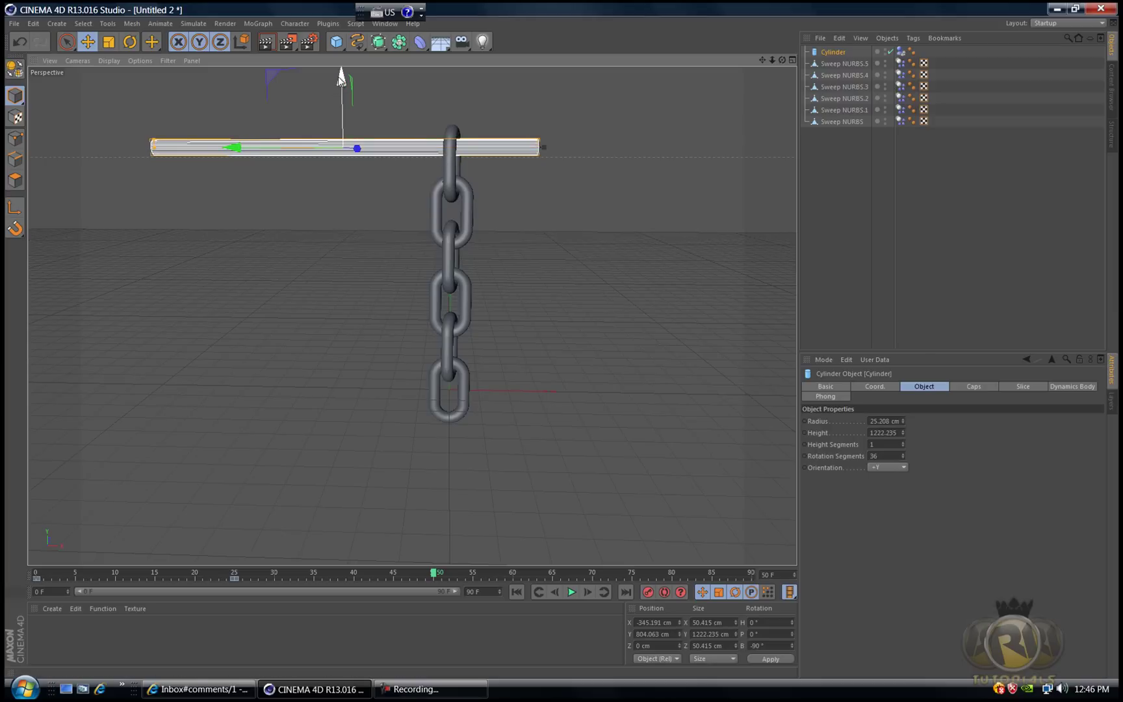
drag(341, 77, 341, 55)
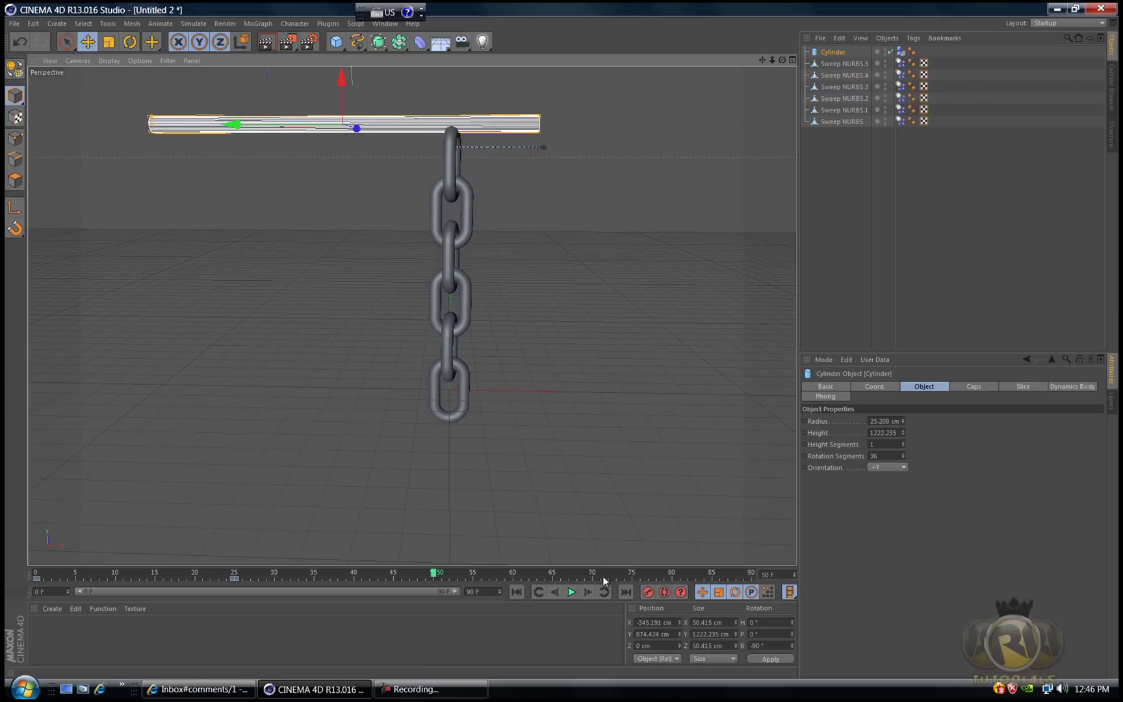
click(648, 592)
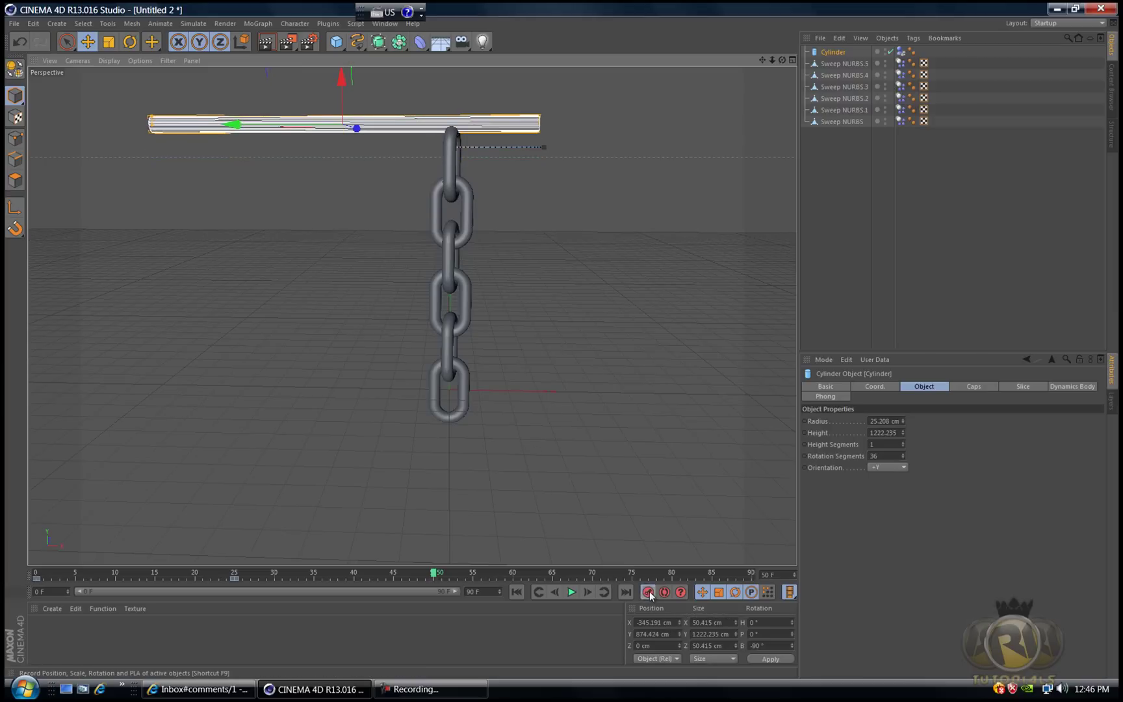
- Play back from frame 0 to watch the chain swing, then view it at an angle
click(520, 591)
click(573, 592)
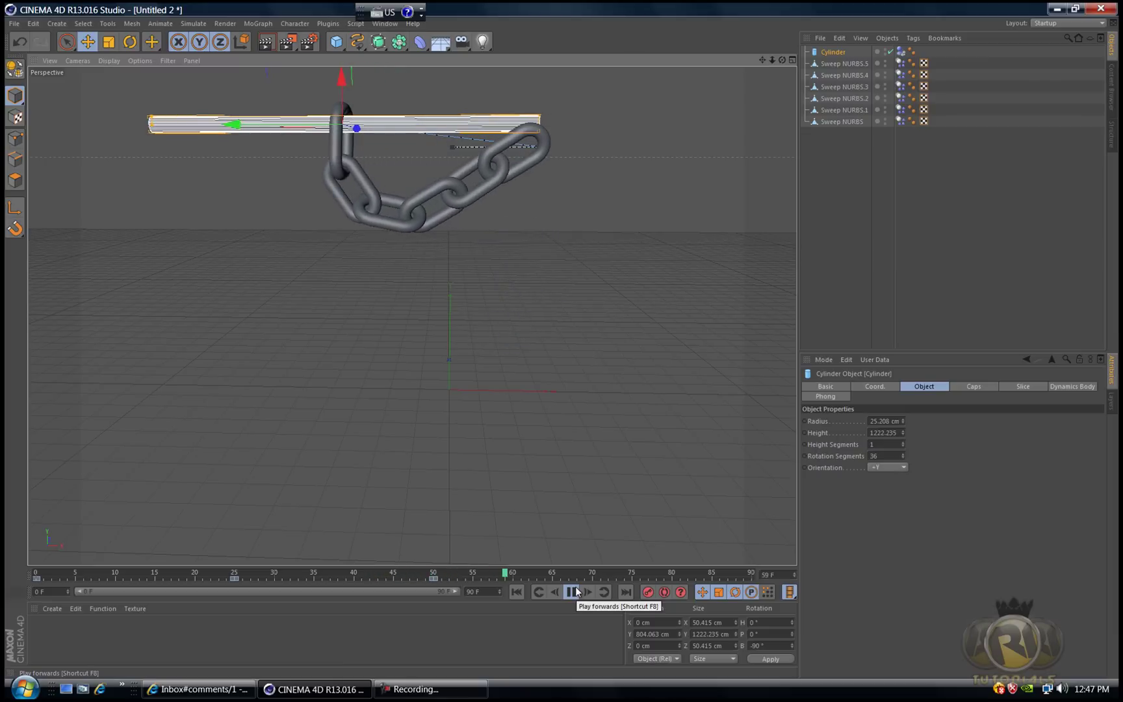
click(572, 591)
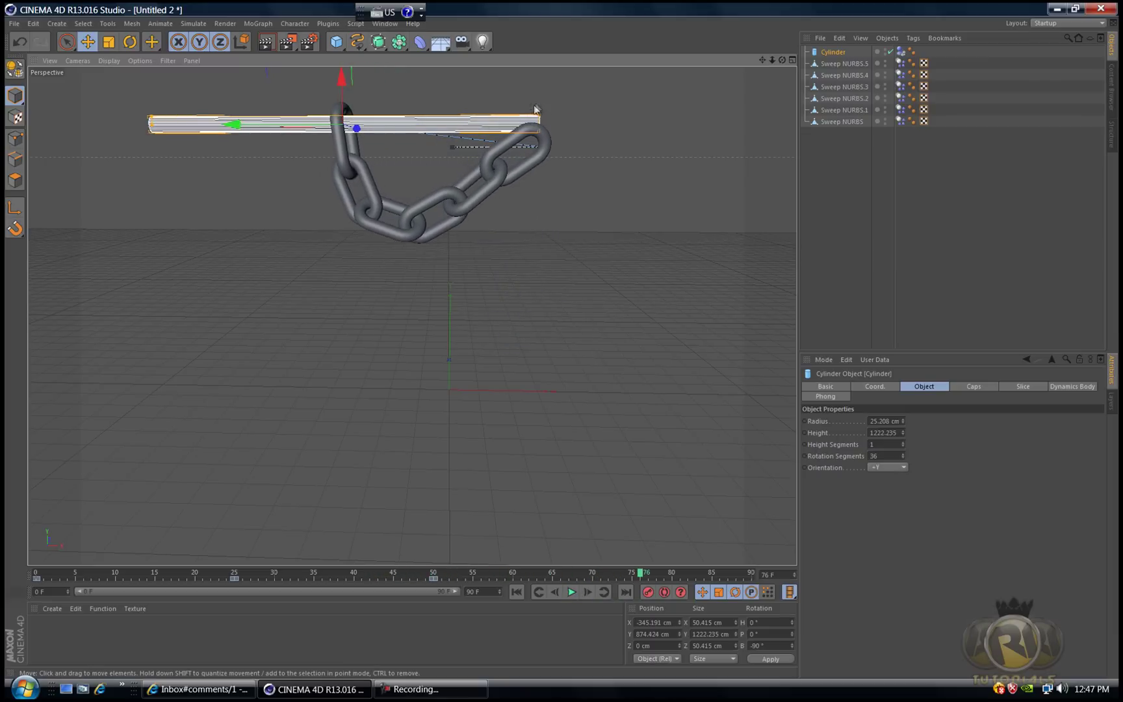
alt+drag(557, 339, 563, 345)
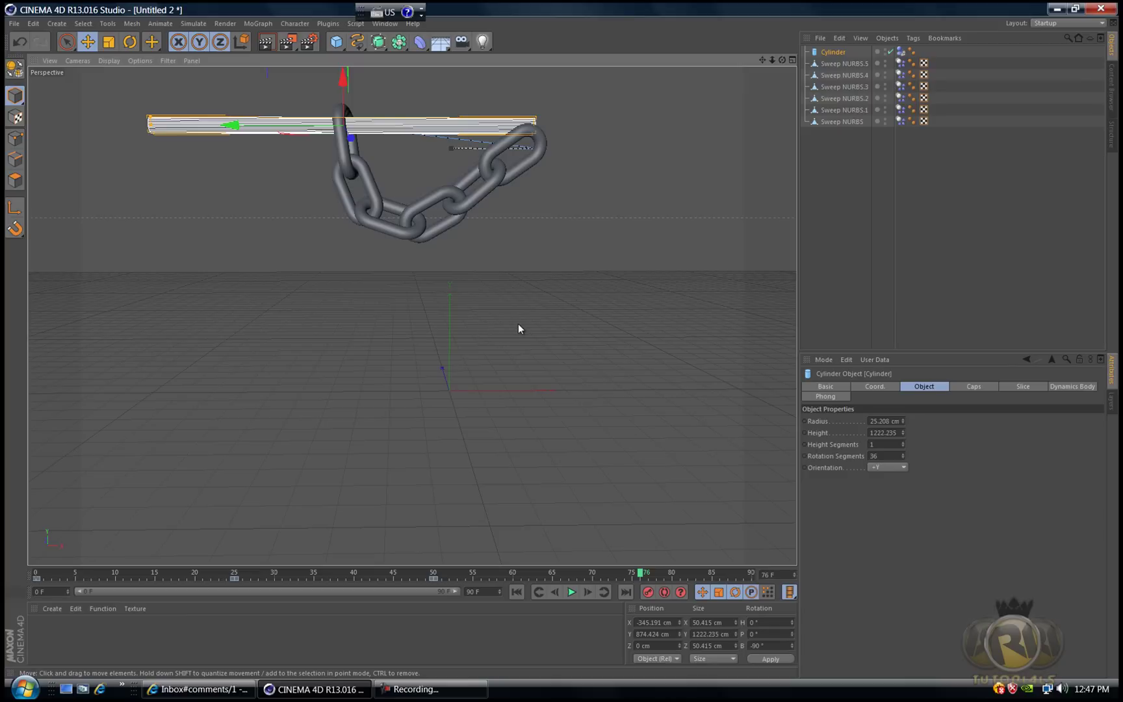
click(429, 689)
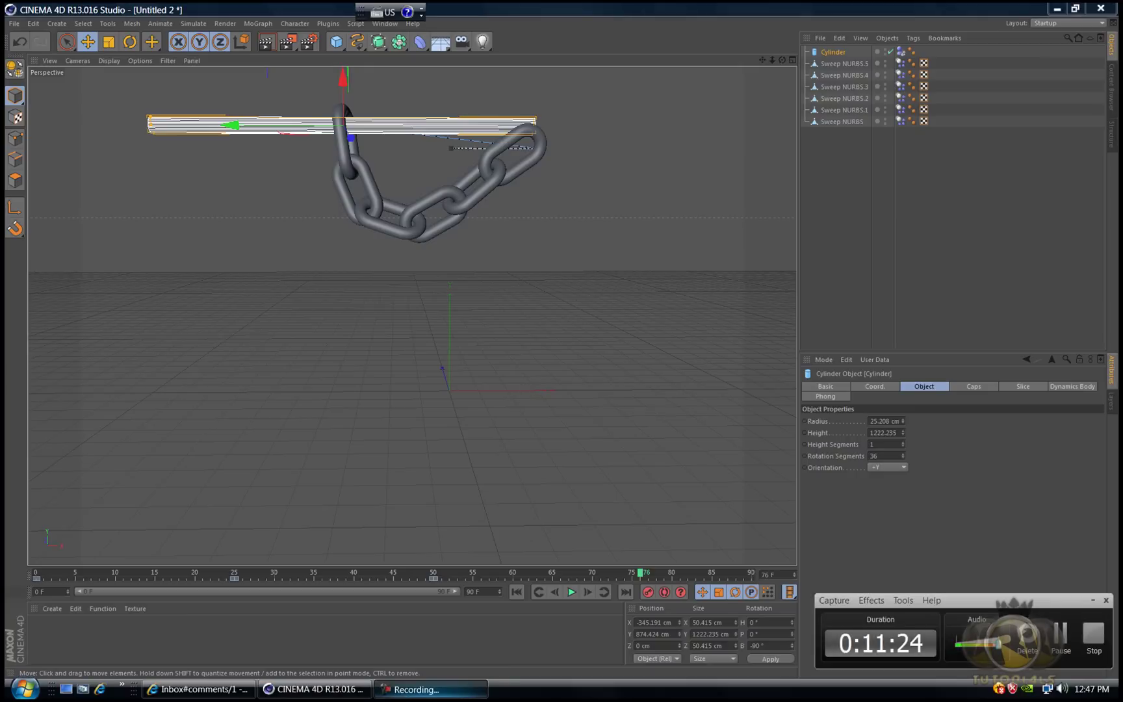